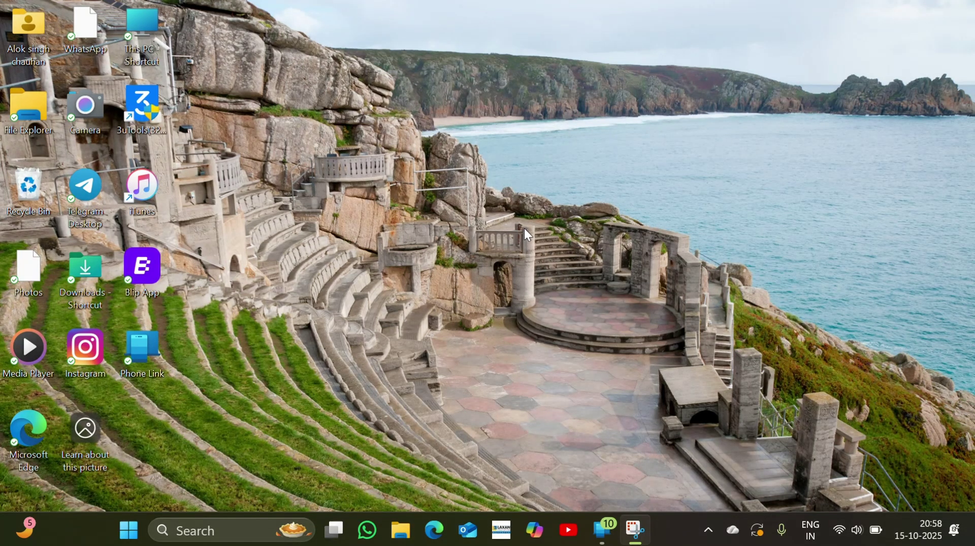
Launch Microsoft Edge and go to onlinebssc.com/25interlevela
{"action": "double_click", "coordinate": [17, 435]}
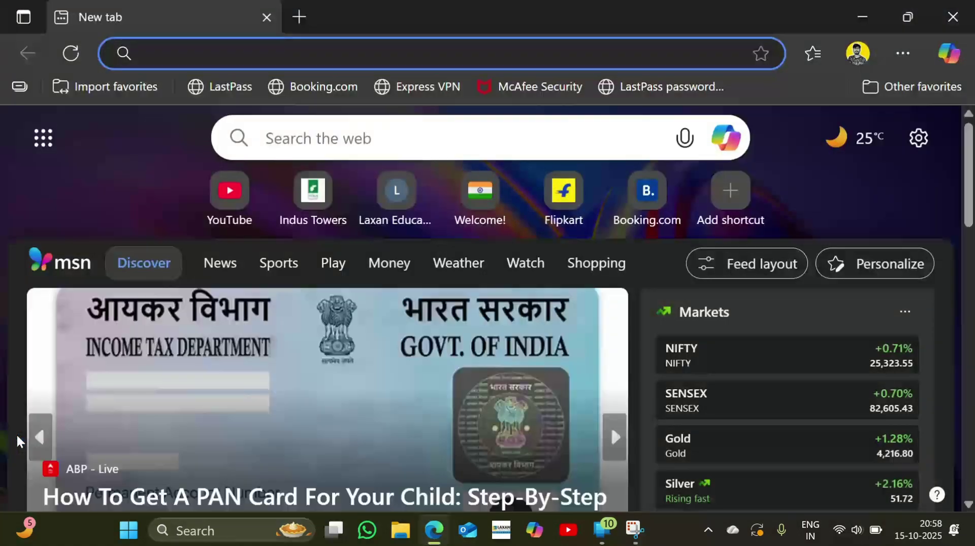
{"action": "left_click", "coordinate": [162, 53]}
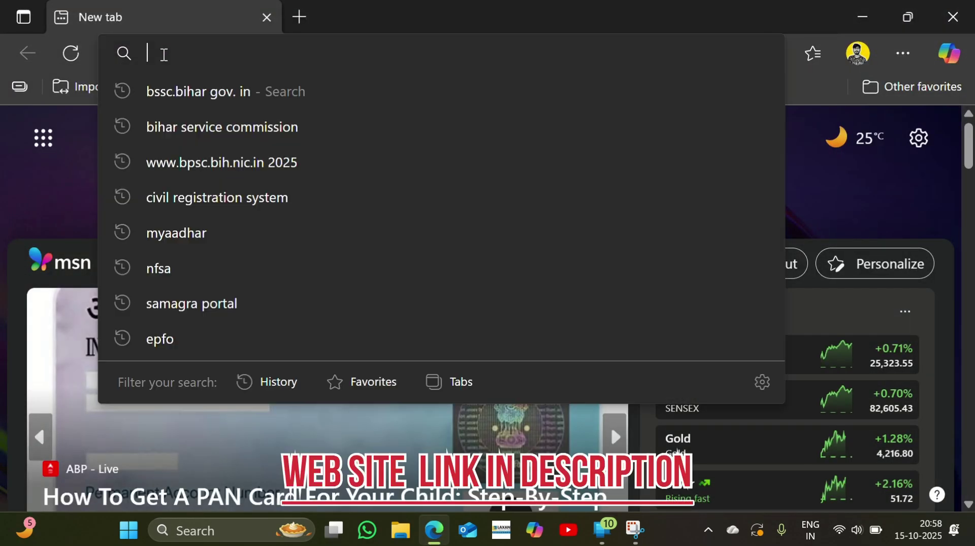
{"action": "type", "text": "onlineb"}
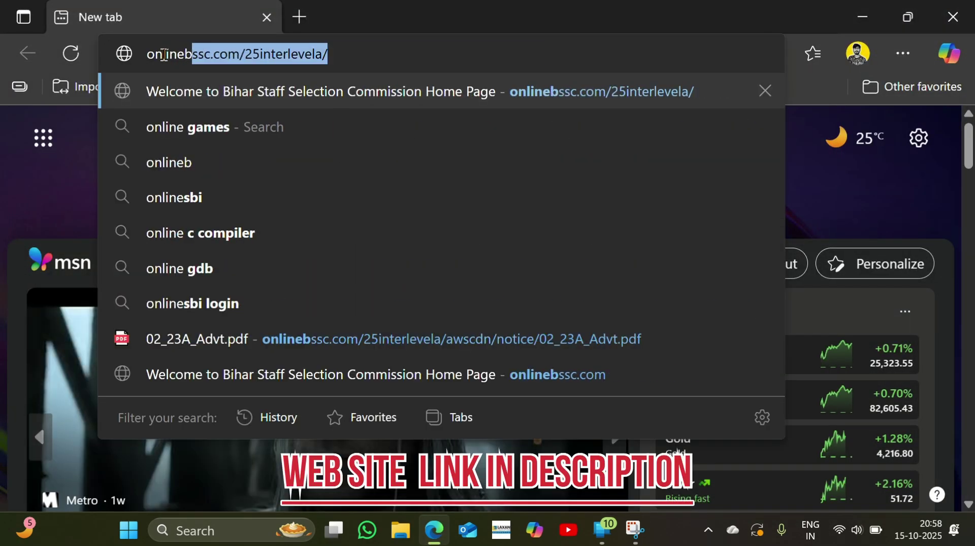
{"action": "type", "text": "ssc.com"}
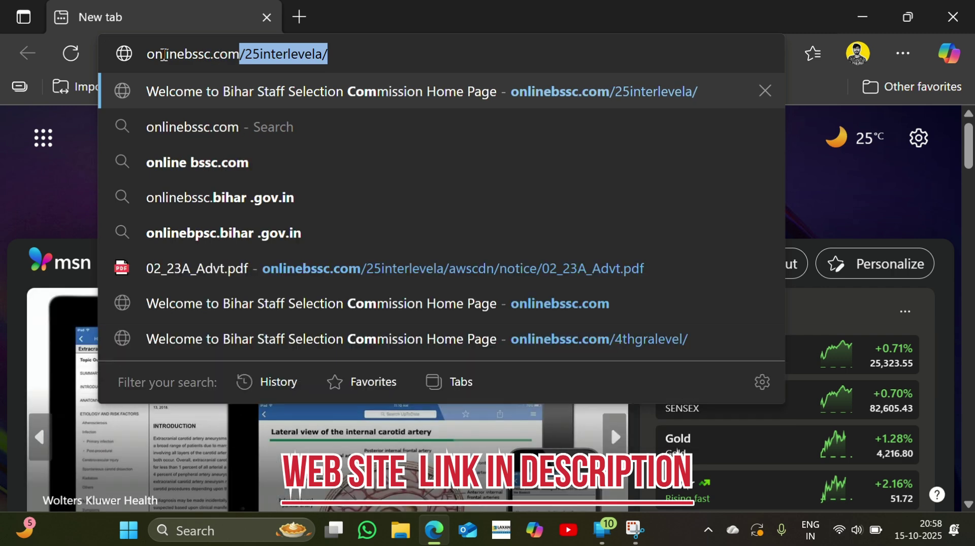
{"action": "key", "text": "Return"}
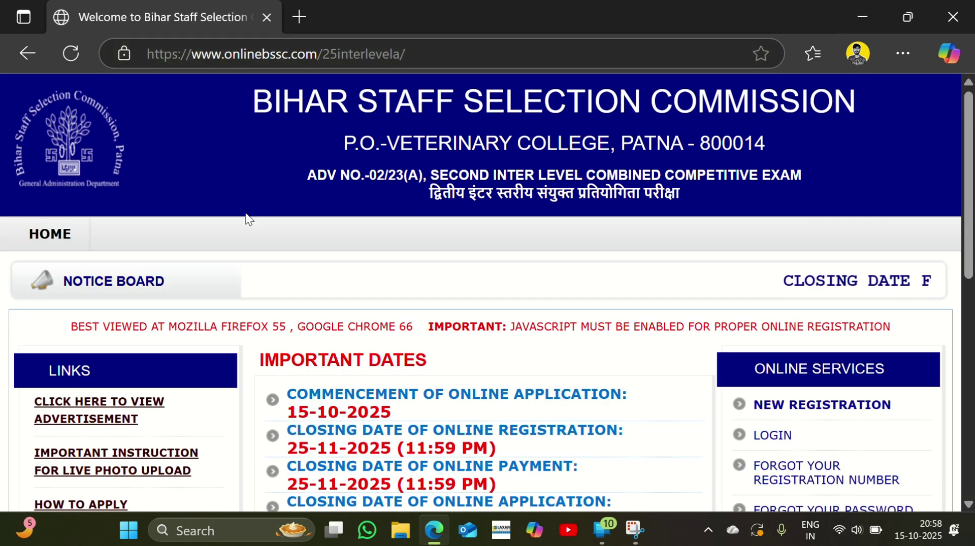
Start a new registration, answering NO to having applied earlier for Adv. No. 02/23
{"action": "scroll", "coordinate": [246, 212], "scroll_direction": "down", "scroll_amount": 2}
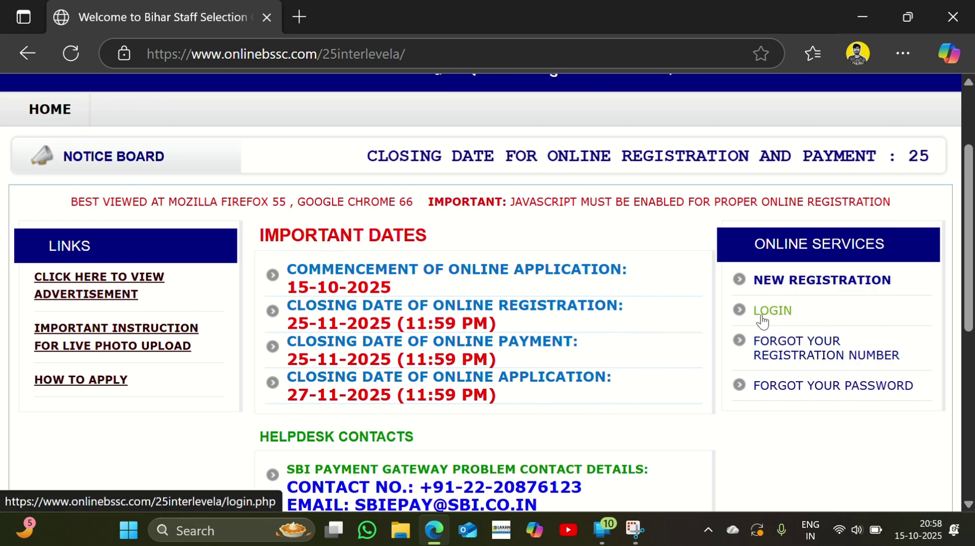
{"action": "left_click", "coordinate": [786, 285]}
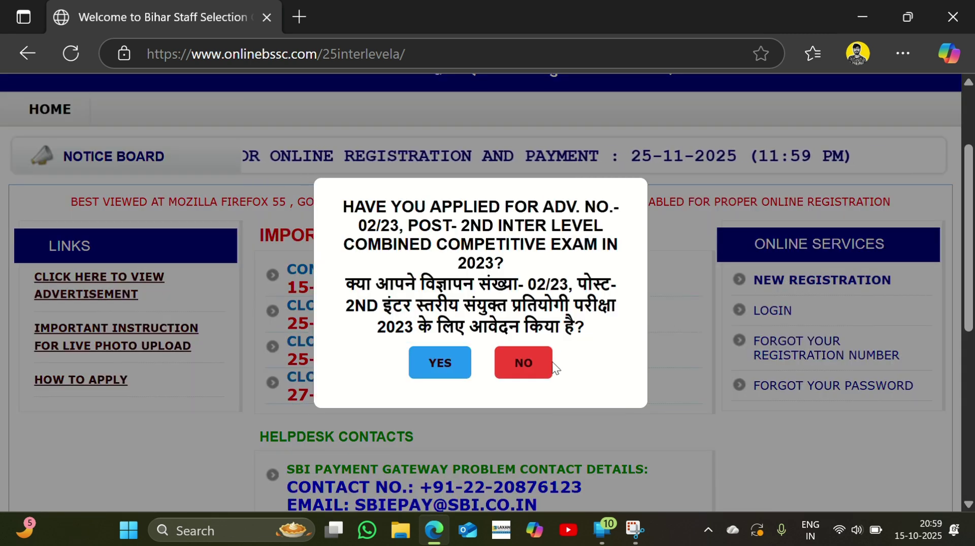
{"action": "left_click", "coordinate": [525, 372]}
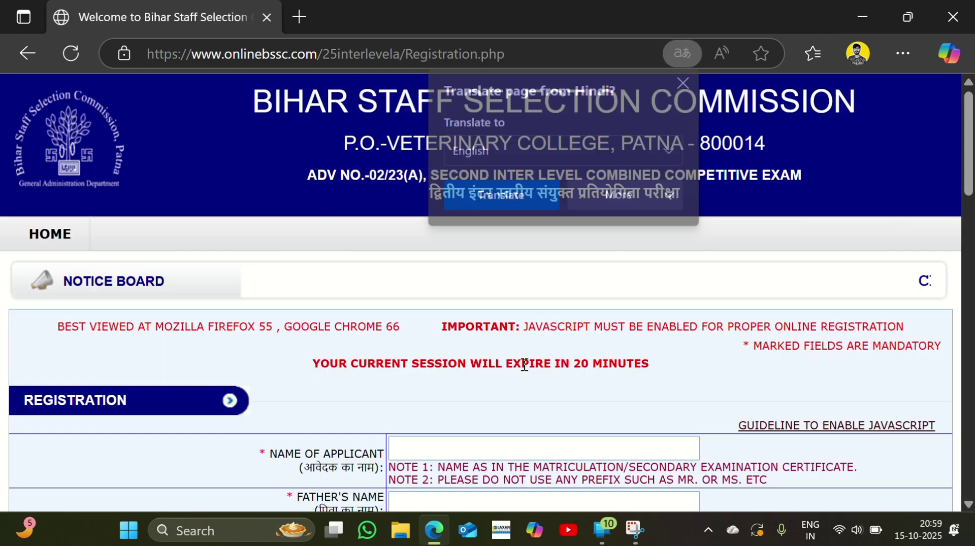
Dismiss the translate offer and enter the applicant's full name
{"action": "left_click", "coordinate": [686, 81]}
{"action": "scroll", "coordinate": [567, 155], "scroll_direction": "down", "scroll_amount": 5}
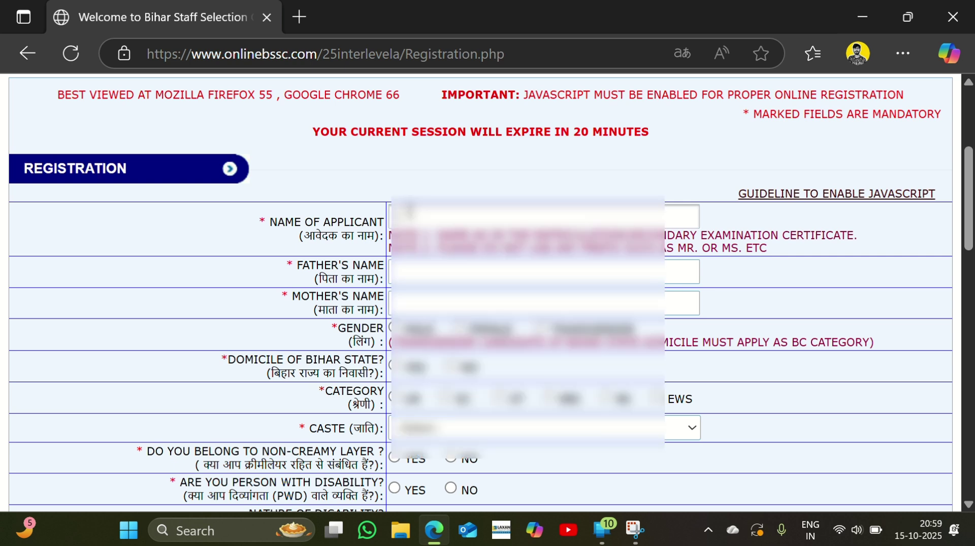
{"action": "left_click", "coordinate": [405, 213]}
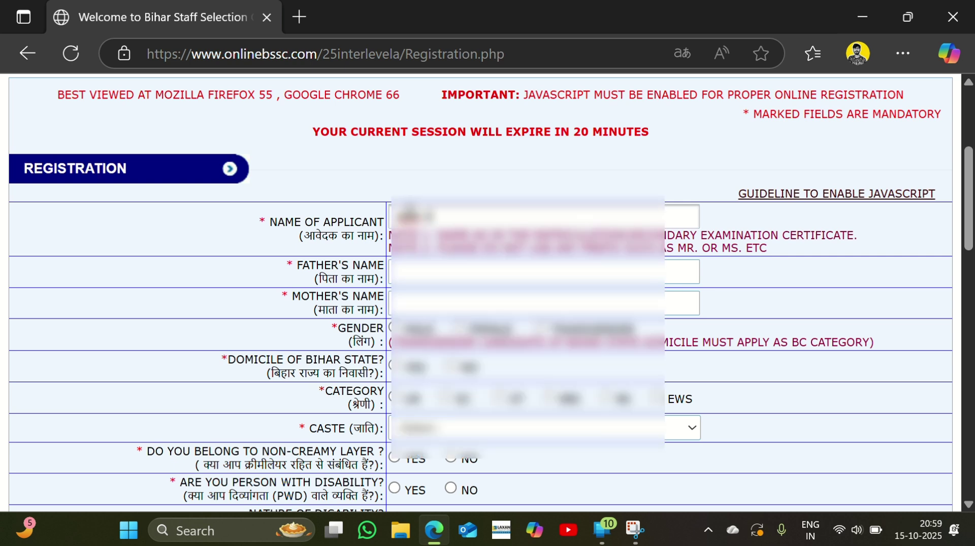
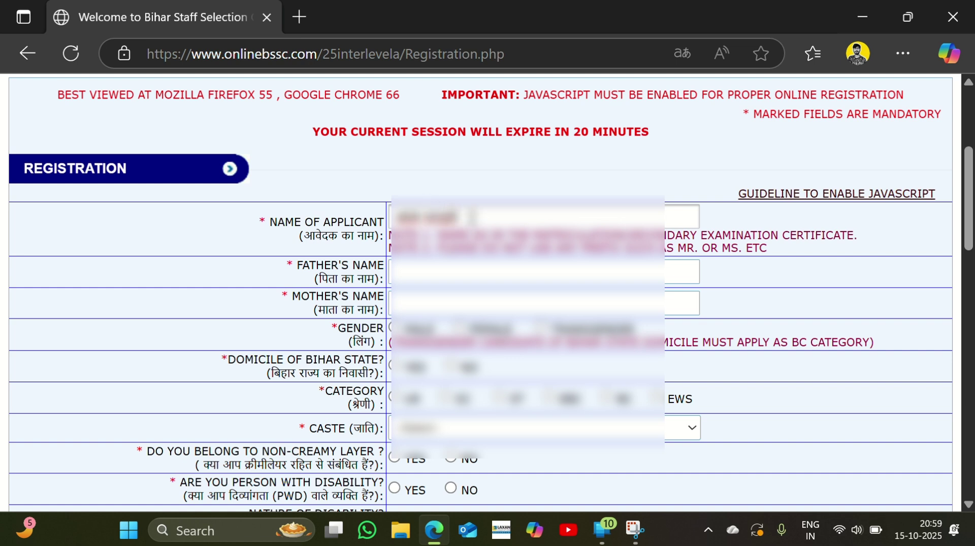
{"action": "right_click", "coordinate": [456, 212]}
{"action": "key", "text": "Escape"}
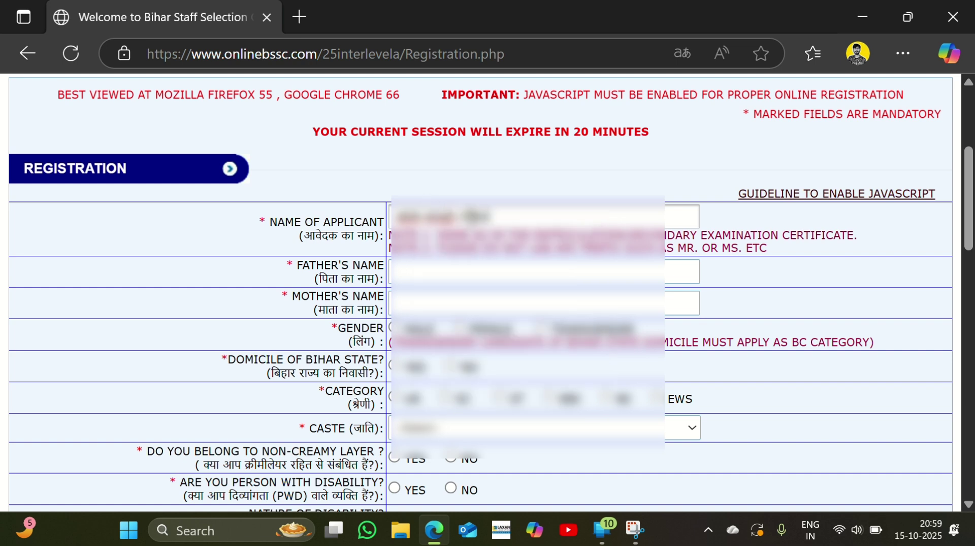
Enter the father's and mother's names, and answer NO to Bihar domicile and disability
{"action": "left_click", "coordinate": [476, 283]}
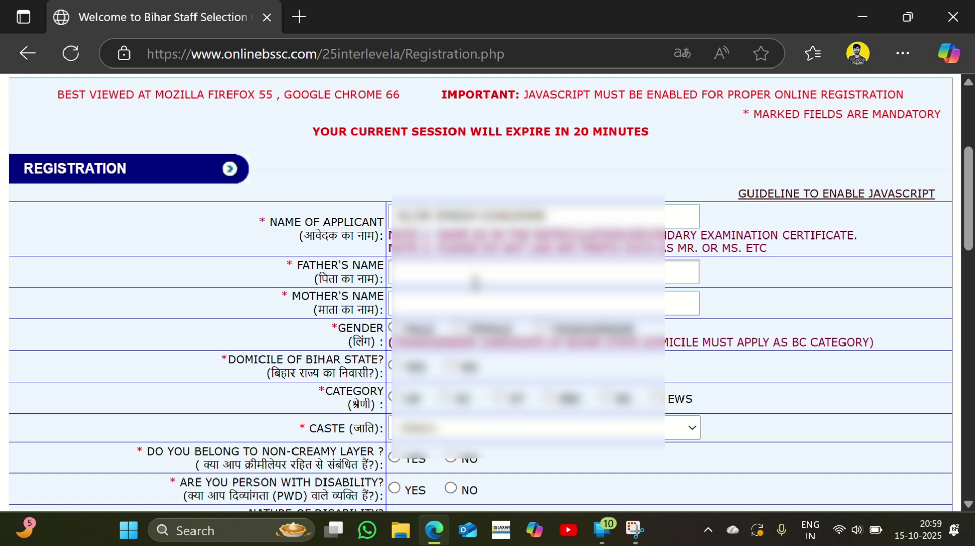
{"action": "type", "text": "[illegible]"}
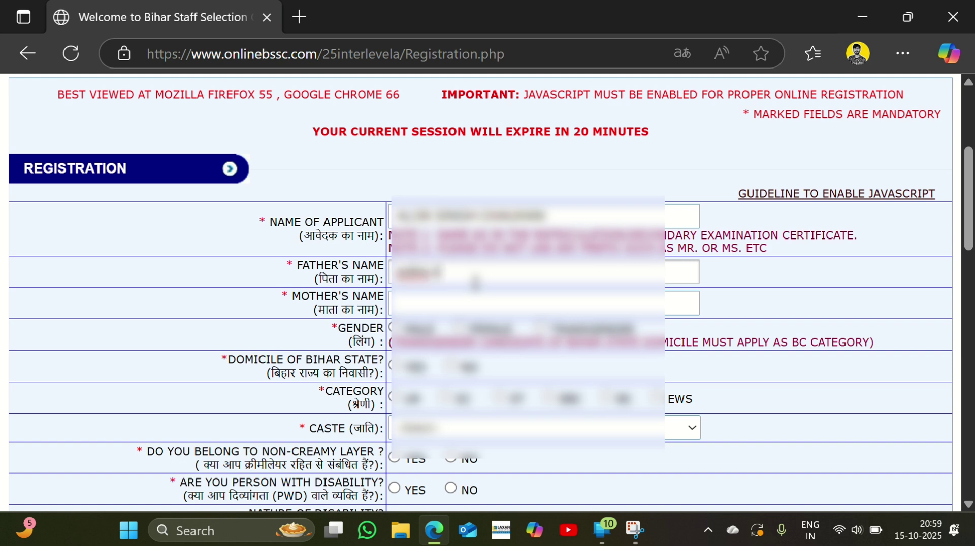
{"action": "type", "text": "a"}
{"action": "left_click", "coordinate": [452, 308]}
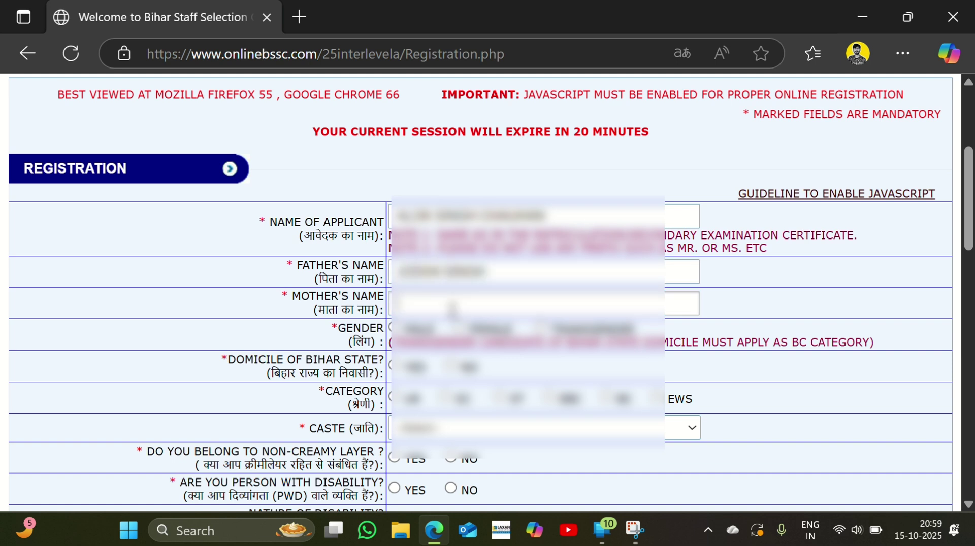
{"action": "type", "text": "[illegible][illegible]"}
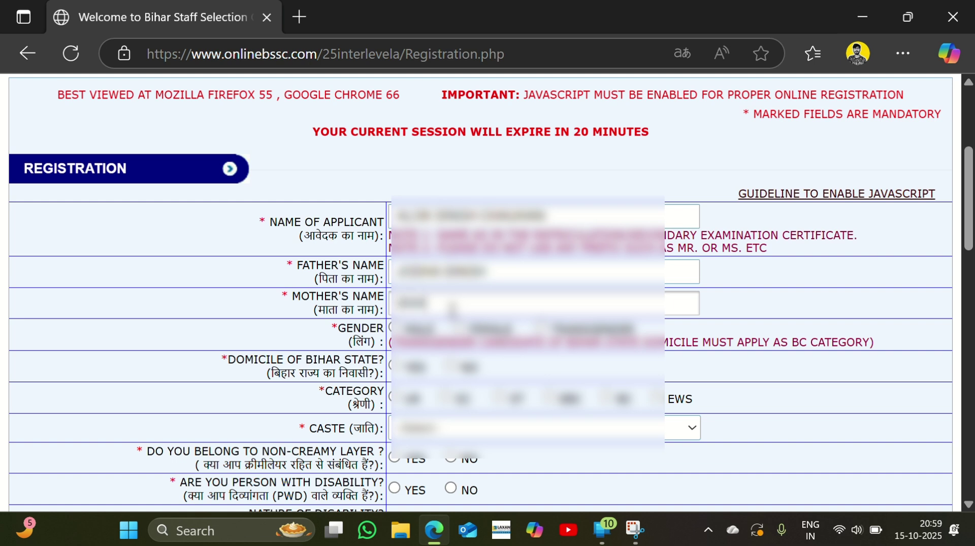
{"action": "type", "text": "[illegible]"}
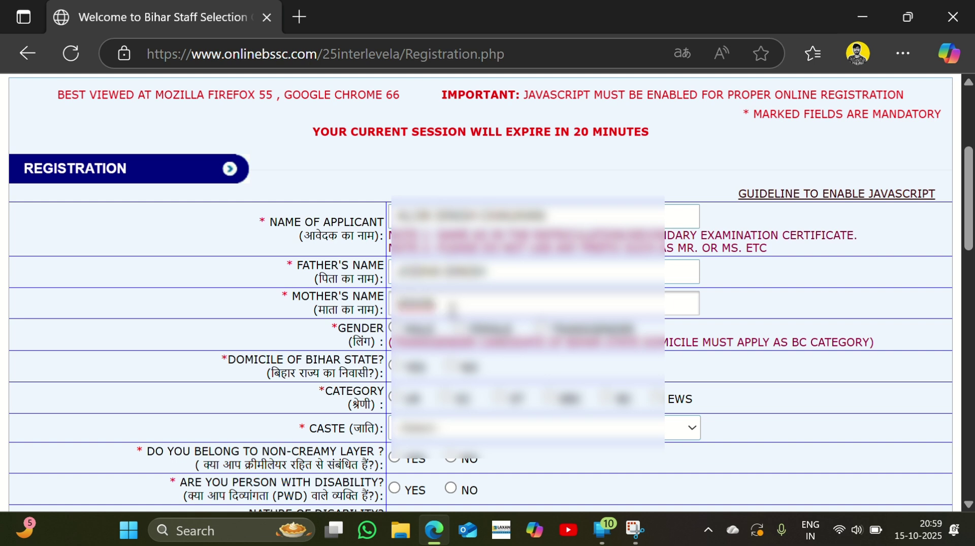
{"action": "type", "text": "[illegible]"}
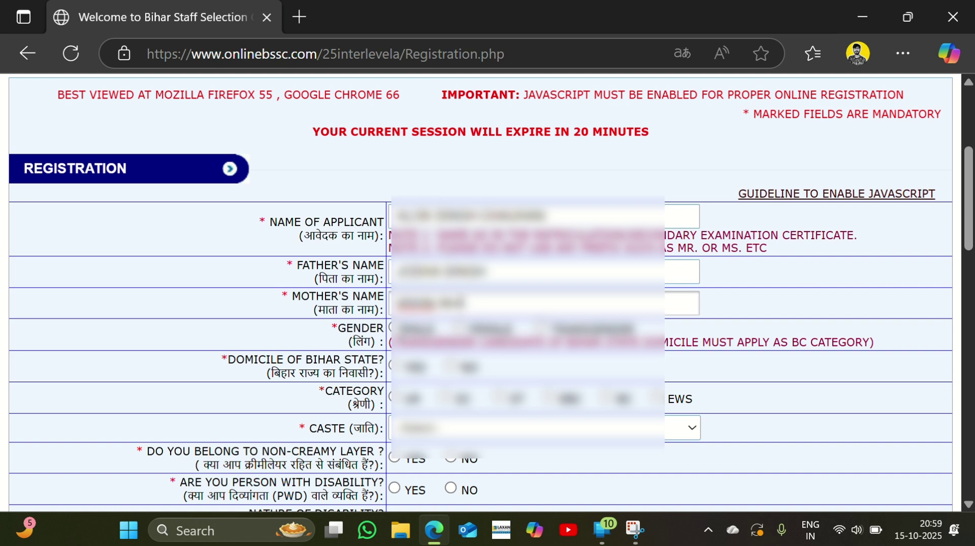
{"action": "type", "text": "[illegible]"}
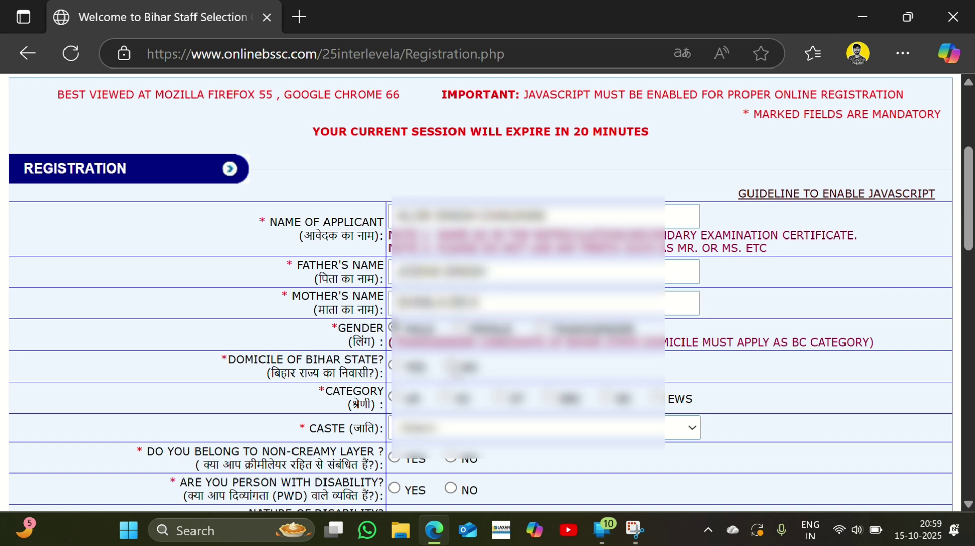
{"action": "left_click", "coordinate": [450, 366]}
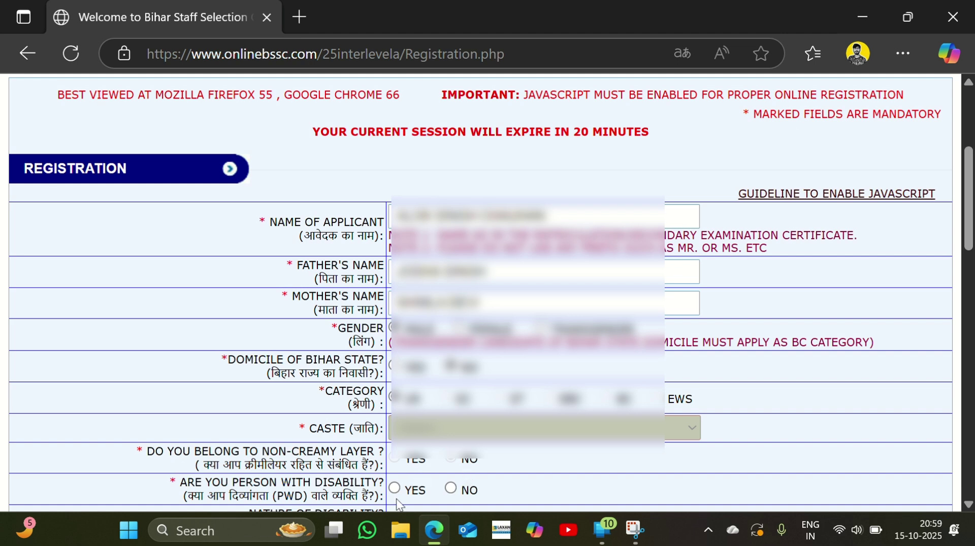
{"action": "left_click", "coordinate": [450, 489]}
Mark NO for ex-serviceman, NCC cadet, Bihar government employee and contractual employee
{"action": "scroll", "coordinate": [450, 490], "scroll_direction": "down", "scroll_amount": 8}
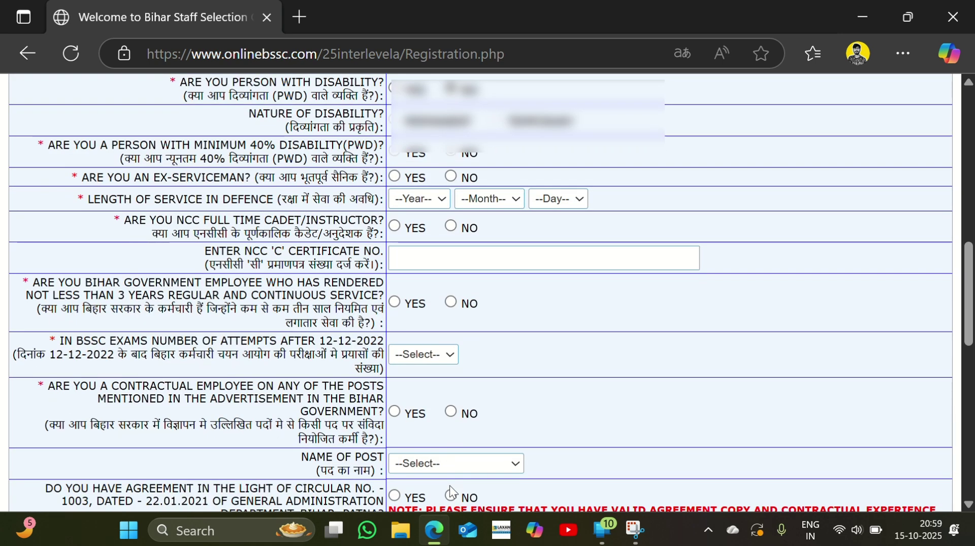
{"action": "scroll", "coordinate": [450, 492], "scroll_direction": "up", "scroll_amount": 1}
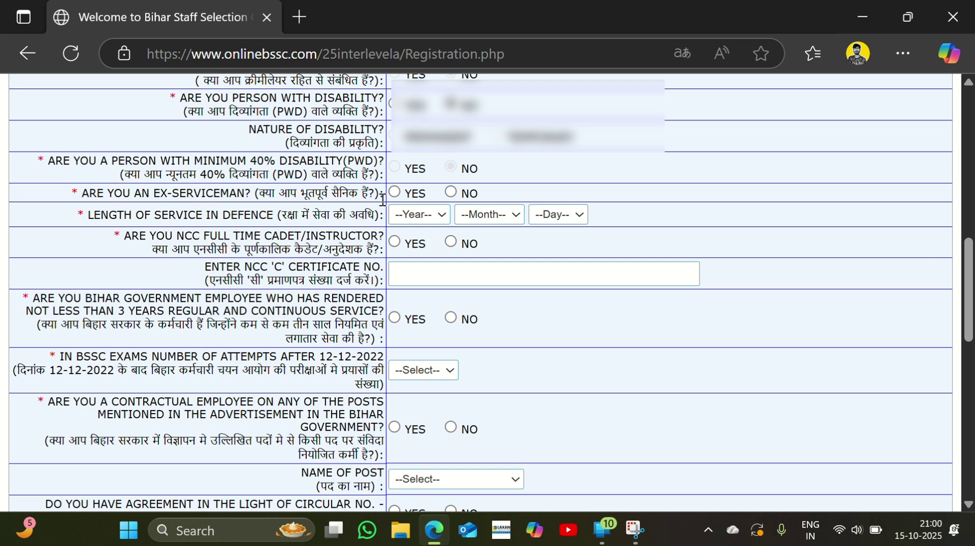
{"action": "left_click", "coordinate": [451, 192]}
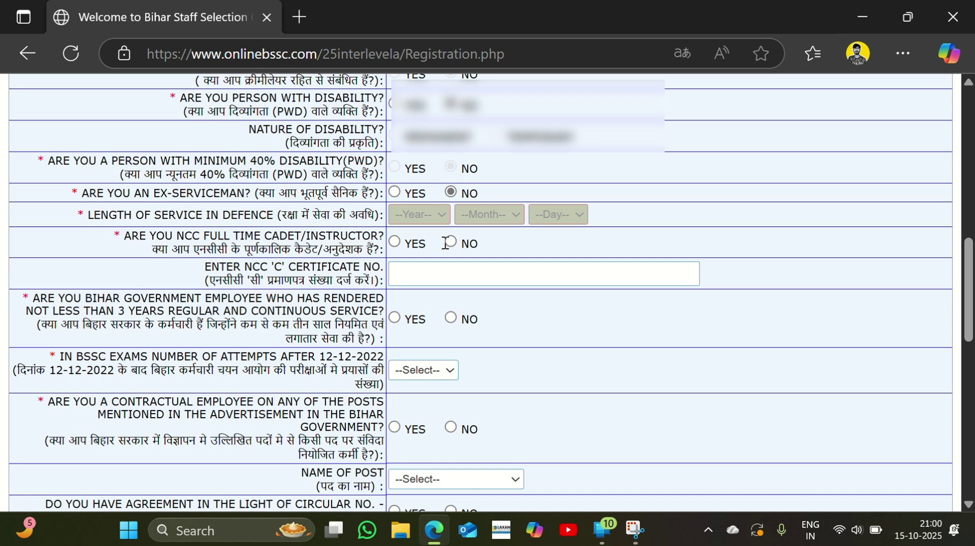
{"action": "left_click", "coordinate": [450, 246]}
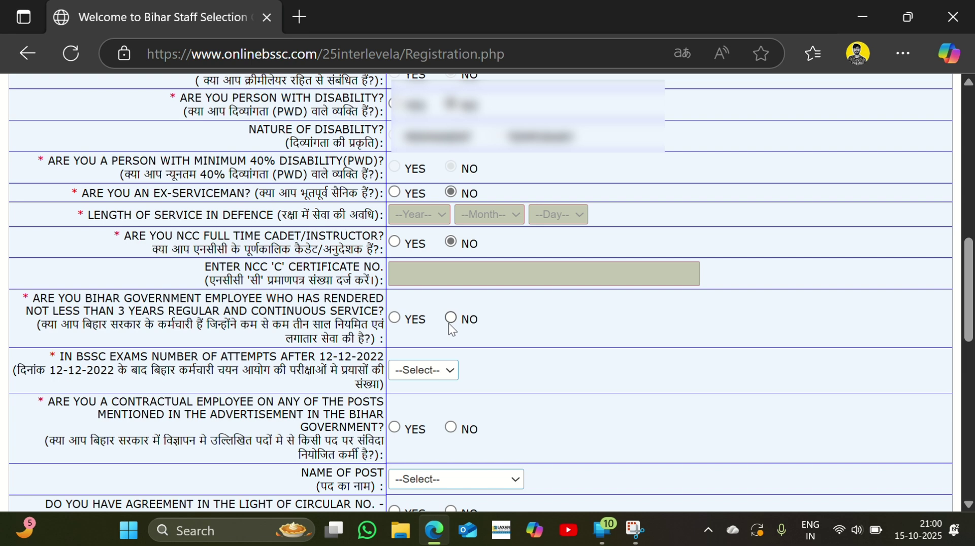
{"action": "left_click", "coordinate": [449, 318]}
{"action": "scroll", "coordinate": [441, 345], "scroll_direction": "down", "scroll_amount": 3}
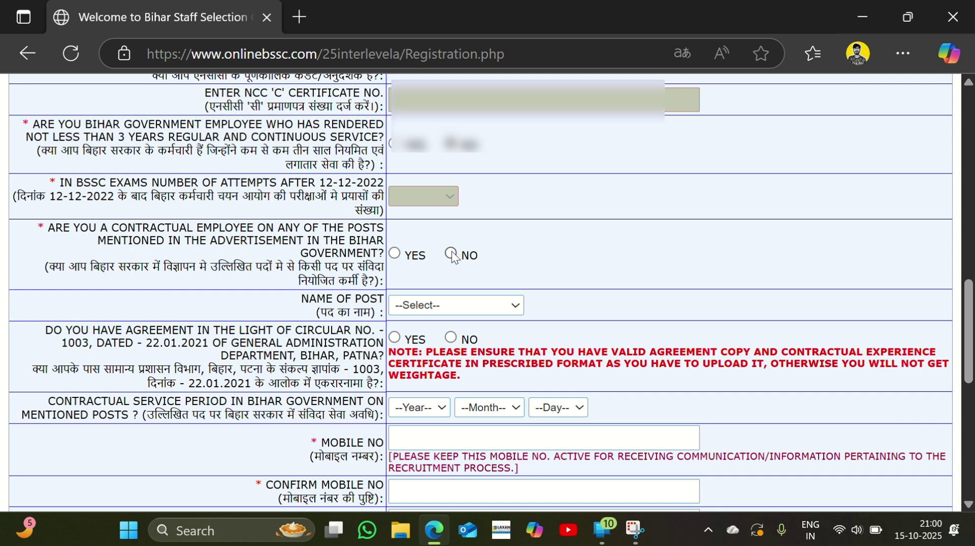
{"action": "left_click", "coordinate": [452, 254]}
{"action": "scroll", "coordinate": [454, 256], "scroll_direction": "down", "scroll_amount": 3}
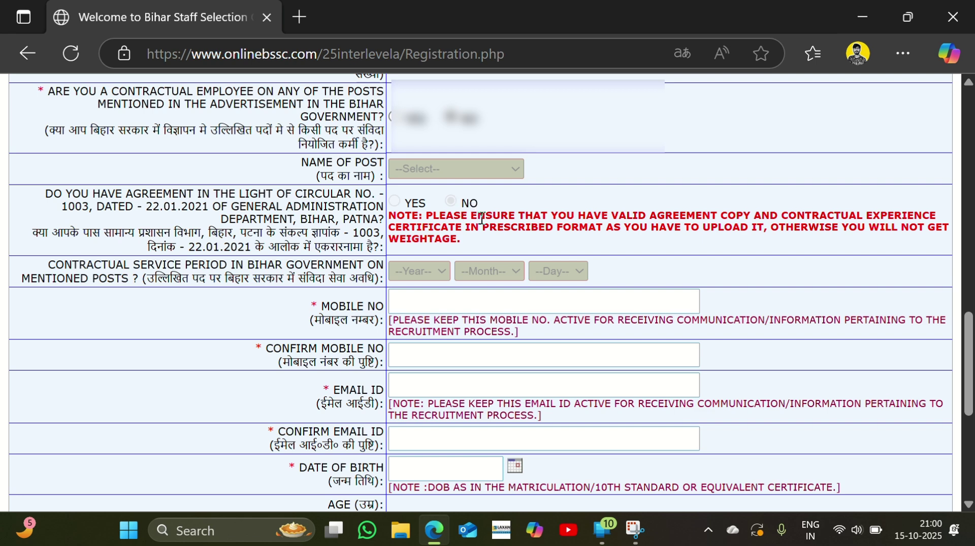
{"action": "scroll", "coordinate": [457, 248], "scroll_direction": "down", "scroll_amount": 2}
Enter the applicant's mobile number and retype it in the confirmation field
{"action": "left_click", "coordinate": [416, 200]}
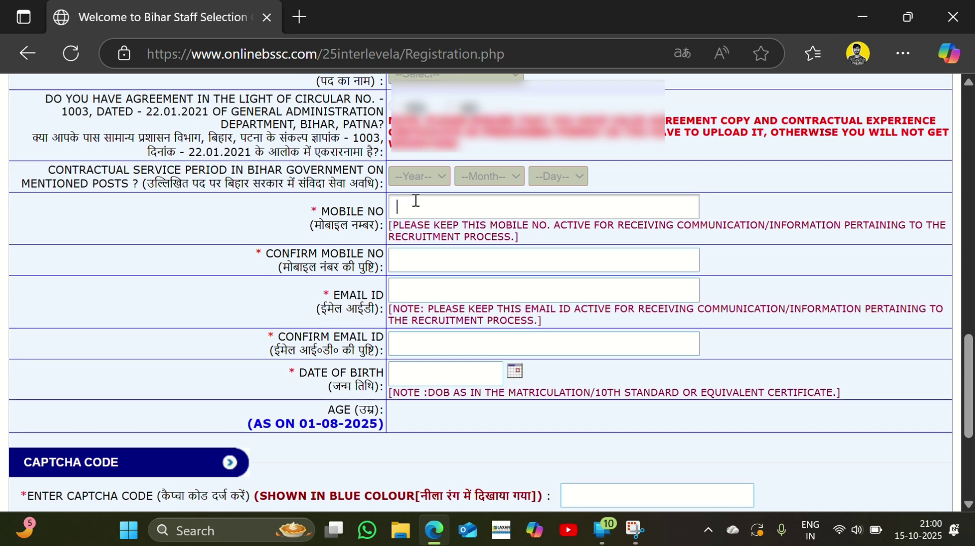
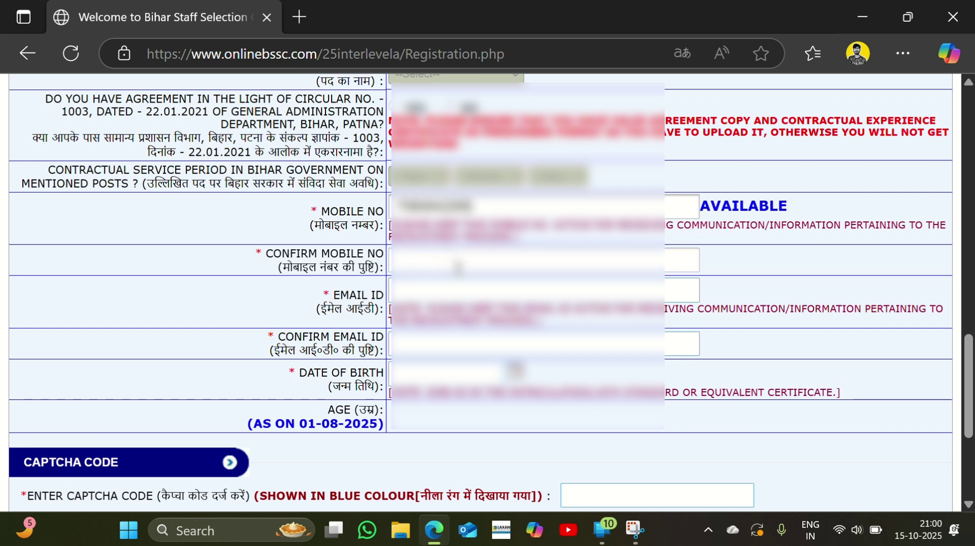
{"action": "left_click", "coordinate": [457, 266]}
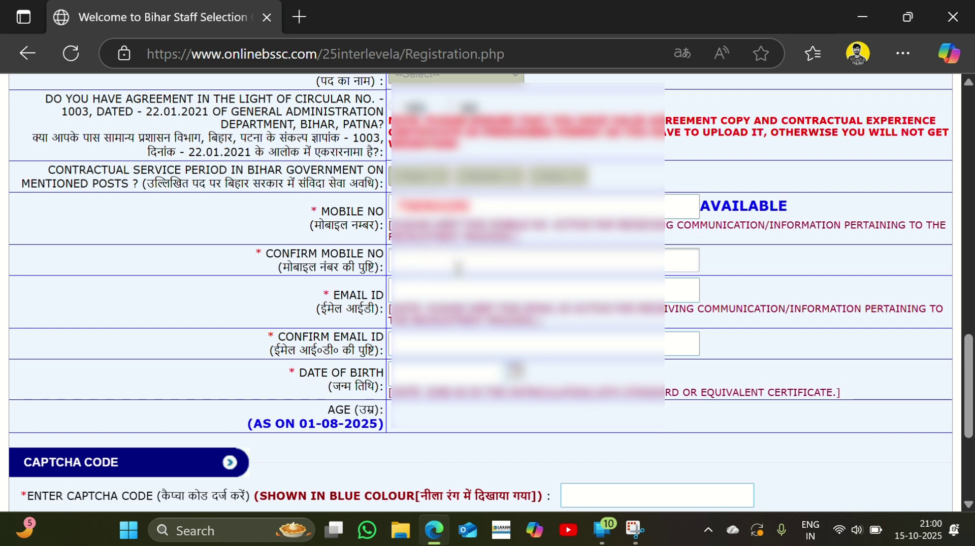
{"action": "type", "text": "9876543210"}
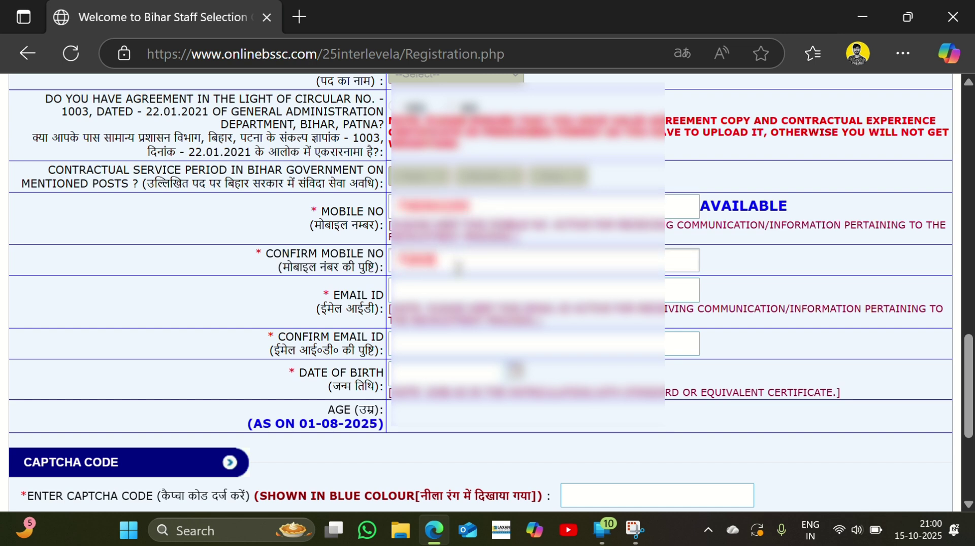
{"action": "type", "text": "0"}
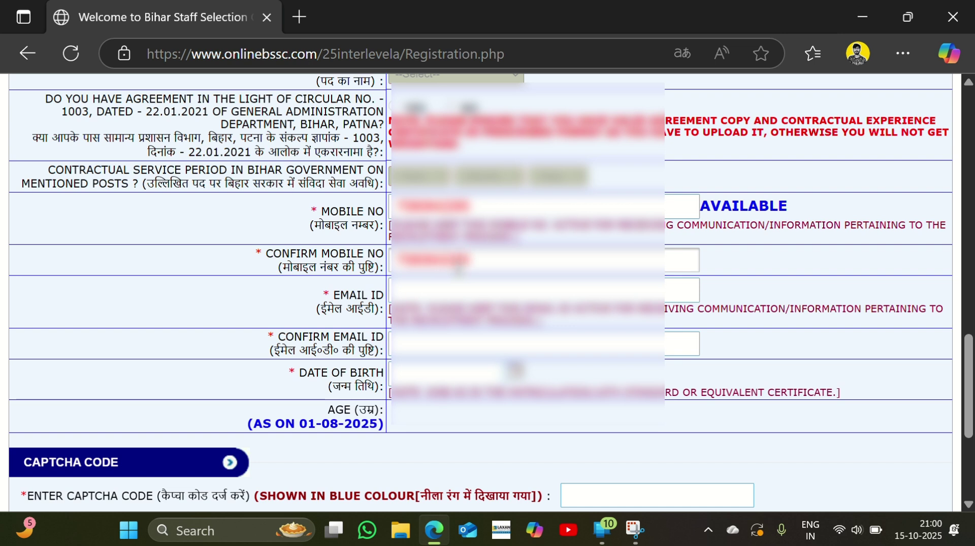
Fill in the applicant's e-mail address in Email ID and Confirm Email ID
{"action": "left_click", "coordinate": [461, 292]}
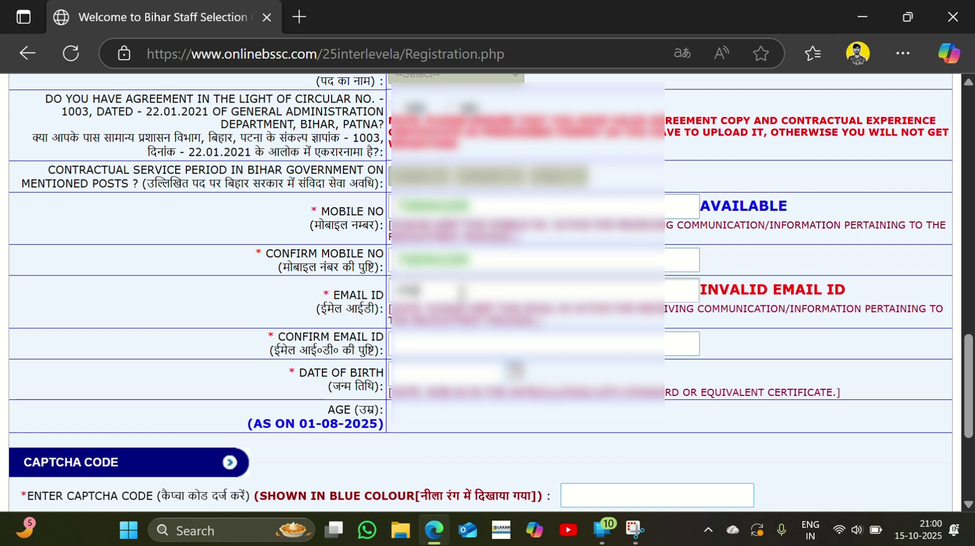
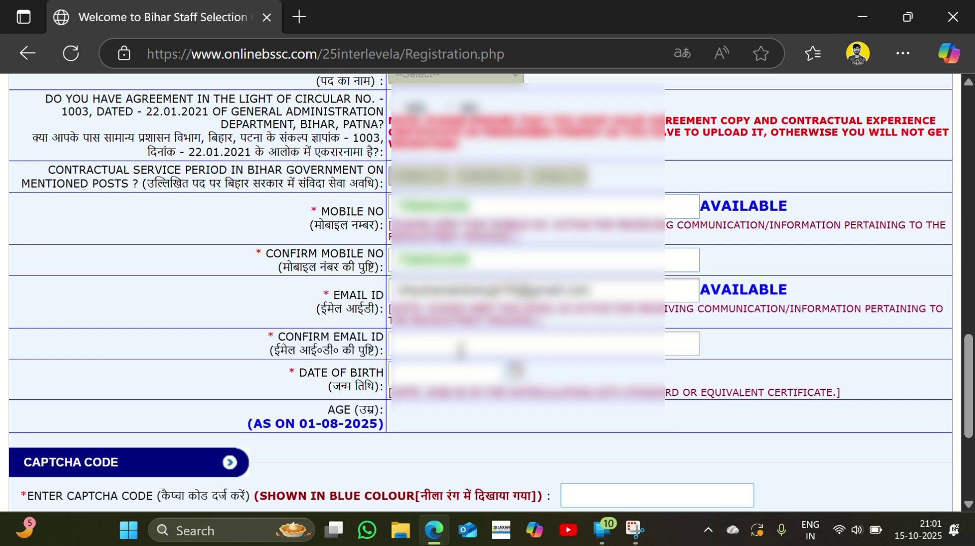
{"action": "left_click", "coordinate": [461, 349]}
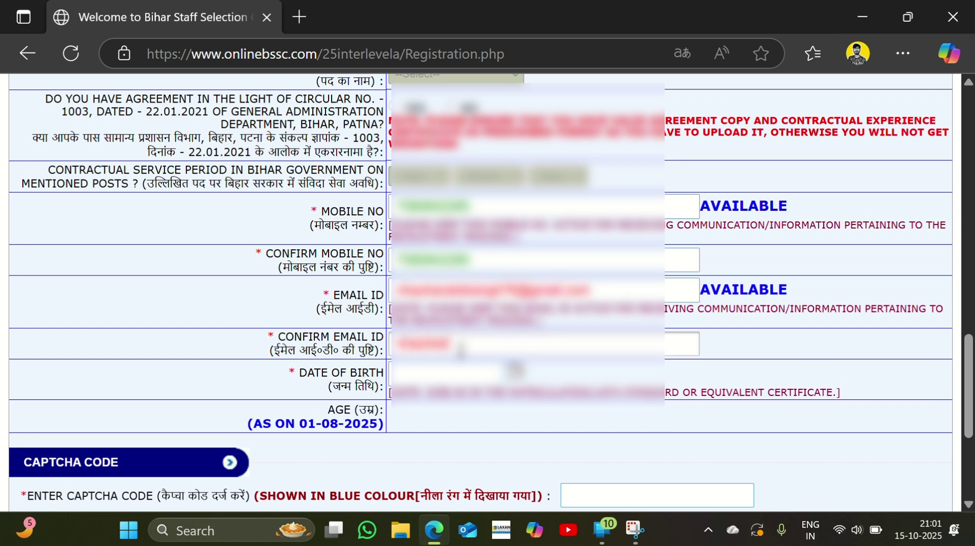
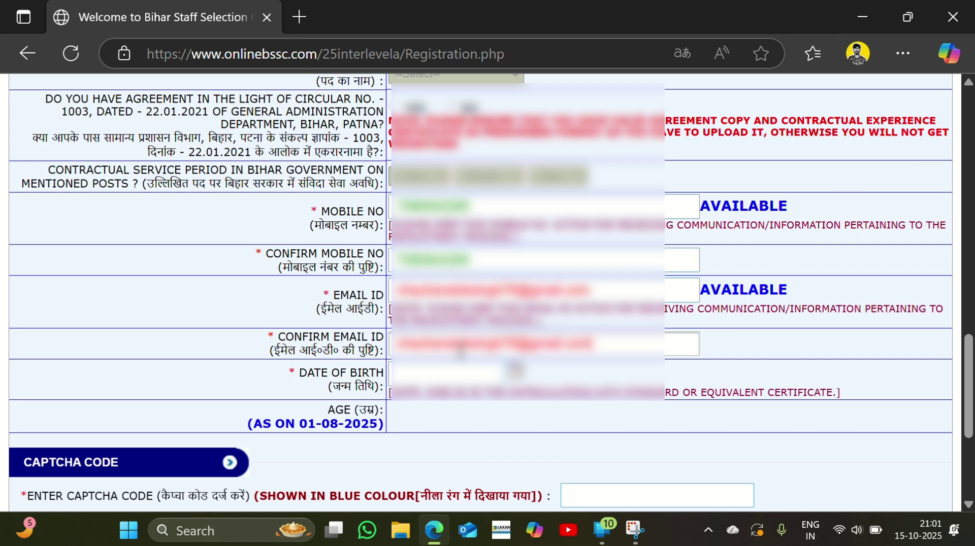
Pick a July 2004 birth date in the Date of Birth calendar
{"action": "key", "text": "Tab"}
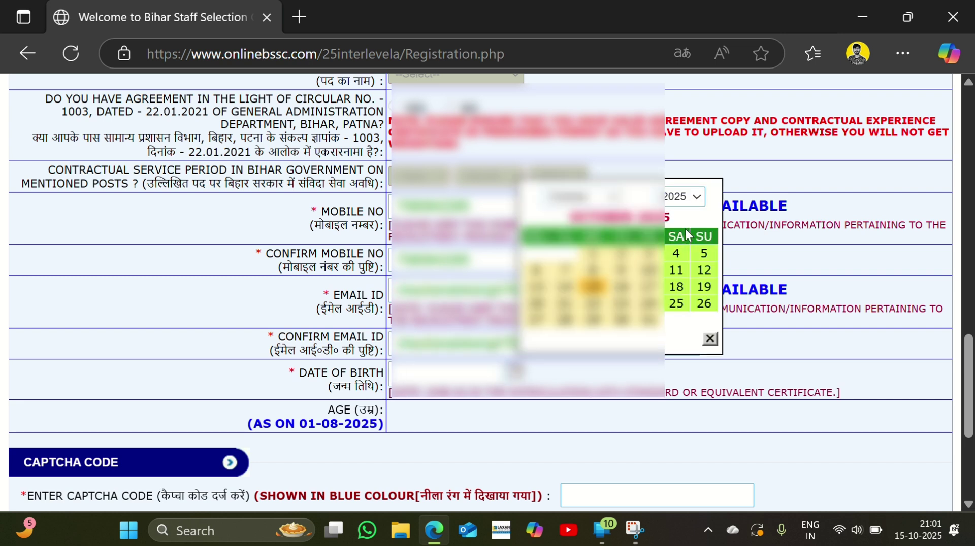
{"action": "left_click", "coordinate": [683, 197]}
{"action": "scroll", "coordinate": [676, 310], "scroll_direction": "up", "scroll_amount": 4}
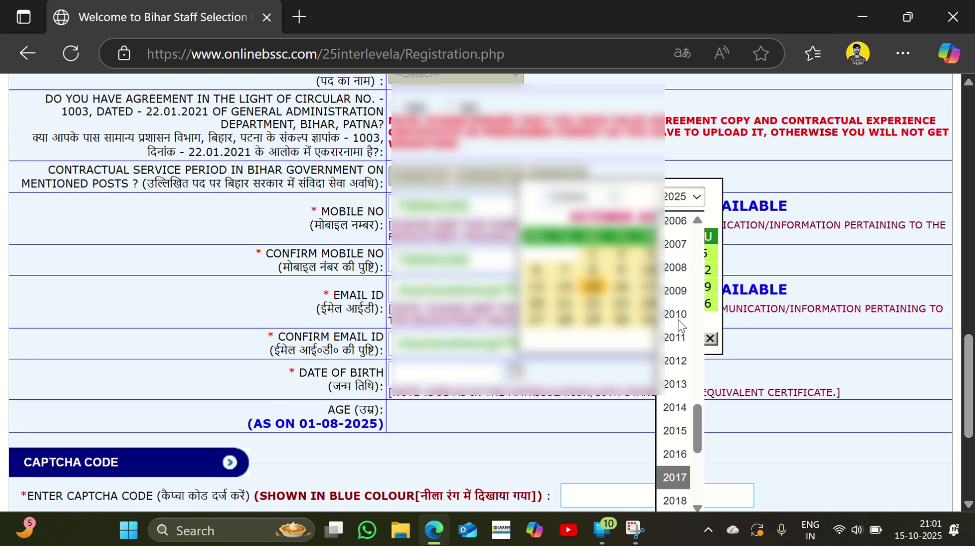
{"action": "left_click", "coordinate": [676, 244]}
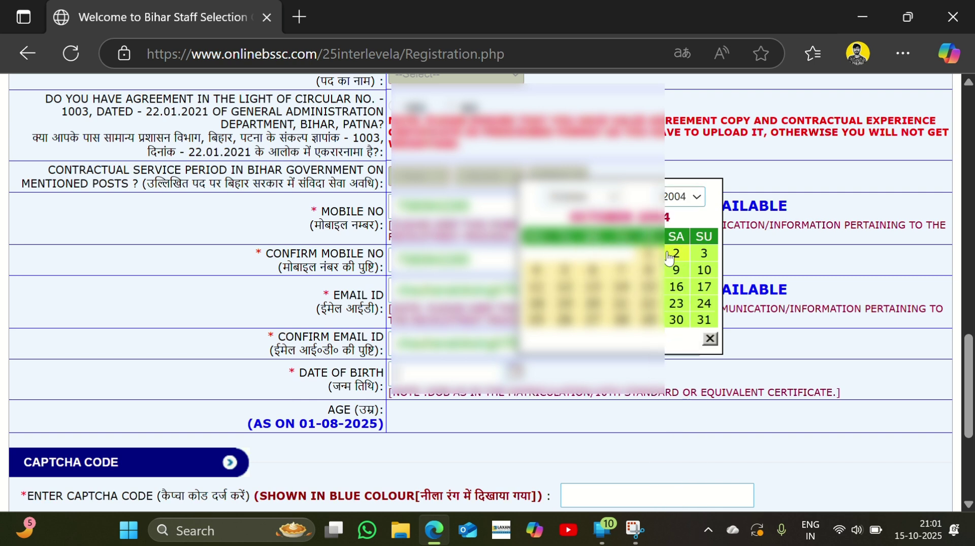
{"action": "left_click", "coordinate": [579, 197]}
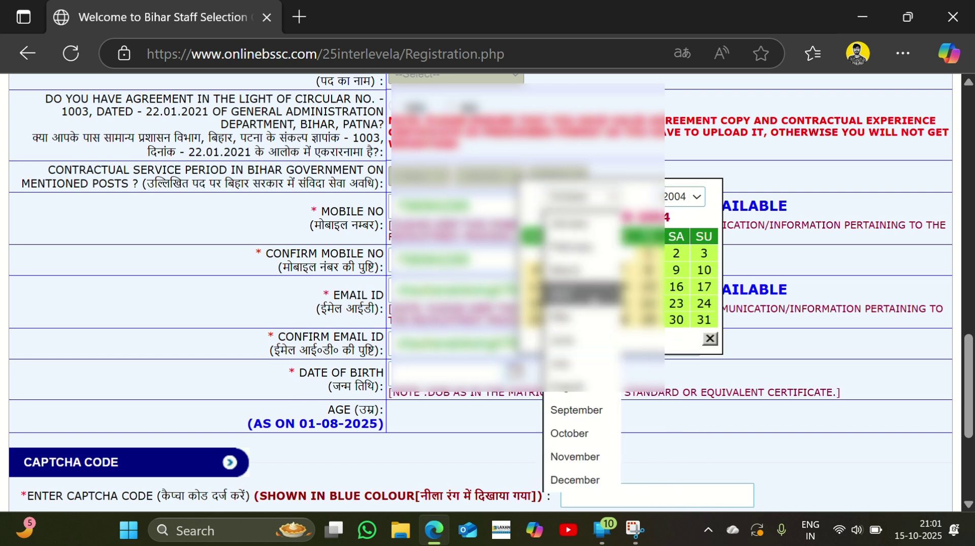
{"action": "left_click", "coordinate": [578, 363]}
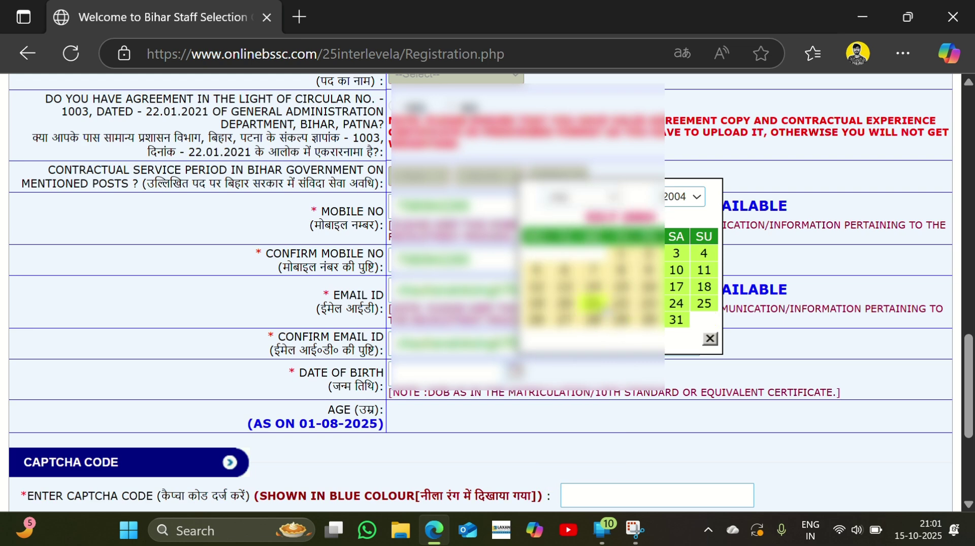
{"action": "left_click", "coordinate": [594, 304]}
{"action": "scroll", "coordinate": [411, 344], "scroll_direction": "down", "scroll_amount": 3}
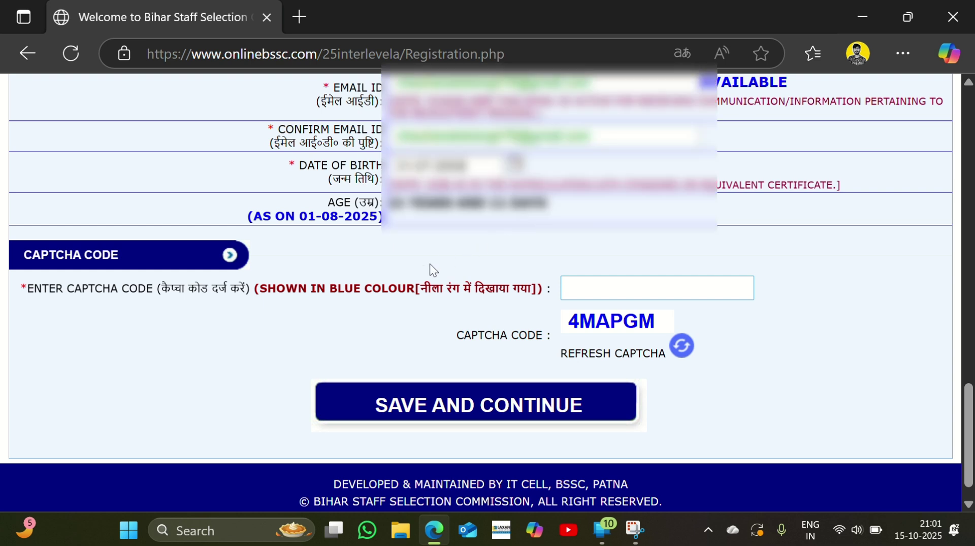
Enter the captcha code in uppercase and choose SAVE AND CONTINUE
{"action": "left_click", "coordinate": [588, 283]}
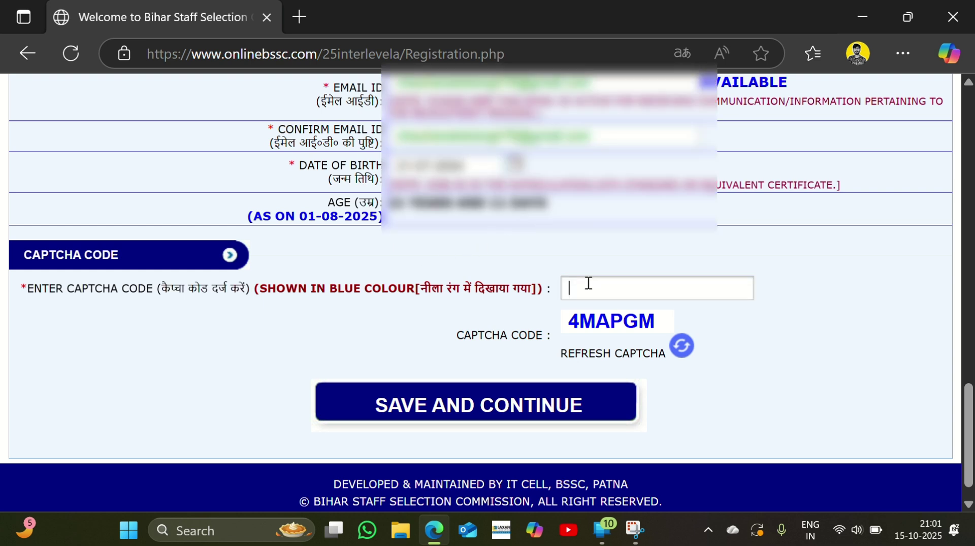
{"action": "type", "text": "4MAPGM"}
{"action": "left_click", "coordinate": [402, 28]}
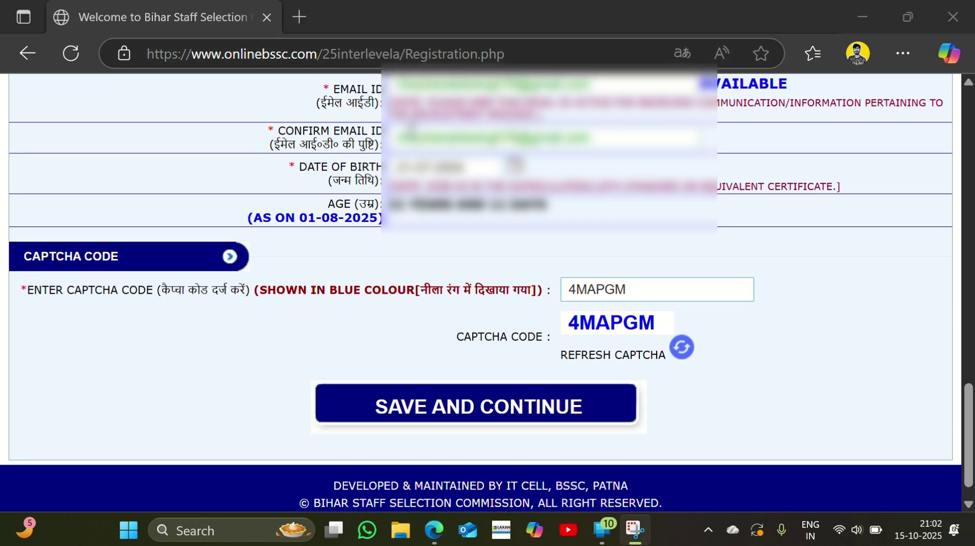
{"action": "left_click", "coordinate": [473, 402]}
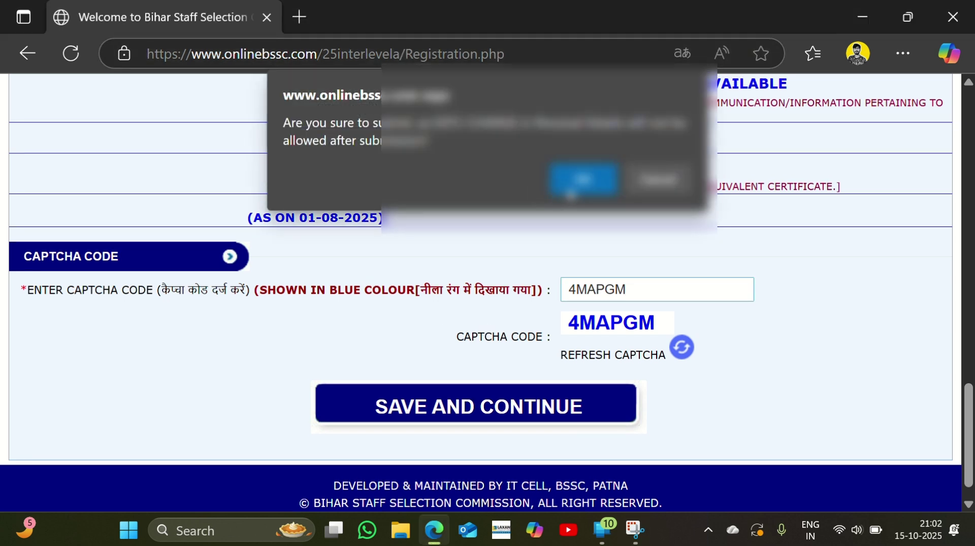
{"action": "left_click", "coordinate": [574, 192]}
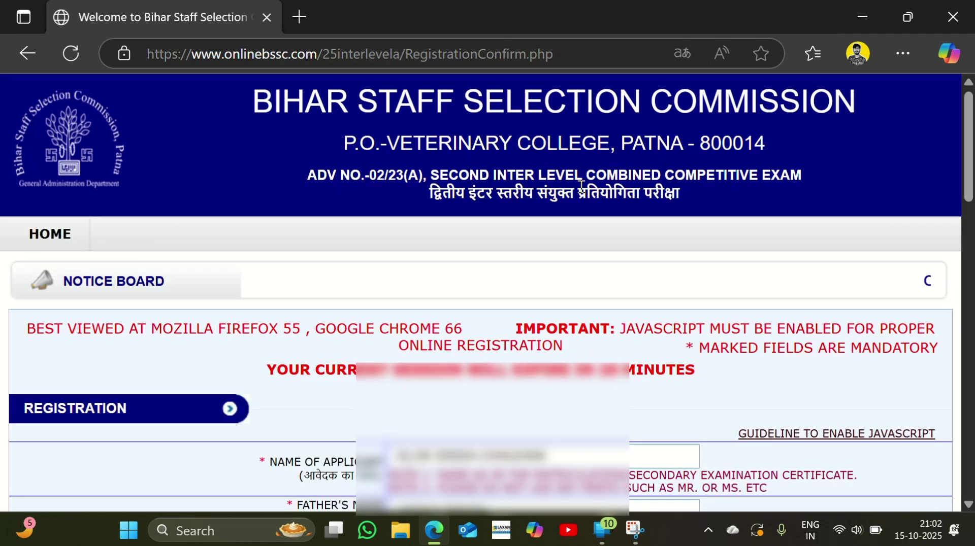
{"action": "scroll", "coordinate": [458, 437], "scroll_direction": "down", "scroll_amount": 6}
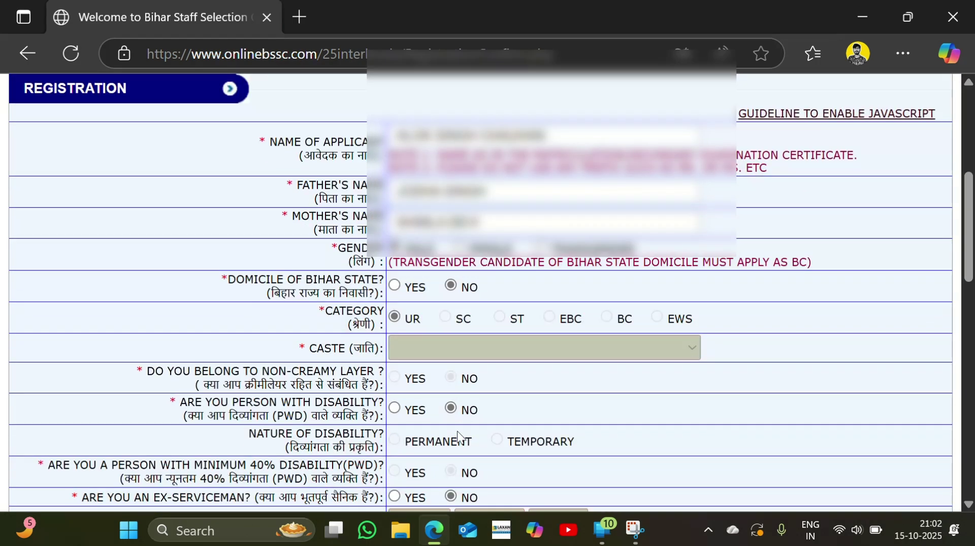
{"action": "scroll", "coordinate": [459, 437], "scroll_direction": "down", "scroll_amount": 15}
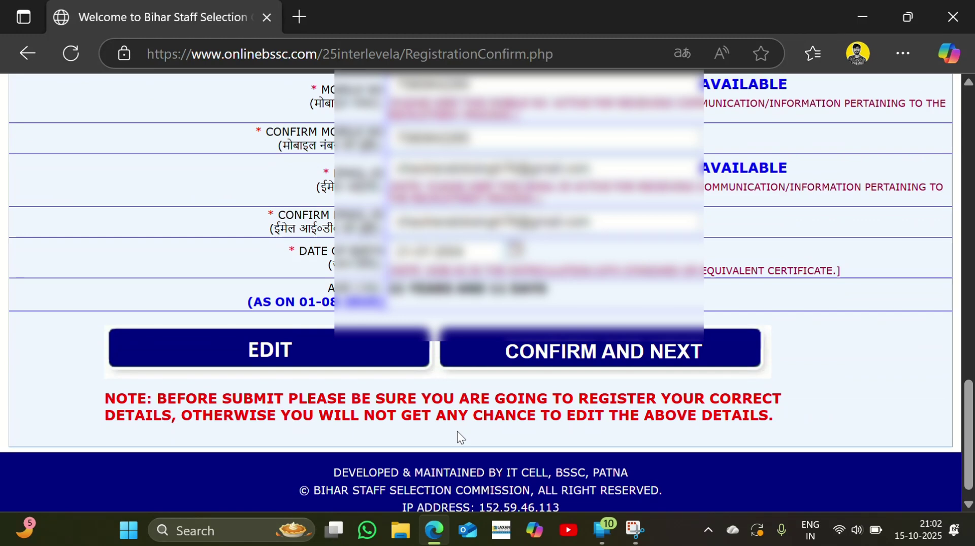
{"action": "scroll", "coordinate": [457, 432], "scroll_direction": "up", "scroll_amount": 10}
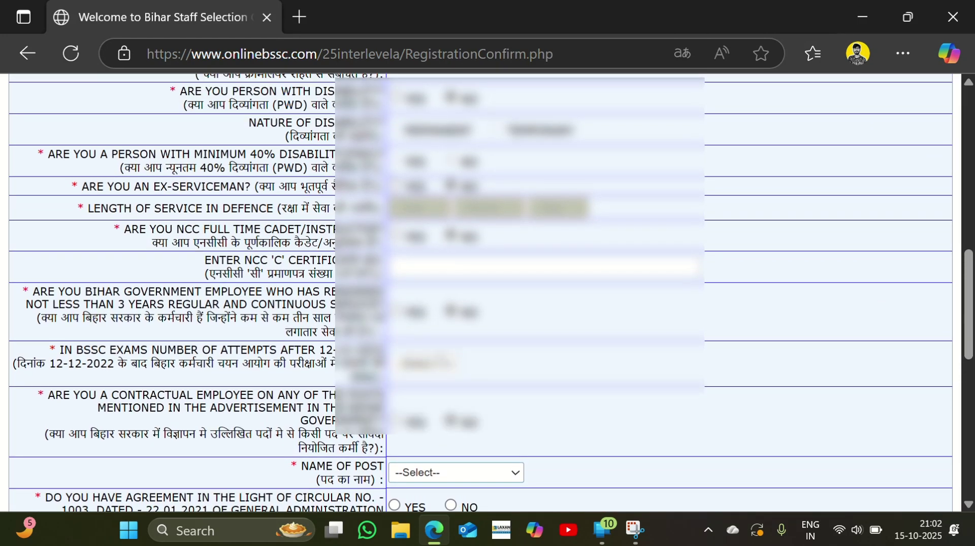
{"action": "scroll", "coordinate": [481, 292], "scroll_direction": "down", "scroll_amount": 5}
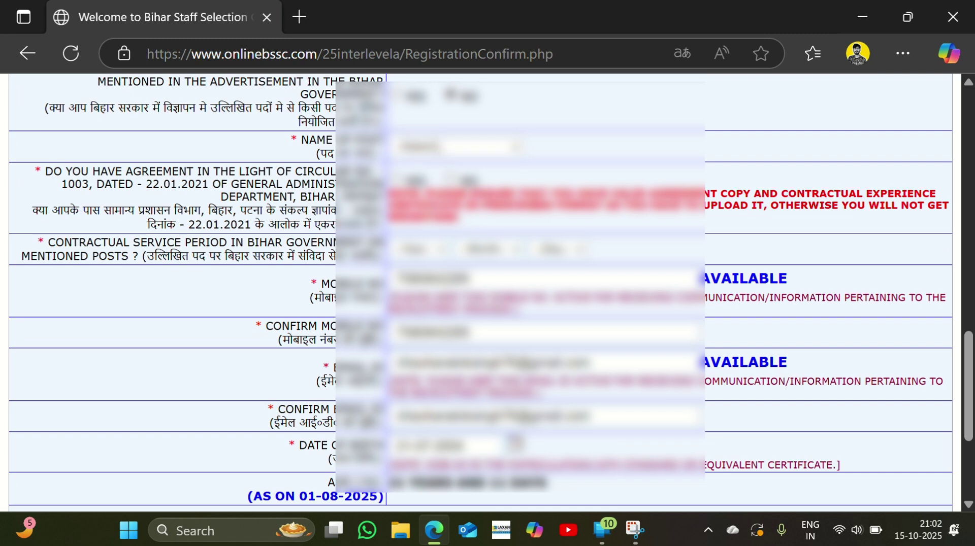
{"action": "left_click", "coordinate": [455, 147]}
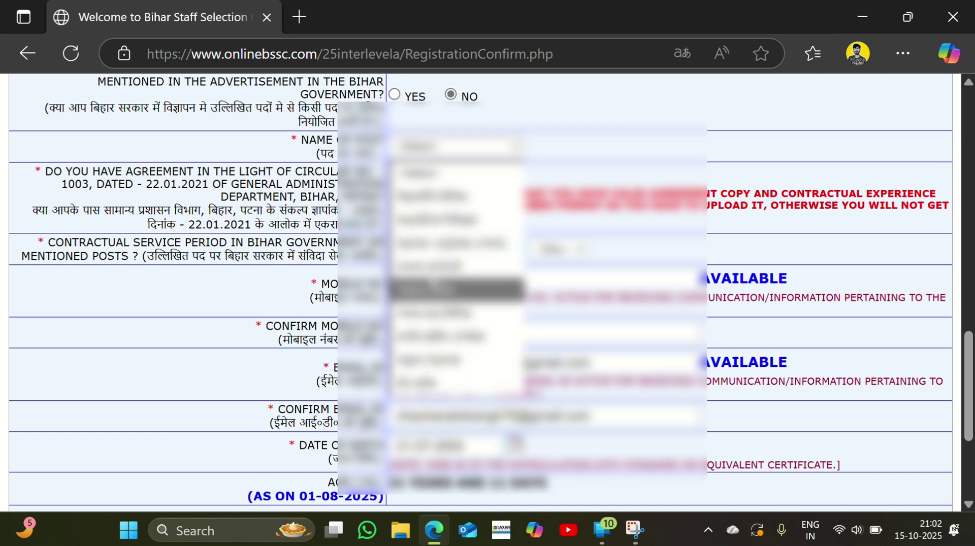
{"action": "left_click", "coordinate": [419, 35]}
{"action": "scroll", "coordinate": [480, 292], "scroll_direction": "up", "scroll_amount": 3}
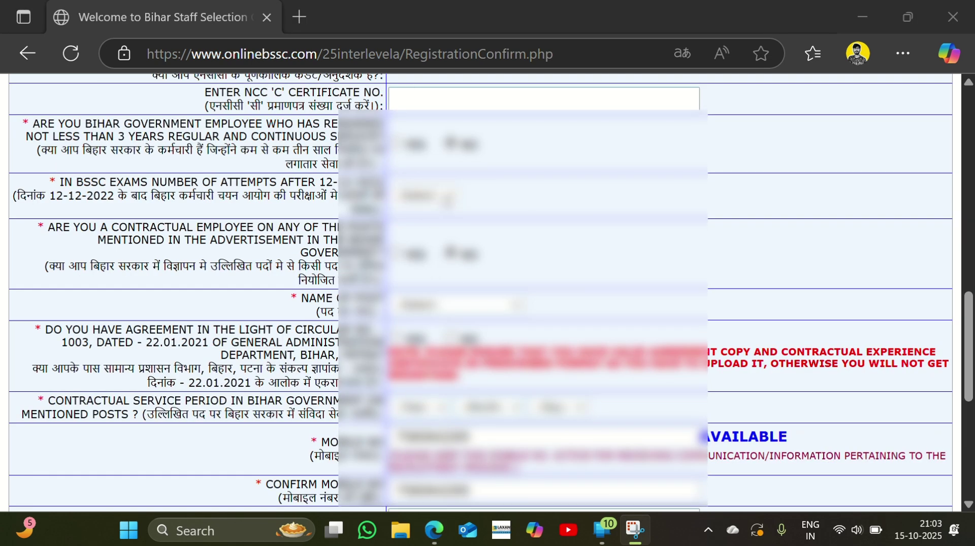
{"action": "left_click", "coordinate": [422, 195]}
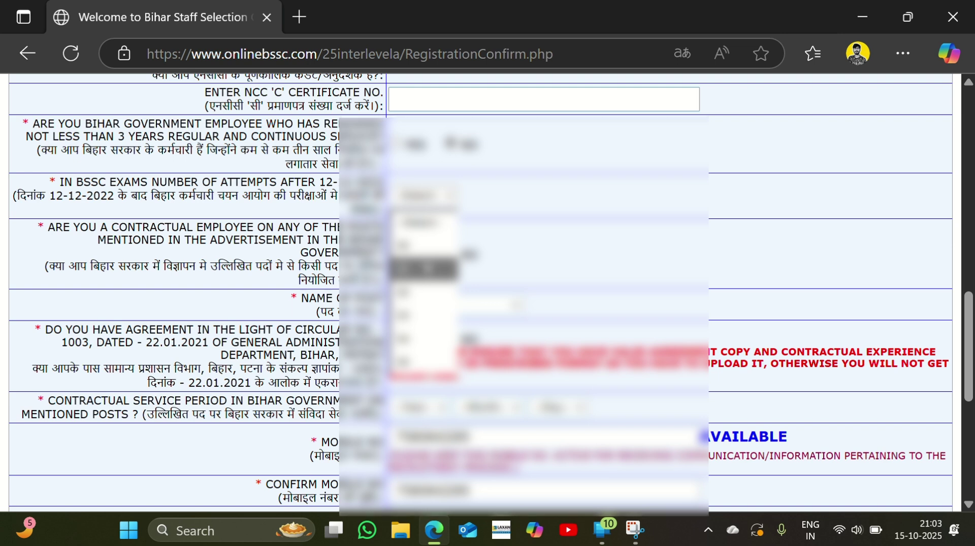
{"action": "left_click", "coordinate": [424, 269]}
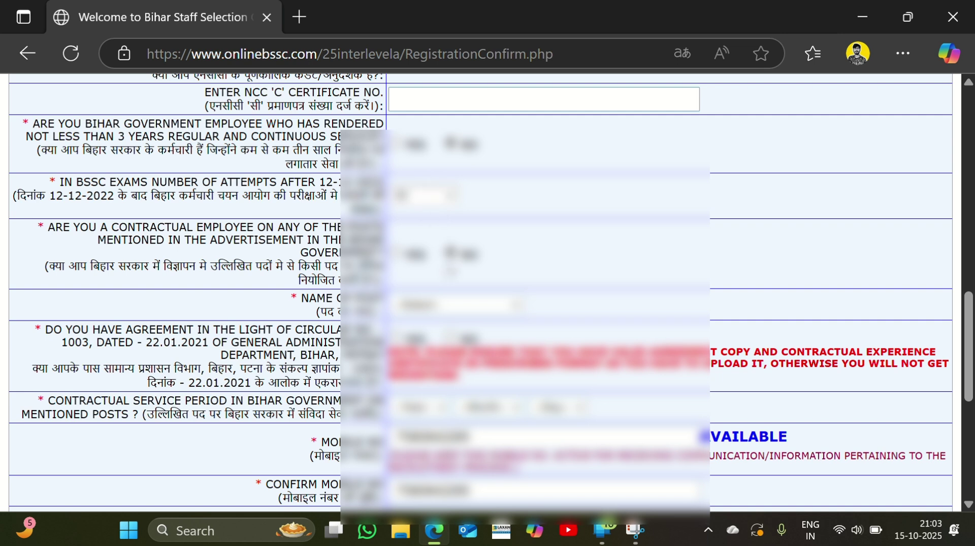
{"action": "scroll", "coordinate": [438, 276], "scroll_direction": "down", "scroll_amount": 2}
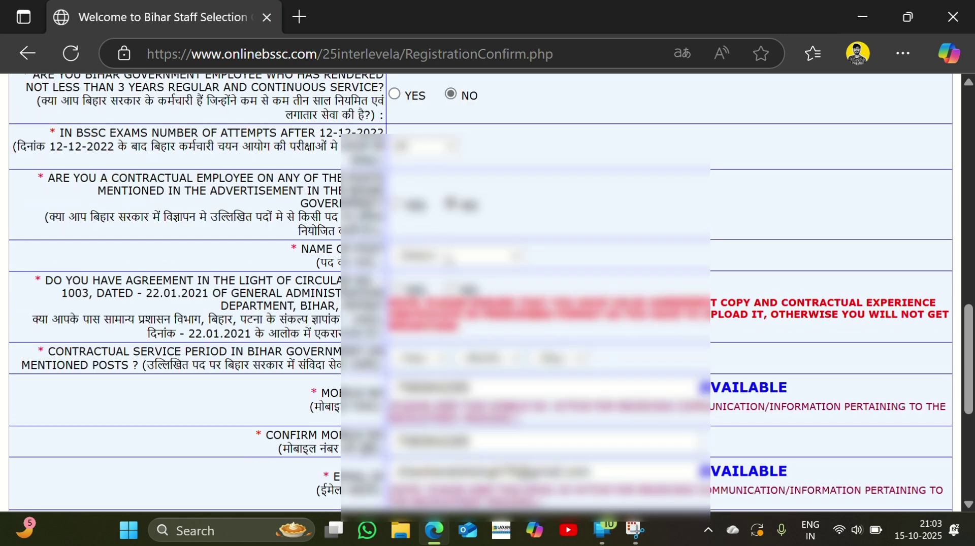
{"action": "left_click", "coordinate": [457, 255]}
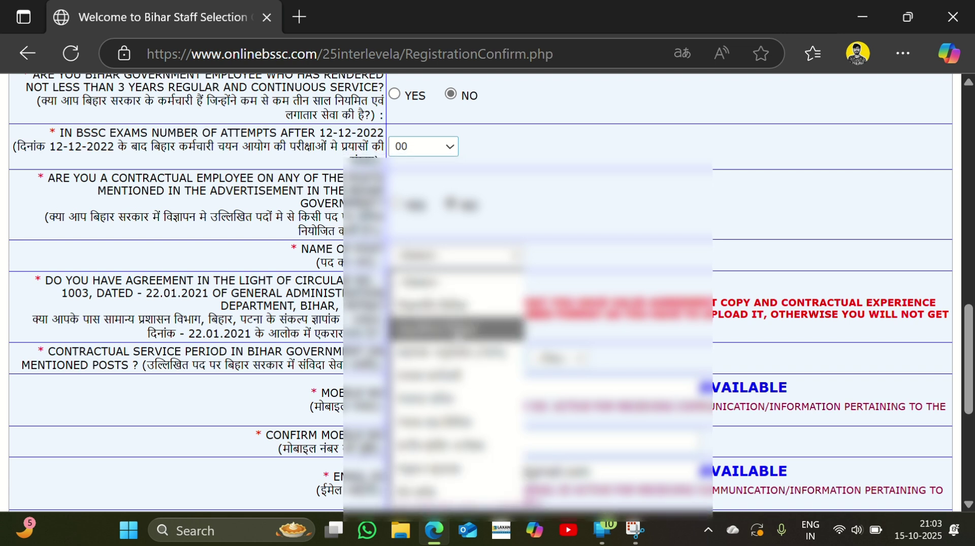
{"action": "left_click", "coordinate": [437, 305]}
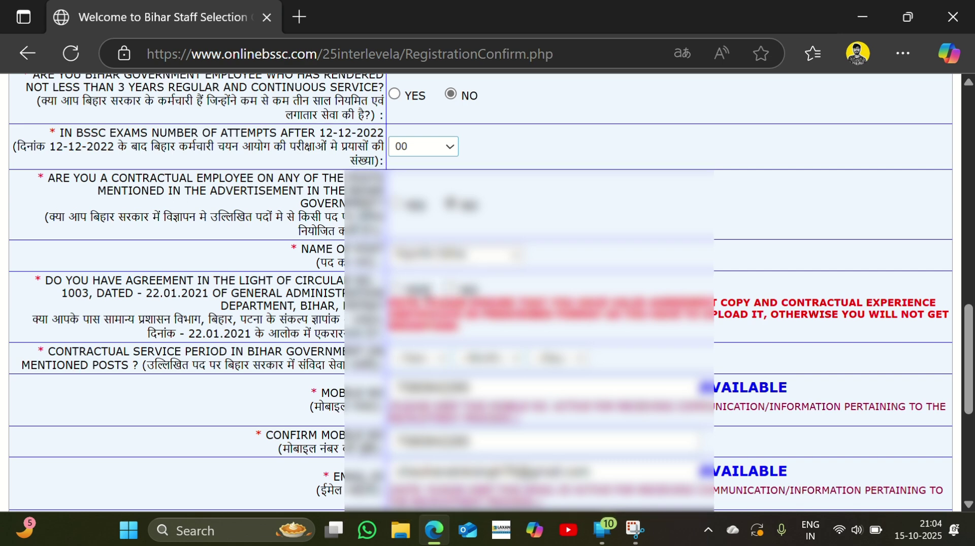
{"action": "scroll", "coordinate": [480, 292], "scroll_direction": "down", "scroll_amount": 1}
{"action": "scroll", "coordinate": [481, 292], "scroll_direction": "down", "scroll_amount": 2}
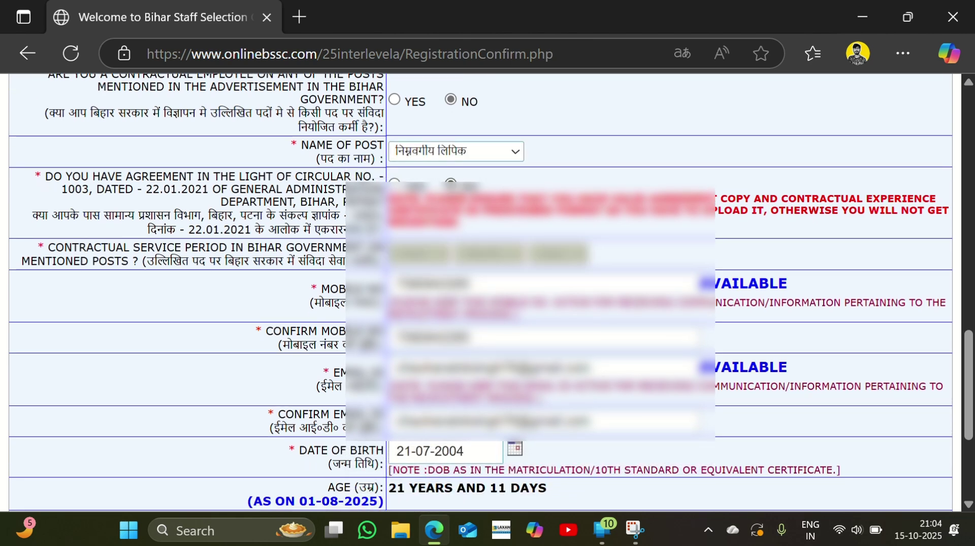
{"action": "scroll", "coordinate": [481, 292], "scroll_direction": "down", "scroll_amount": 2}
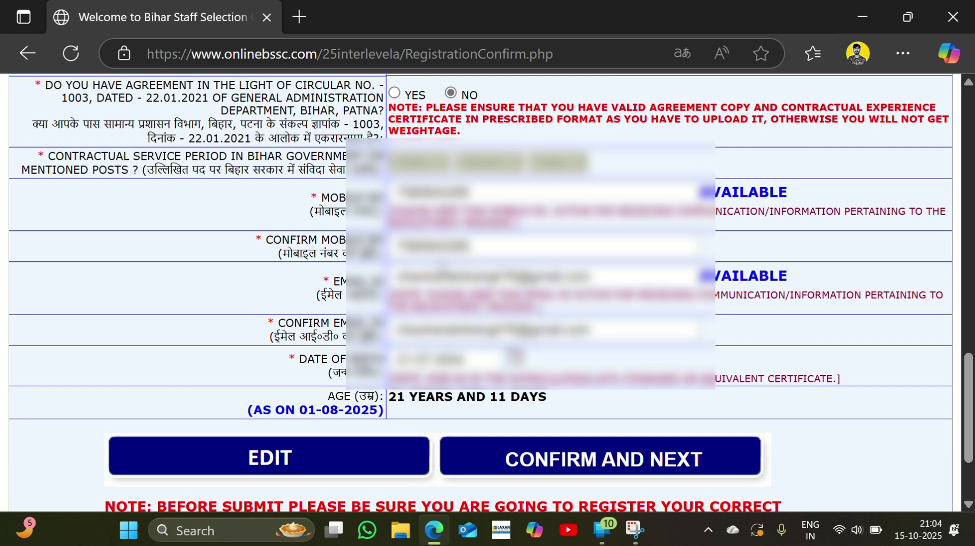
{"action": "scroll", "coordinate": [480, 292], "scroll_direction": "down", "scroll_amount": 2}
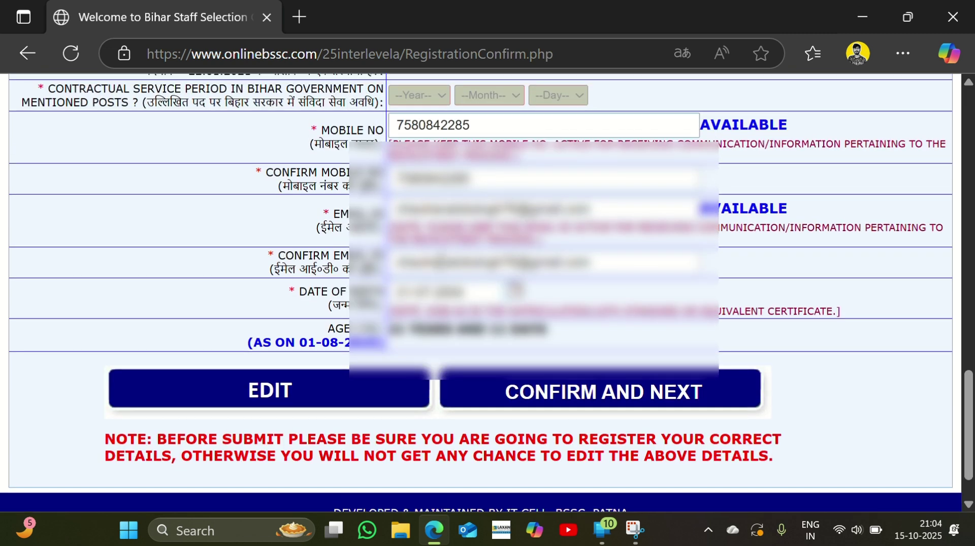
{"action": "scroll", "coordinate": [480, 292], "scroll_direction": "up", "scroll_amount": 1}
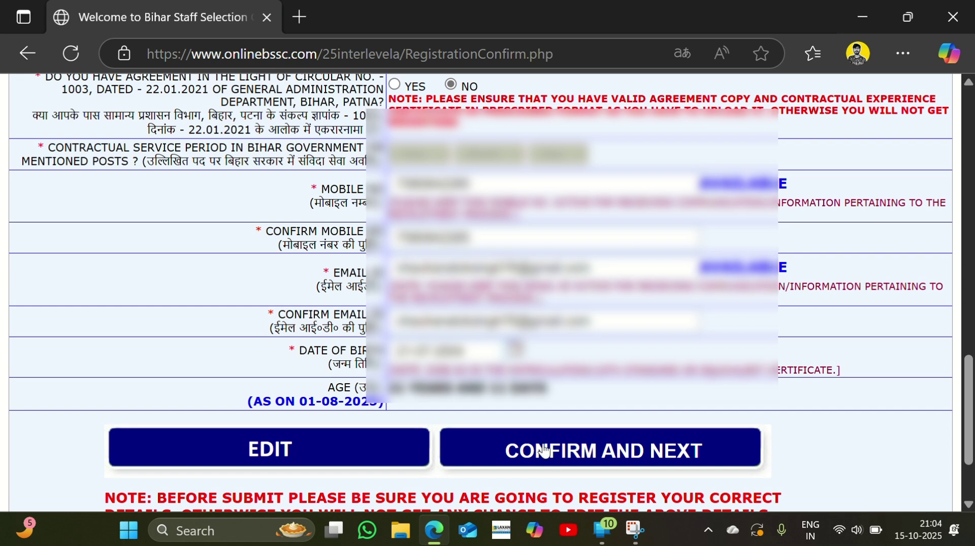
Confirm and submit the reviewed details, accepting the prompt and dismissing the chat notification
{"action": "left_click", "coordinate": [544, 450]}
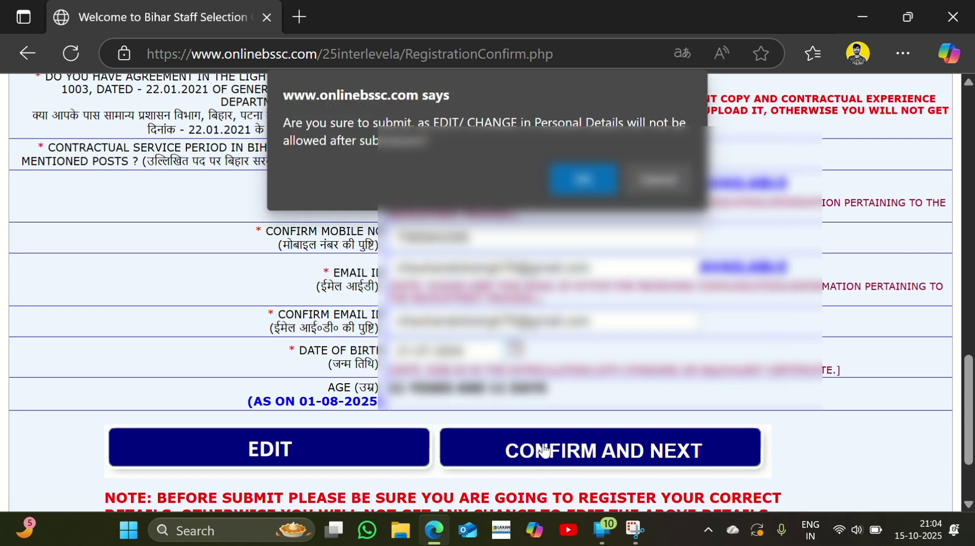
{"action": "key", "text": "Return"}
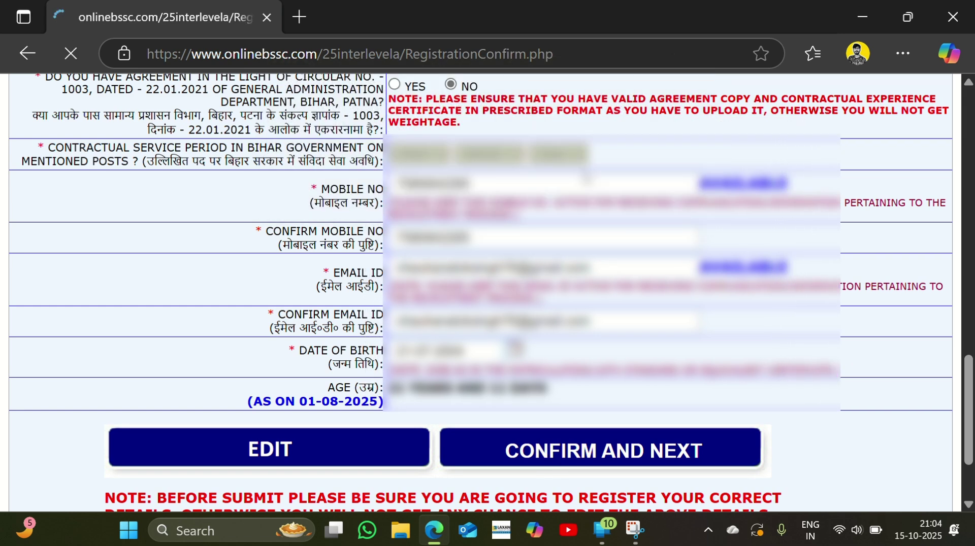
{"action": "scroll", "coordinate": [583, 171], "scroll_direction": "down", "scroll_amount": 2}
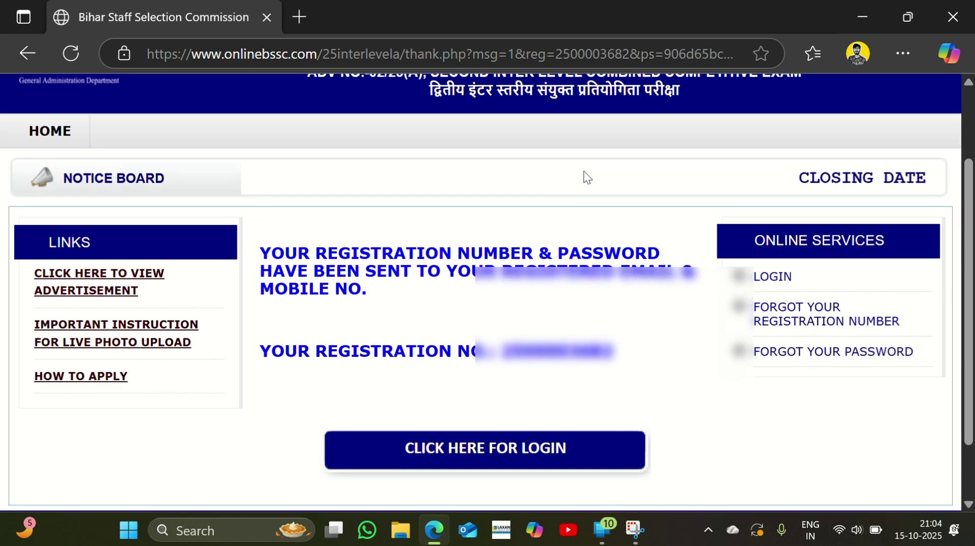
{"action": "scroll", "coordinate": [583, 171], "scroll_direction": "down", "scroll_amount": 2}
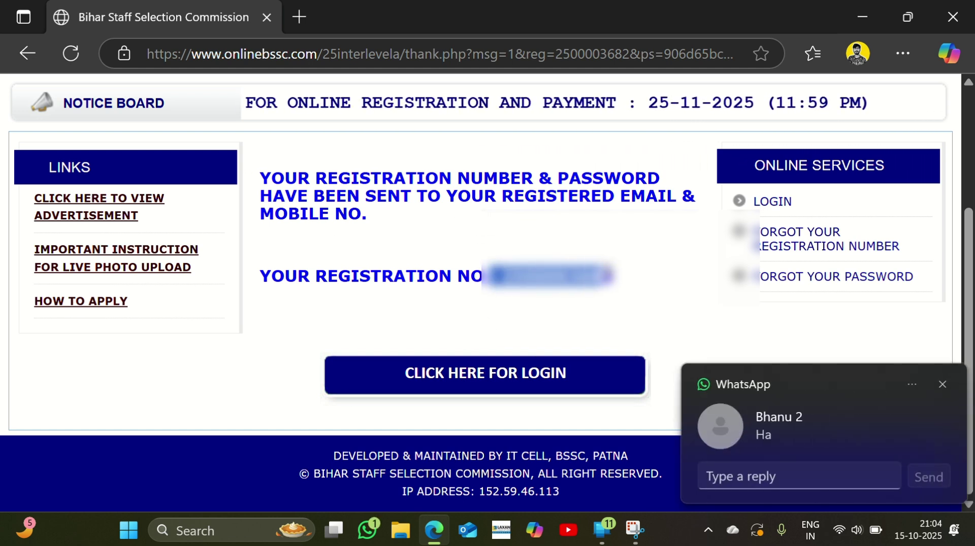
{"action": "left_click", "coordinate": [567, 196]}
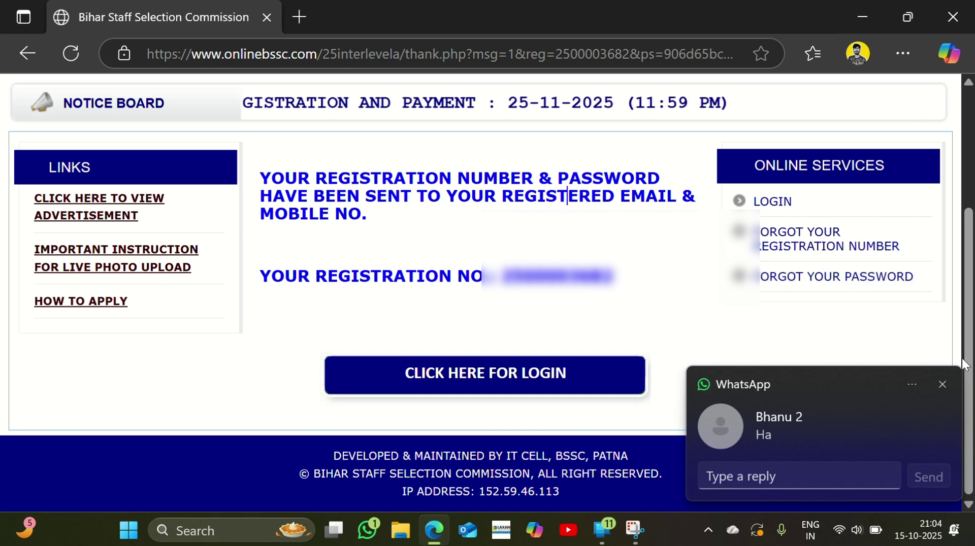
{"action": "left_click", "coordinate": [942, 384]}
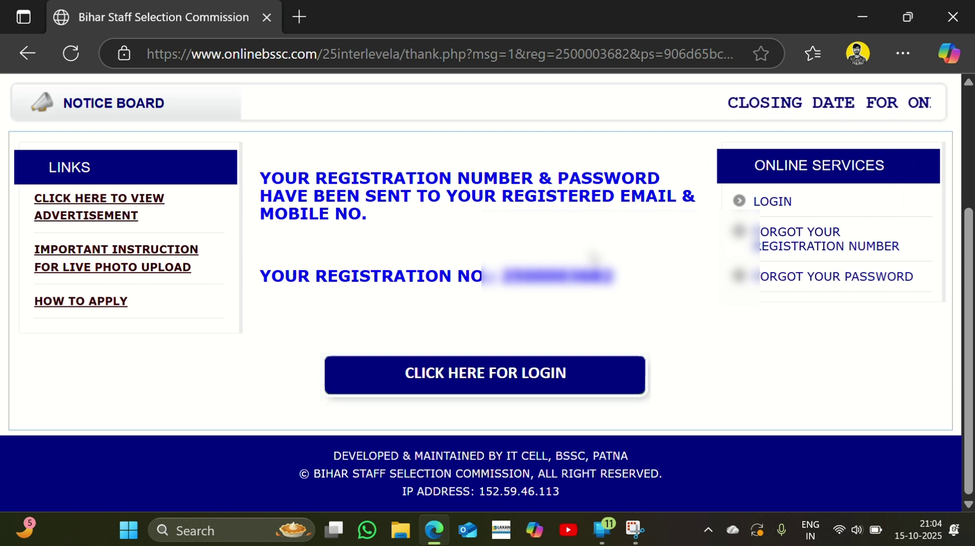
Log in on the login page with the registration number, password and captcha
{"action": "left_click", "coordinate": [459, 375]}
{"action": "scroll", "coordinate": [459, 355], "scroll_direction": "down", "scroll_amount": 2}
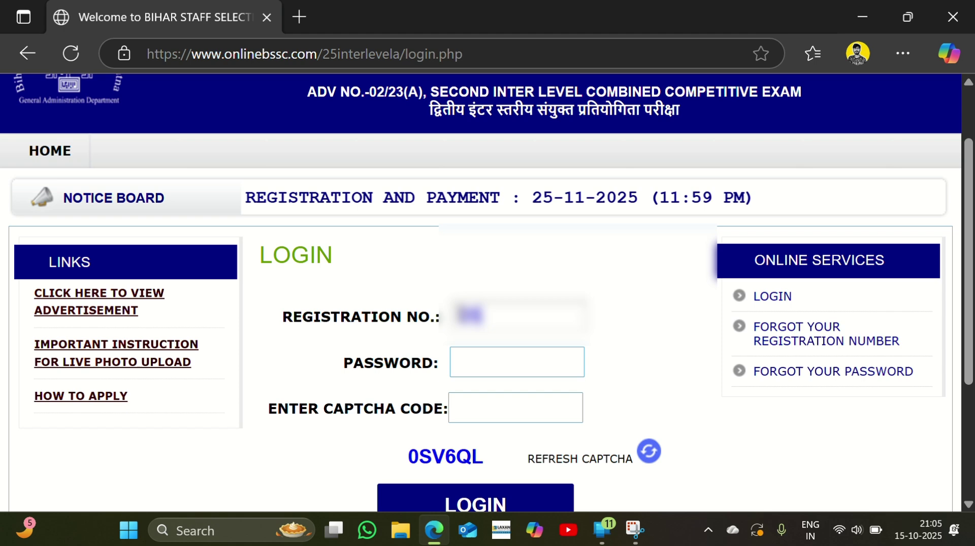
{"action": "type", "text": "2510"}
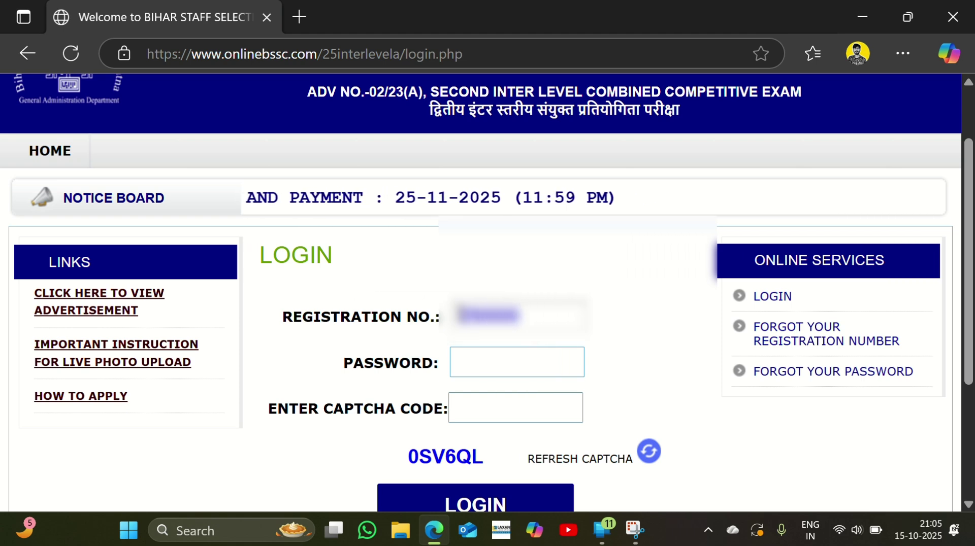
{"action": "type", "text": "12345"}
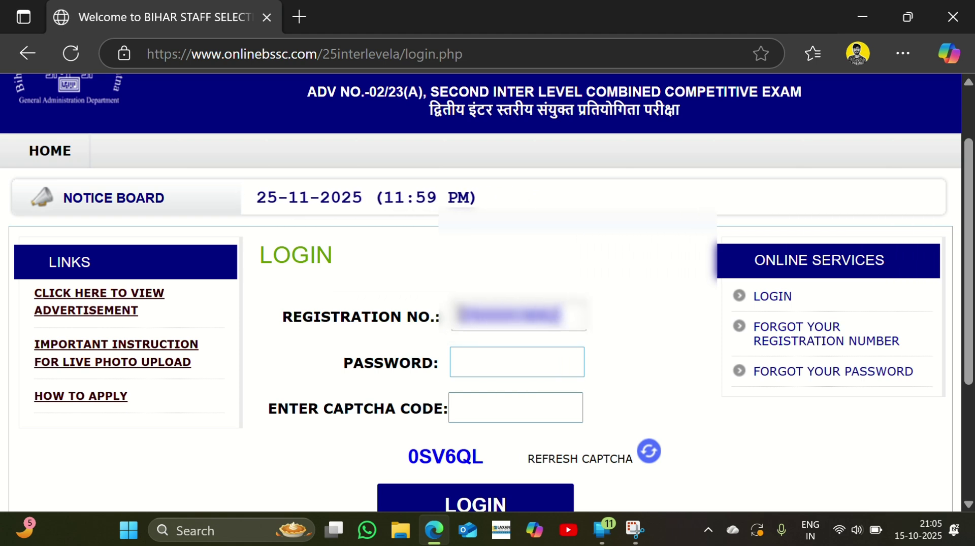
{"action": "type", "text": "N"}
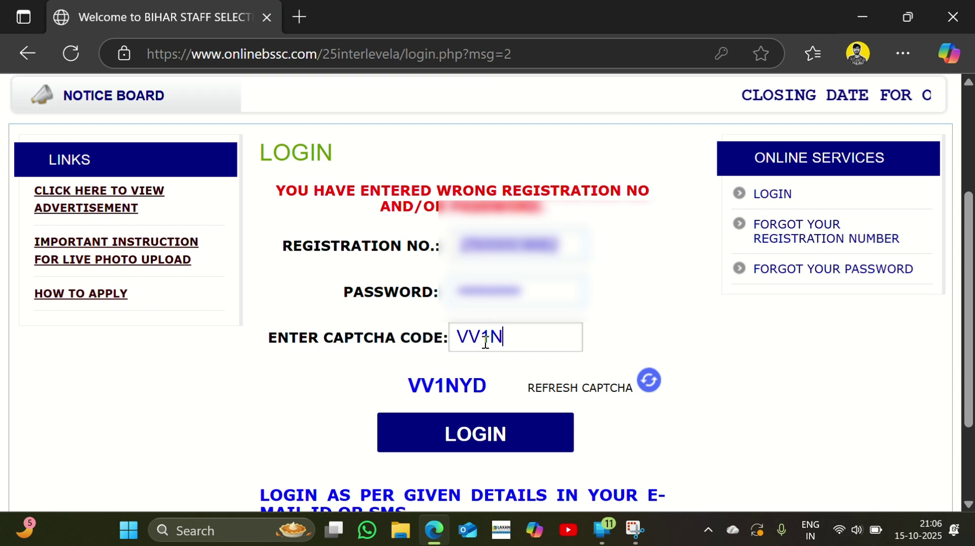
{"action": "type", "text": "YD"}
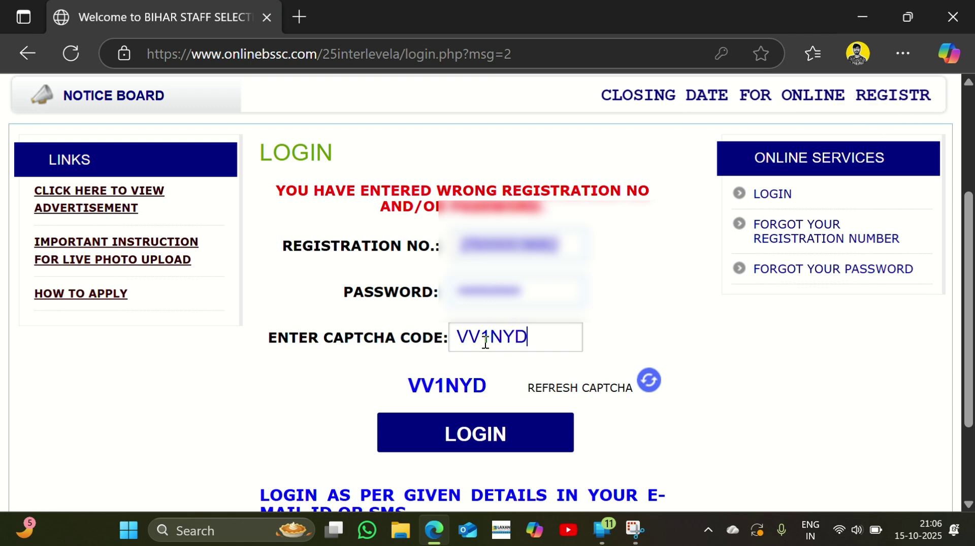
{"action": "left_click", "coordinate": [470, 445]}
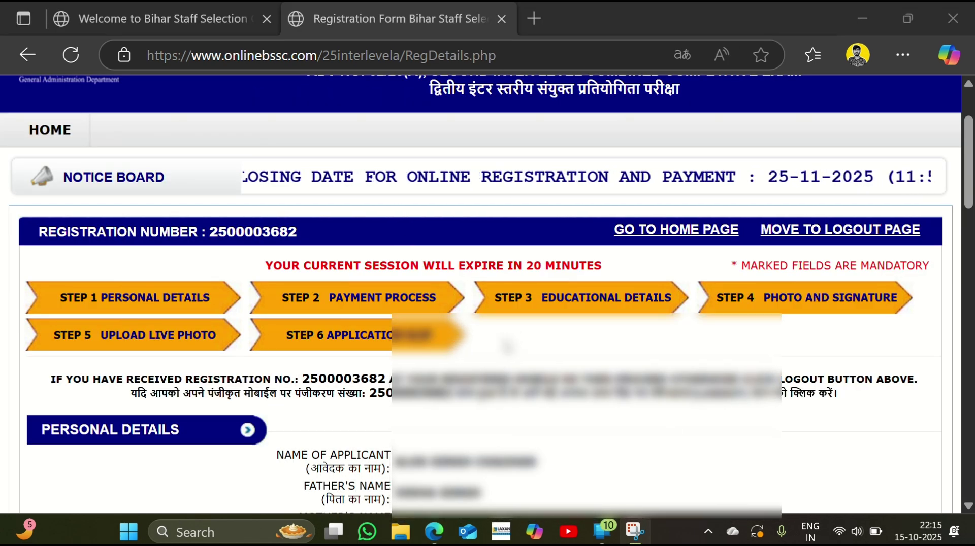
Choose INDIAN from the Nationality dropdown
{"action": "scroll", "coordinate": [506, 347], "scroll_direction": "down", "scroll_amount": 3}
{"action": "scroll", "coordinate": [403, 375], "scroll_direction": "down", "scroll_amount": 1}
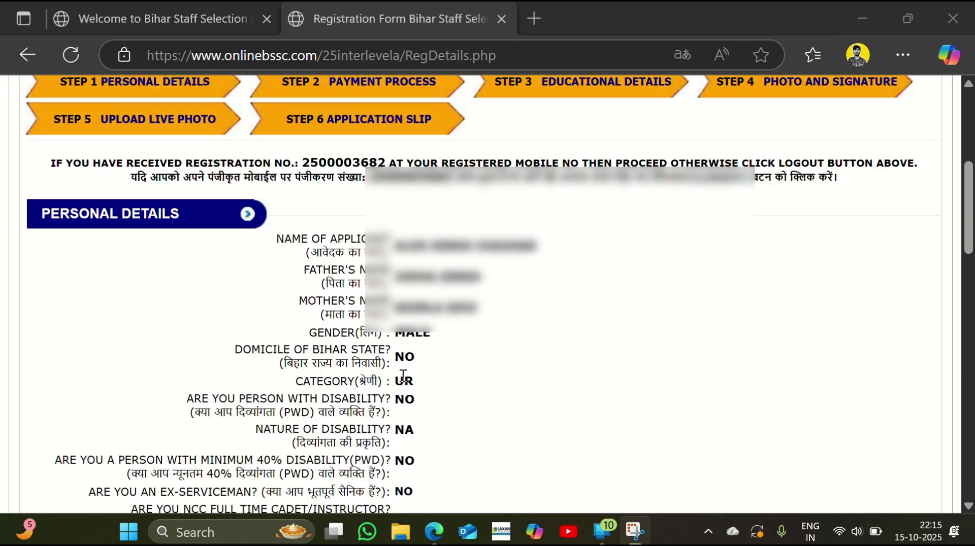
{"action": "scroll", "coordinate": [403, 376], "scroll_direction": "down", "scroll_amount": 10}
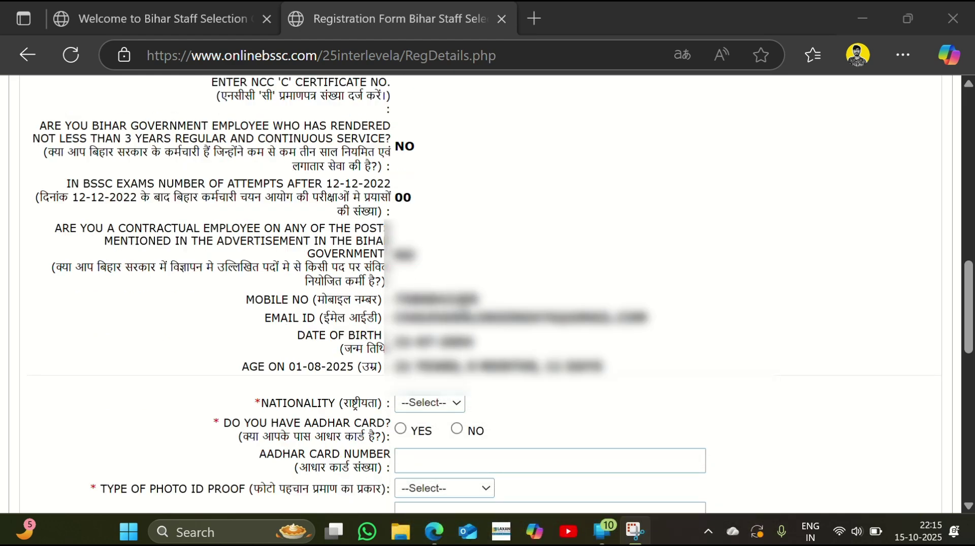
{"action": "scroll", "coordinate": [429, 305], "scroll_direction": "down", "scroll_amount": 2}
{"action": "left_click", "coordinate": [429, 297]}
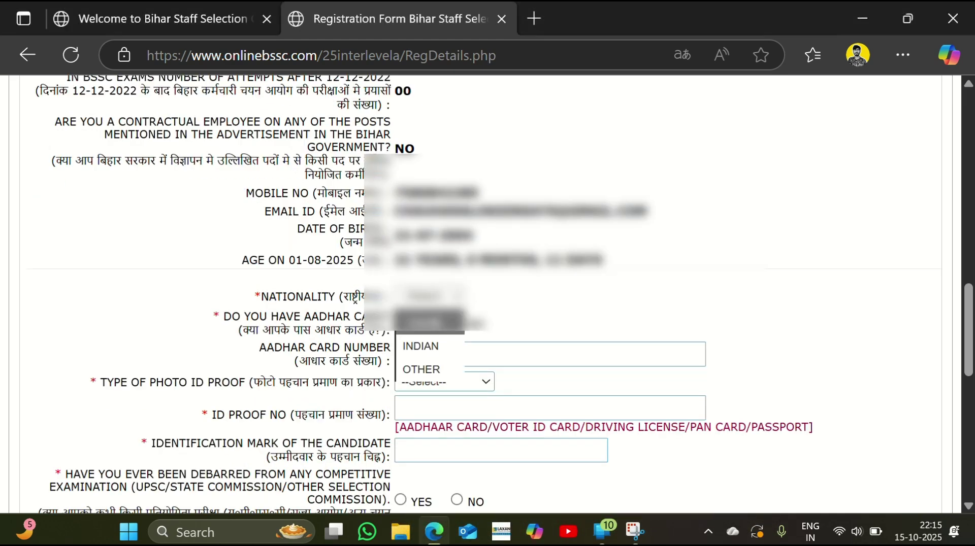
{"action": "left_click", "coordinate": [424, 347]}
{"action": "scroll", "coordinate": [424, 350], "scroll_direction": "down", "scroll_amount": 1}
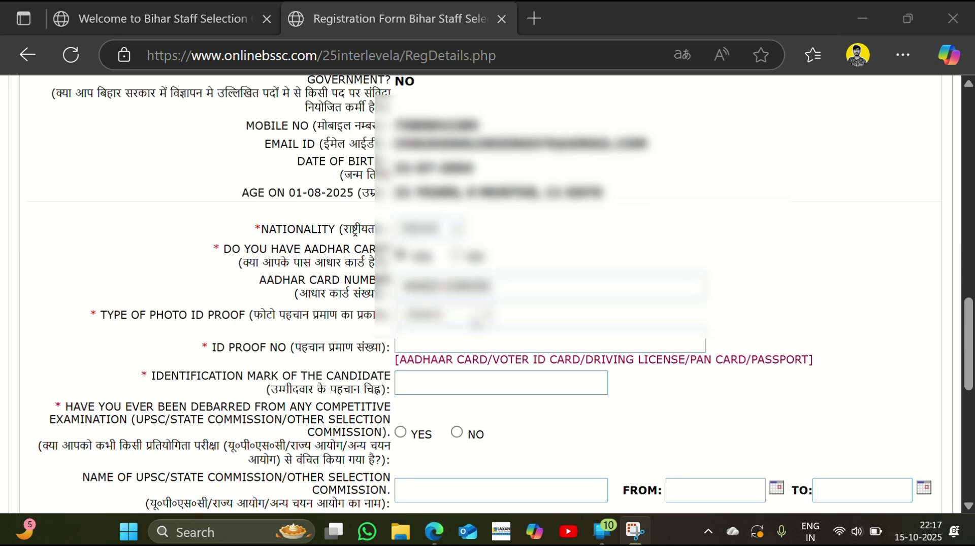
Choose Aadhaar Card as the photo ID proof and enter its ID number and identification mark
{"action": "left_click", "coordinate": [465, 317]}
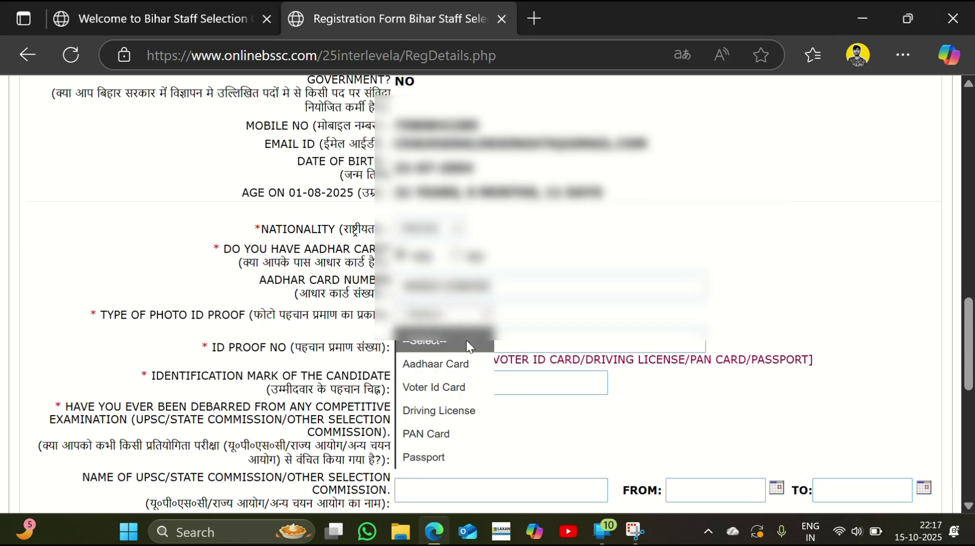
{"action": "left_click", "coordinate": [452, 366]}
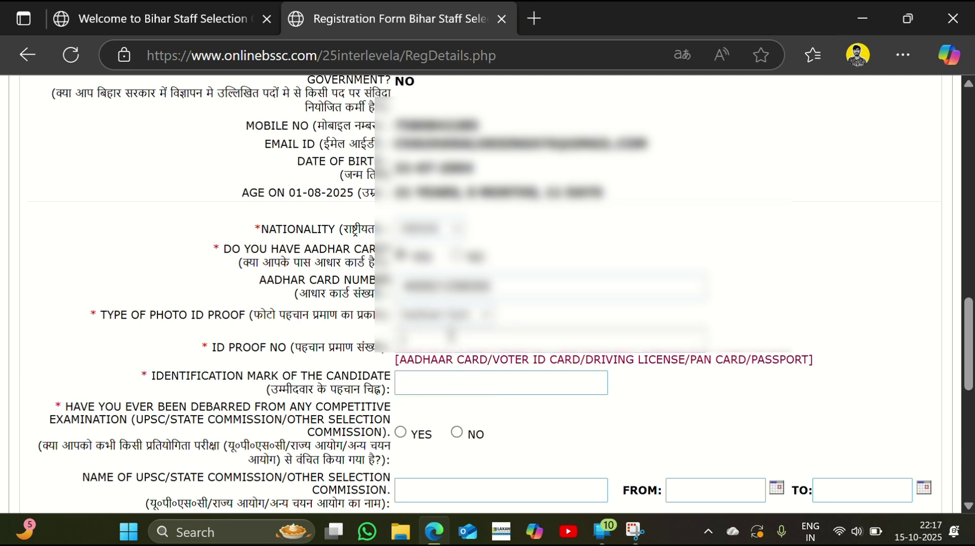
{"action": "left_click", "coordinate": [450, 335]}
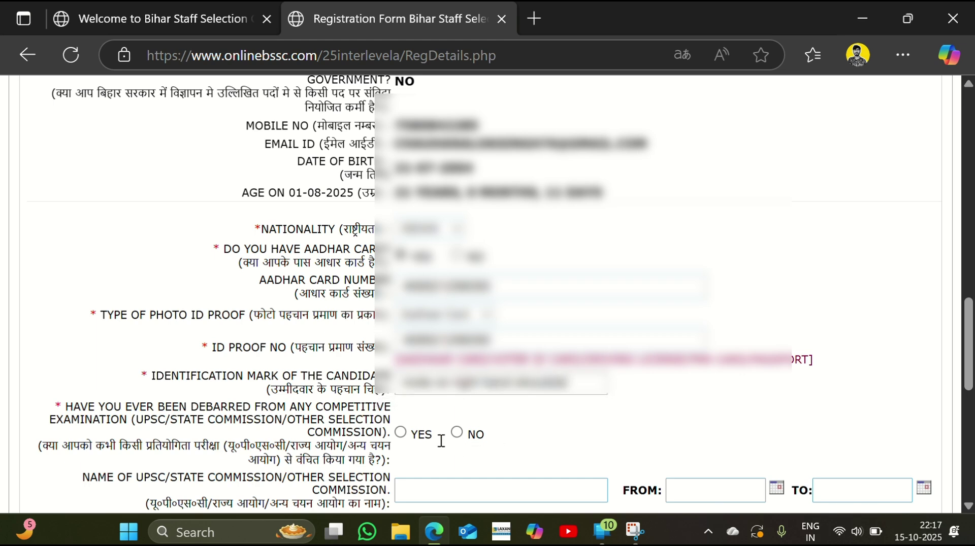
{"action": "scroll", "coordinate": [428, 436], "scroll_direction": "down", "scroll_amount": 3}
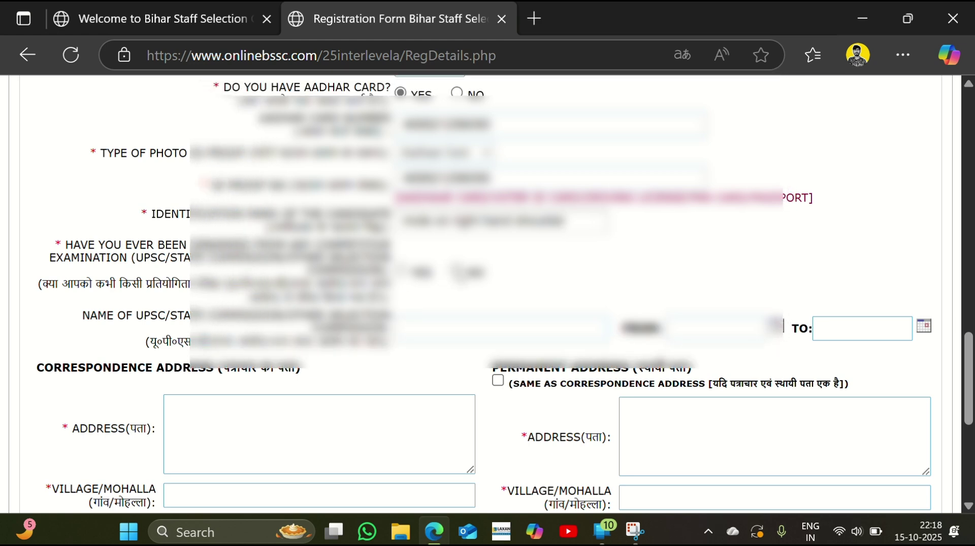
Autofill the correspondence address, copy it to the permanent address, and submit the form
{"action": "scroll", "coordinate": [487, 294], "scroll_direction": "down", "scroll_amount": 5}
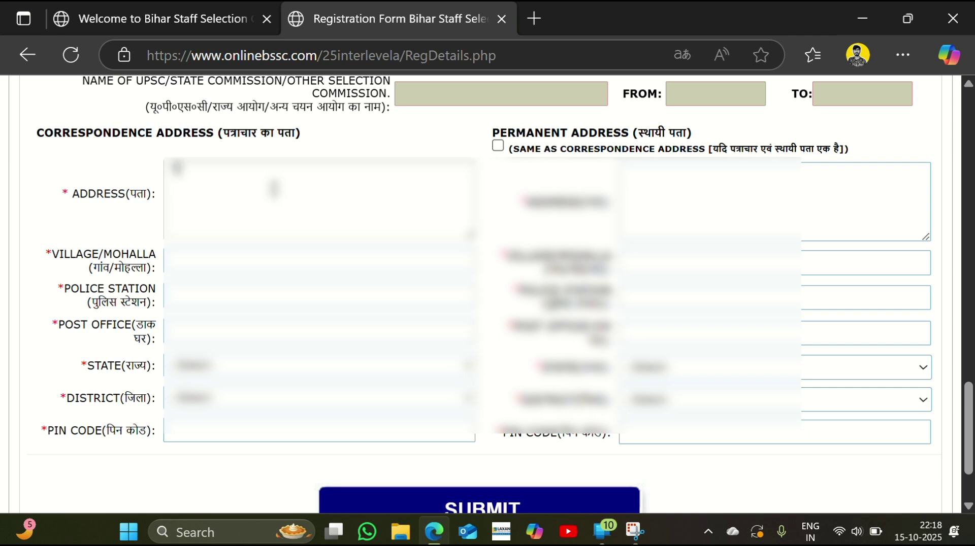
{"action": "left_click", "coordinate": [246, 433]}
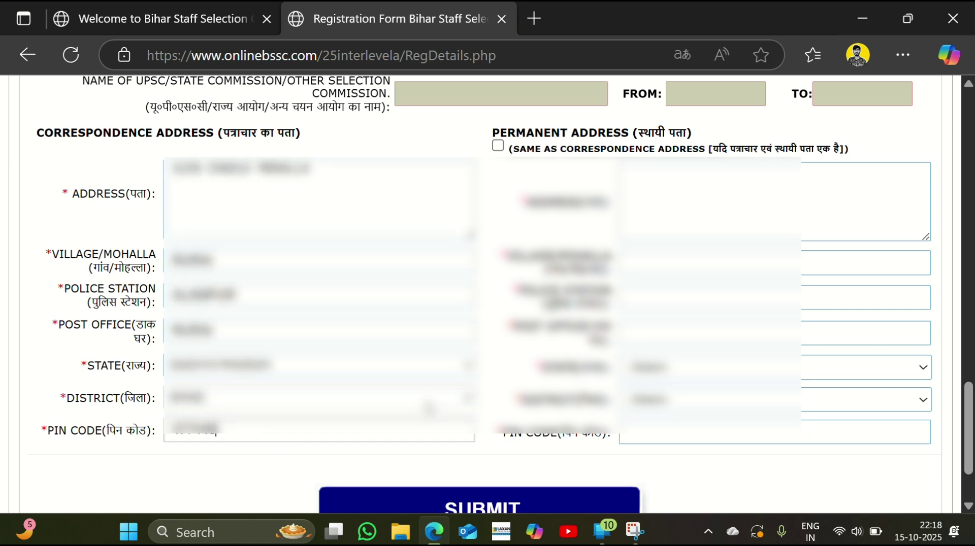
{"action": "left_click", "coordinate": [499, 146]}
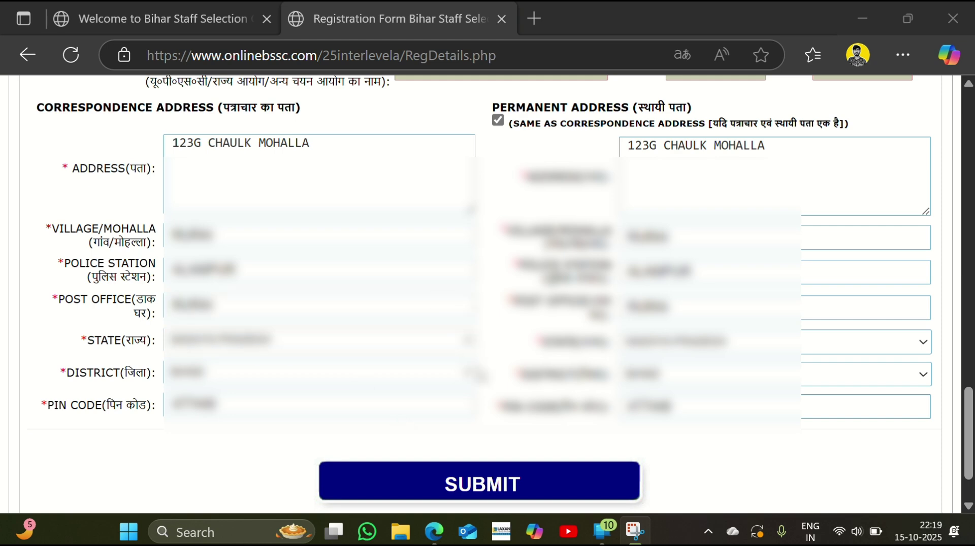
{"action": "left_click", "coordinate": [514, 482]}
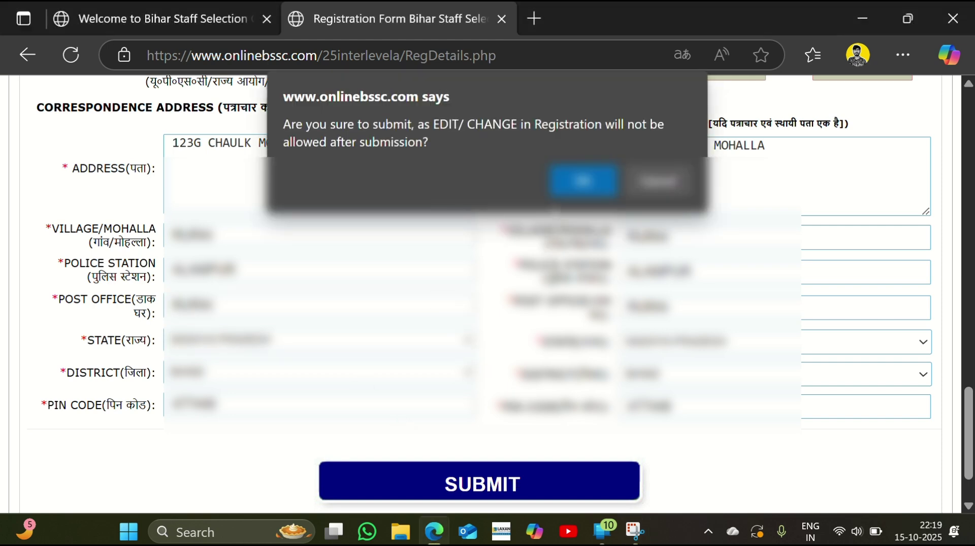
Confirm the submission and proceed to payment from the saved details summary
{"action": "left_click", "coordinate": [576, 180]}
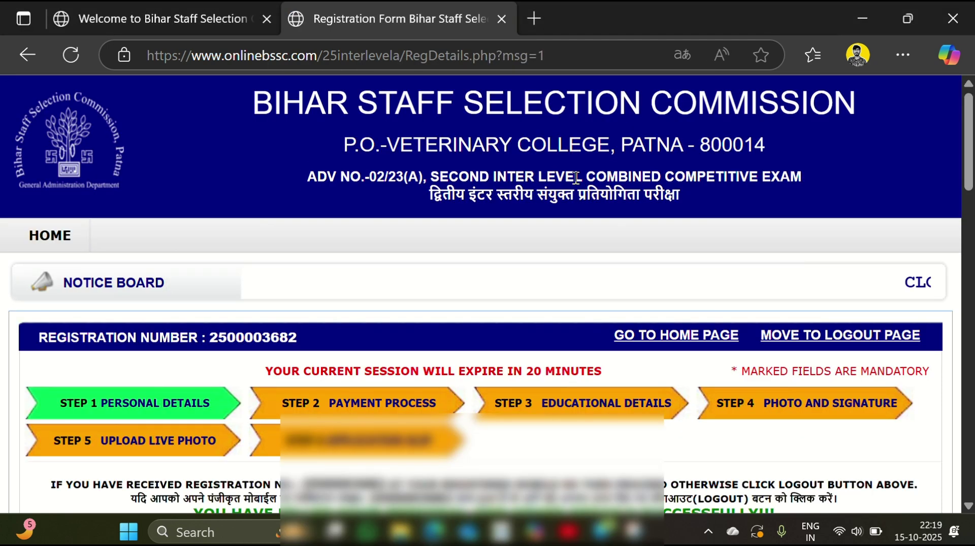
{"action": "scroll", "coordinate": [576, 180], "scroll_direction": "down", "scroll_amount": 3}
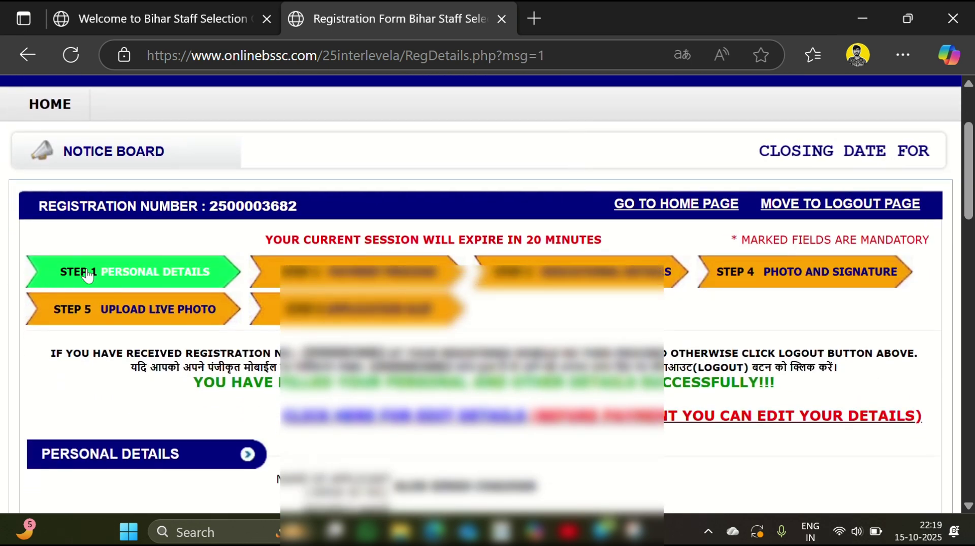
{"action": "scroll", "coordinate": [87, 275], "scroll_direction": "down", "scroll_amount": 4}
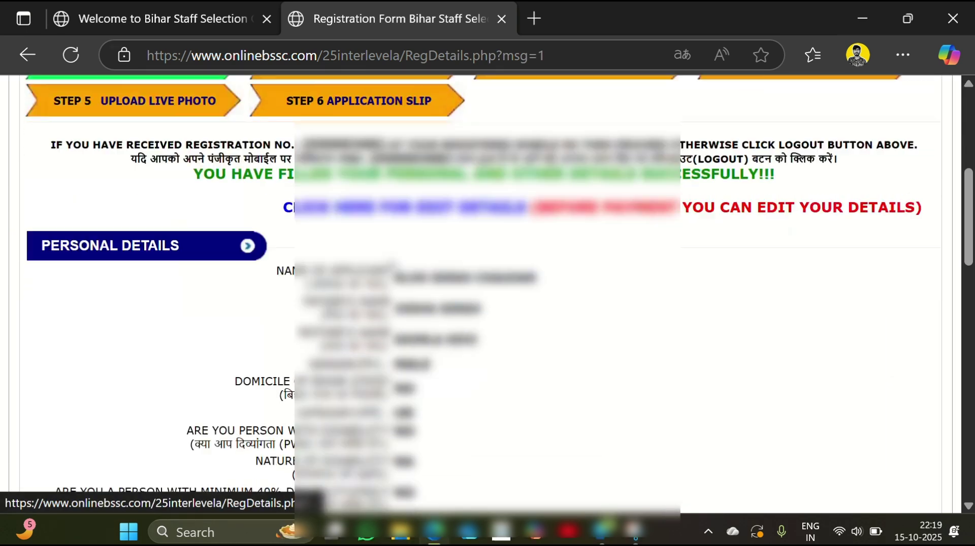
{"action": "scroll", "coordinate": [394, 267], "scroll_direction": "down", "scroll_amount": 20}
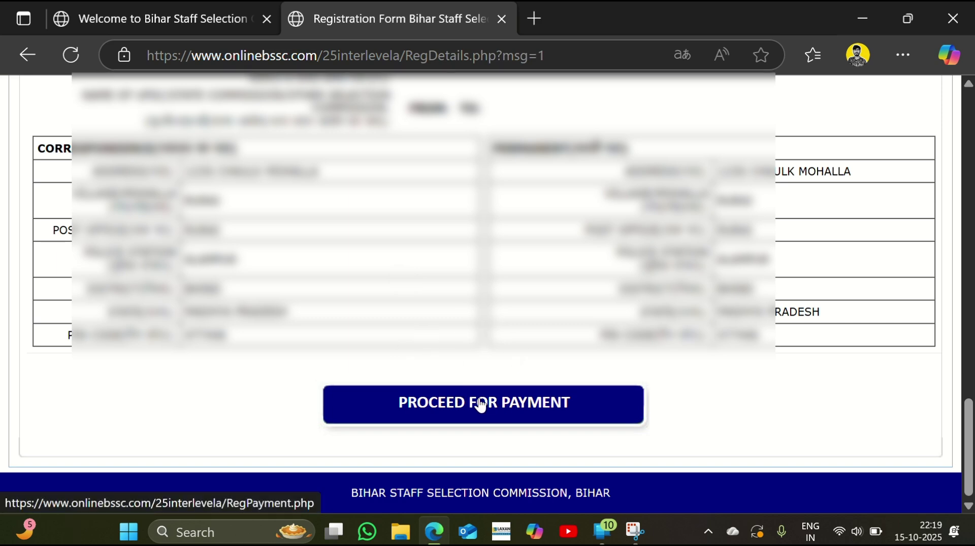
{"action": "left_click", "coordinate": [481, 405]}
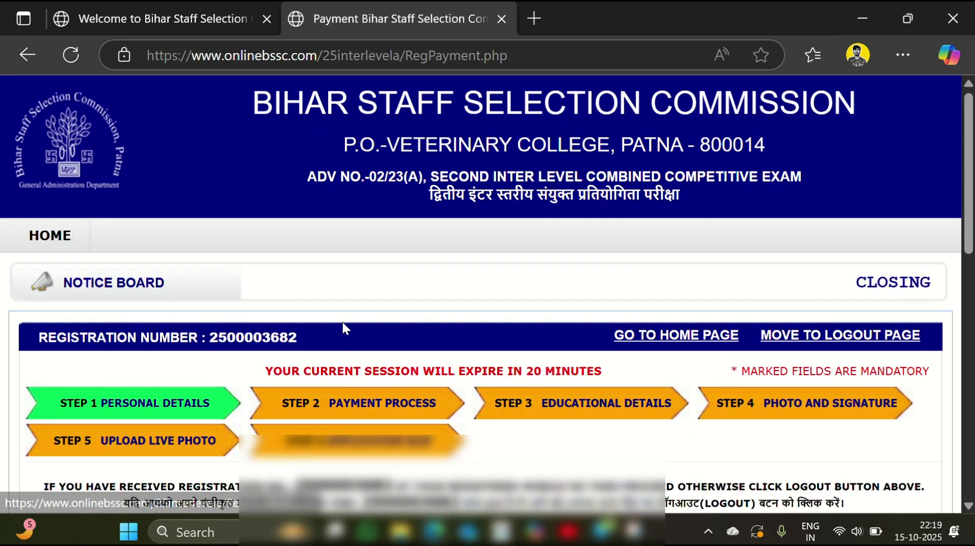
Select SBI as the payment bank and confirm the online fee payment
{"action": "scroll", "coordinate": [342, 324], "scroll_direction": "down", "scroll_amount": 15}
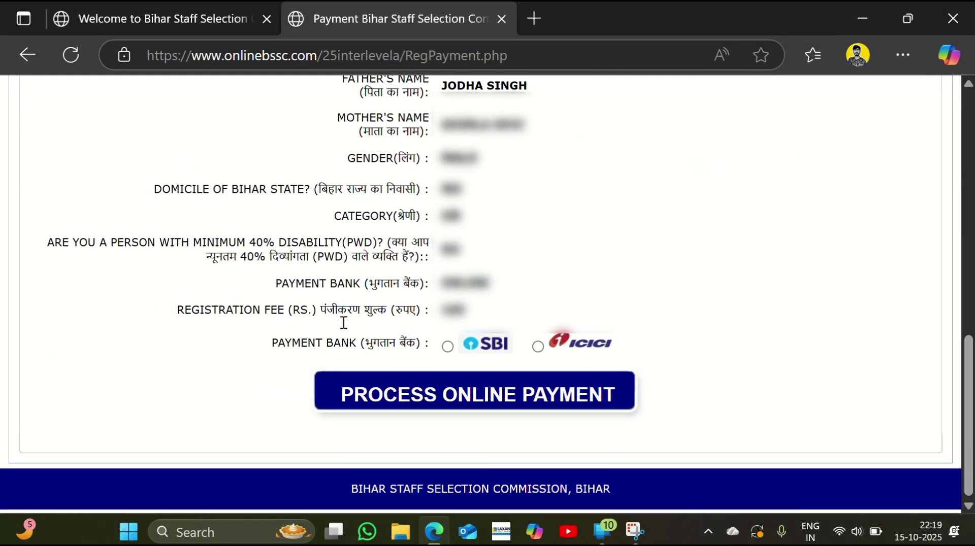
{"action": "left_click", "coordinate": [448, 351]}
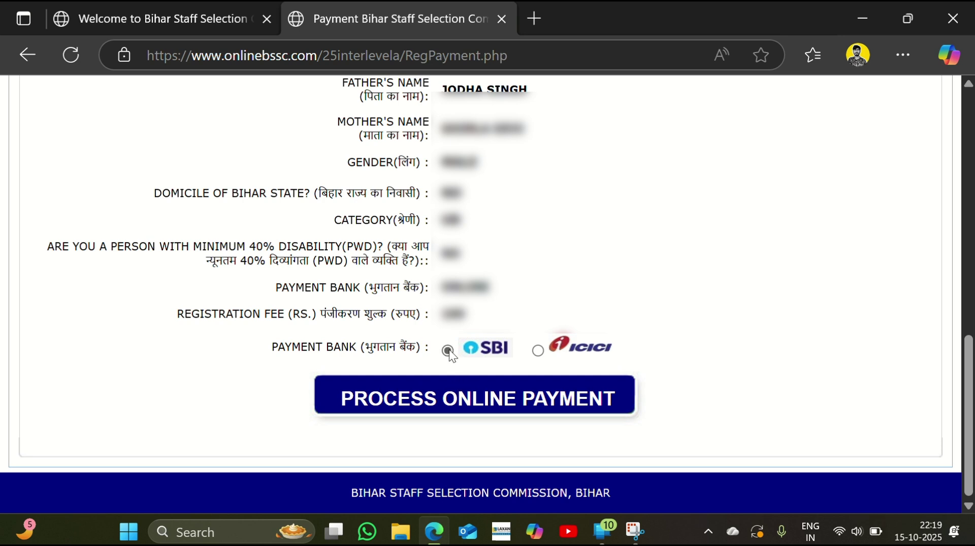
{"action": "left_click", "coordinate": [454, 400]}
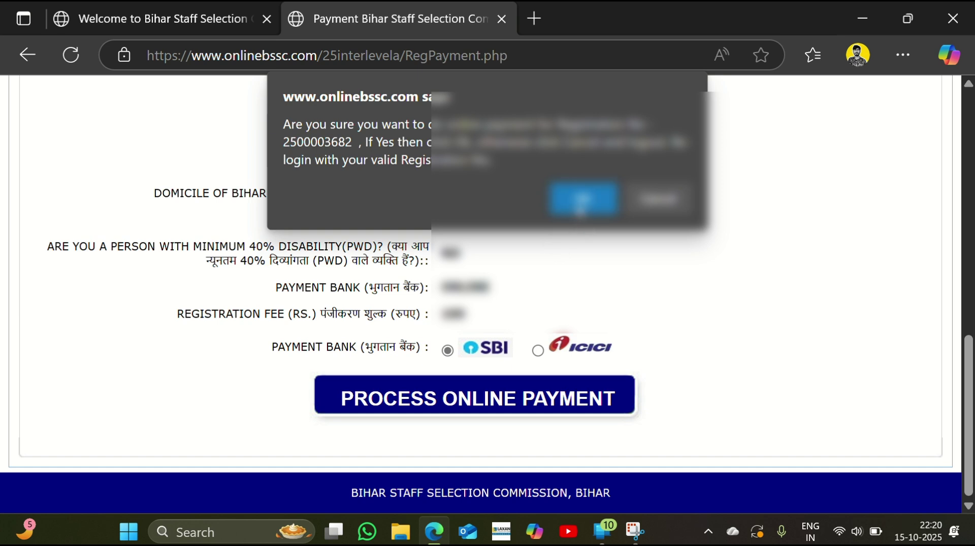
{"action": "left_click", "coordinate": [581, 205]}
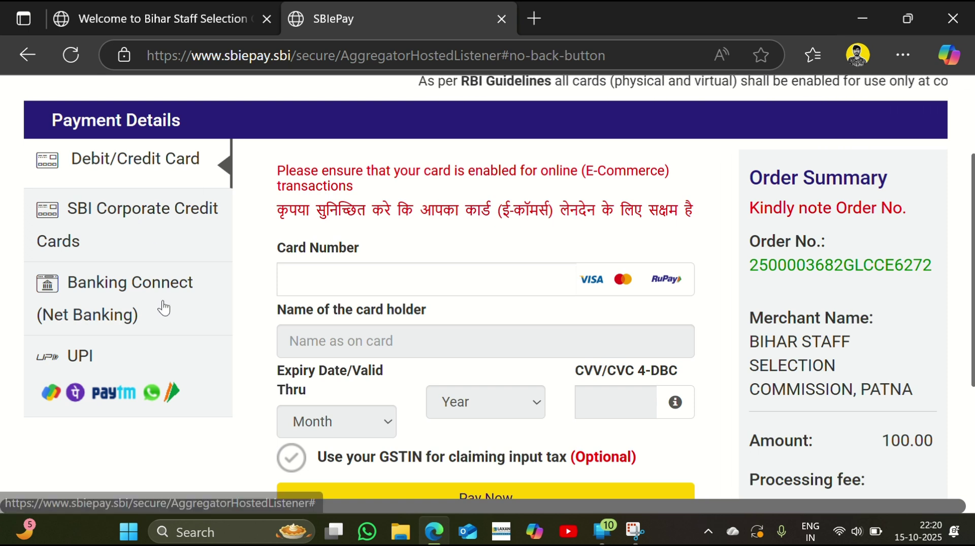
Pay the 100.00 fee on SBIePay by UPI QR code
{"action": "left_click", "coordinate": [121, 357]}
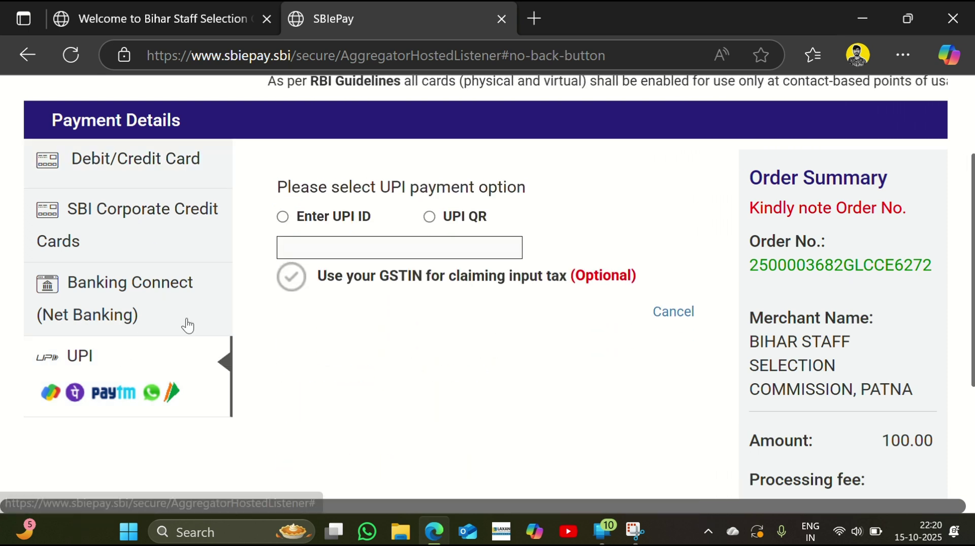
{"action": "left_click", "coordinate": [430, 217]}
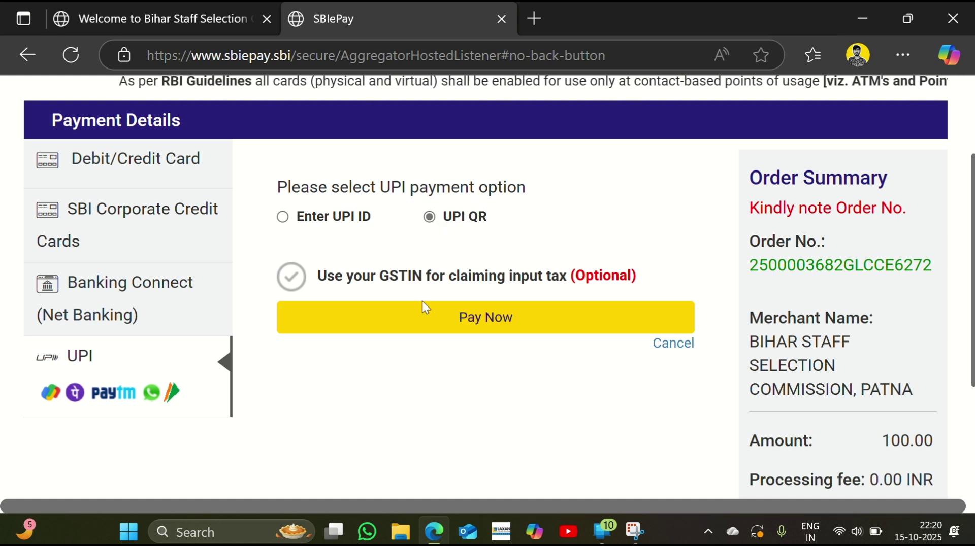
{"action": "left_click", "coordinate": [422, 318]}
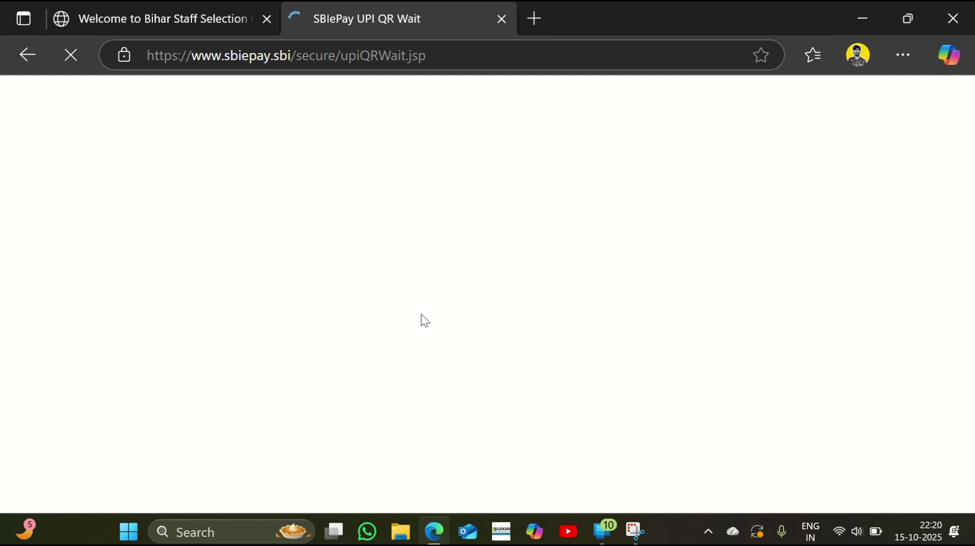
{"action": "scroll", "coordinate": [420, 312], "scroll_direction": "down", "scroll_amount": 5}
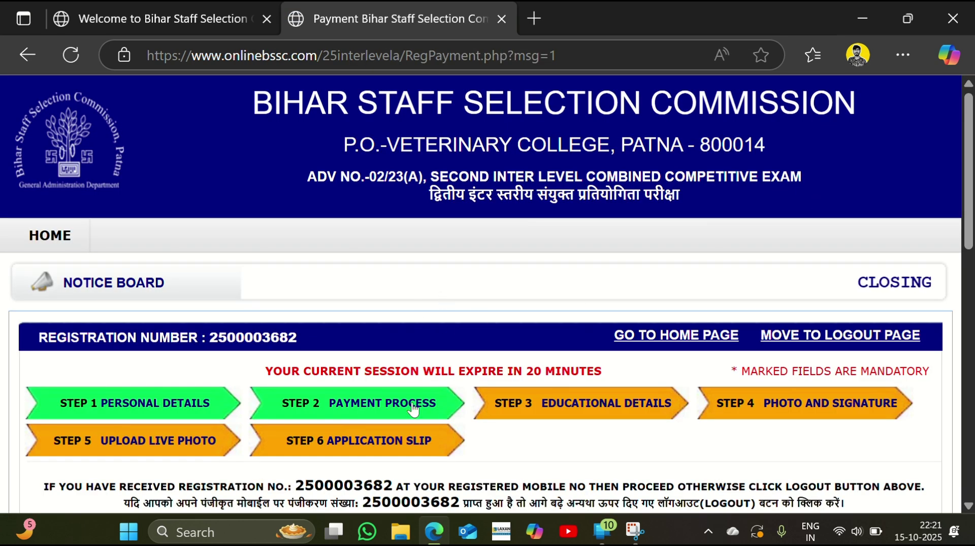
Open the printable payment slip from the completed payment page
{"action": "scroll", "coordinate": [436, 401], "scroll_direction": "down", "scroll_amount": 2}
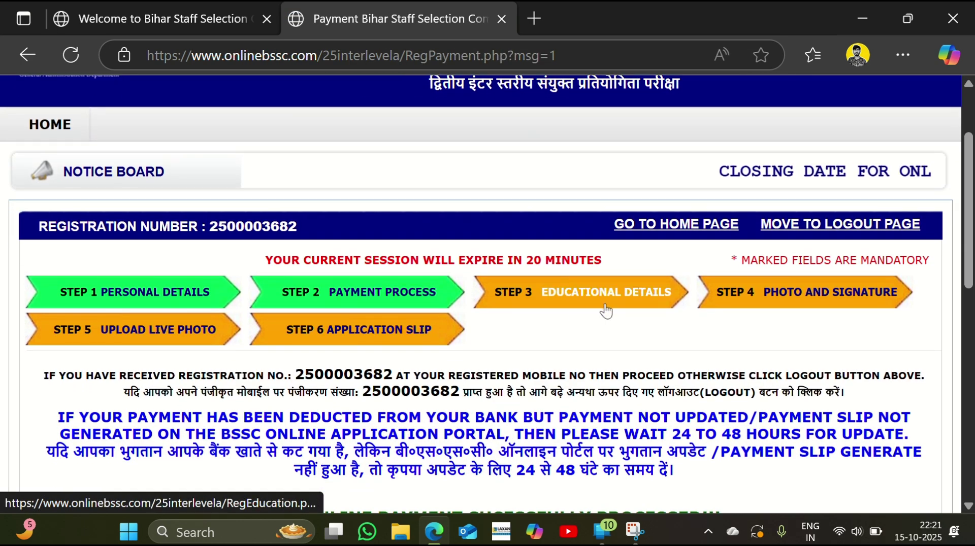
{"action": "scroll", "coordinate": [604, 309], "scroll_direction": "down", "scroll_amount": 7}
{"action": "scroll", "coordinate": [603, 309], "scroll_direction": "down", "scroll_amount": 3}
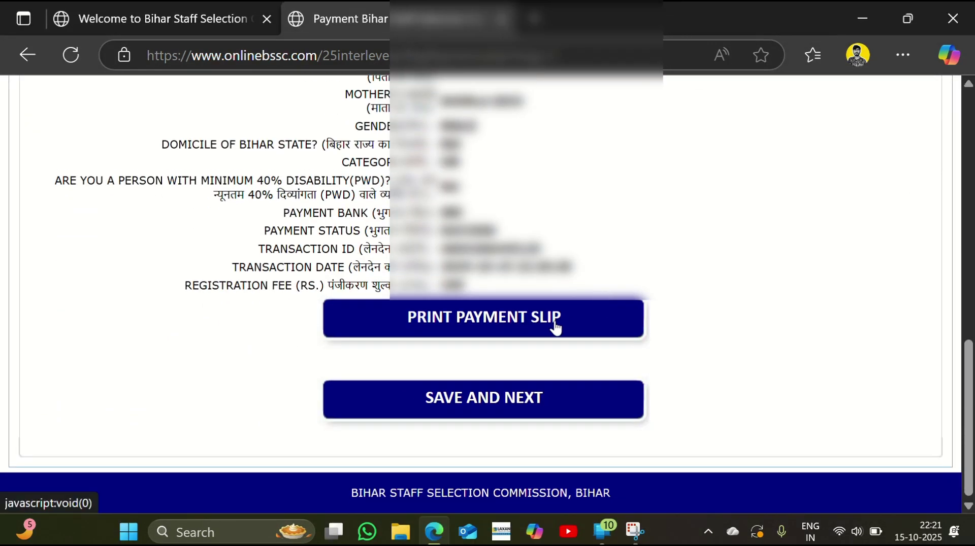
{"action": "left_click", "coordinate": [515, 325]}
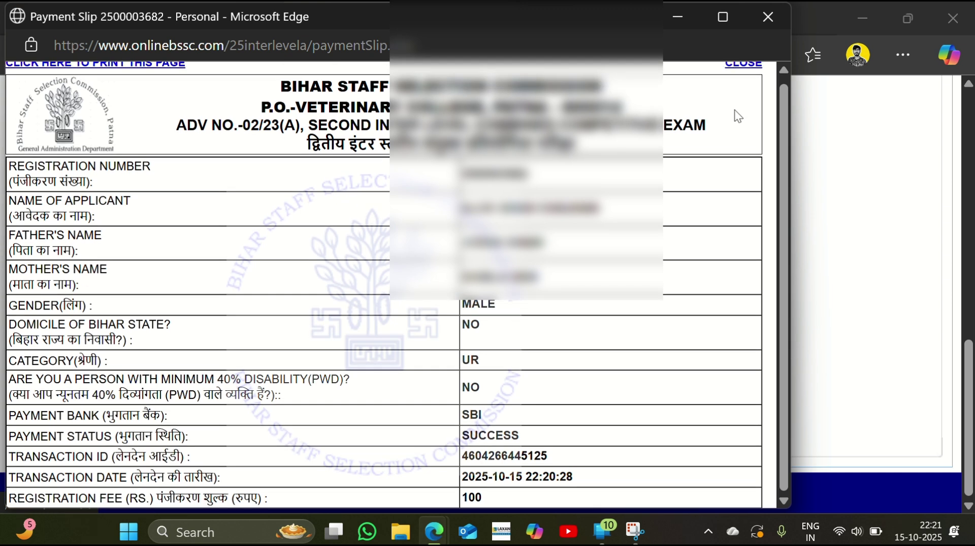
Save the payment slip as 'bihar exam' and continue to the Educational Details form
{"action": "right_click", "coordinate": [548, 172]}
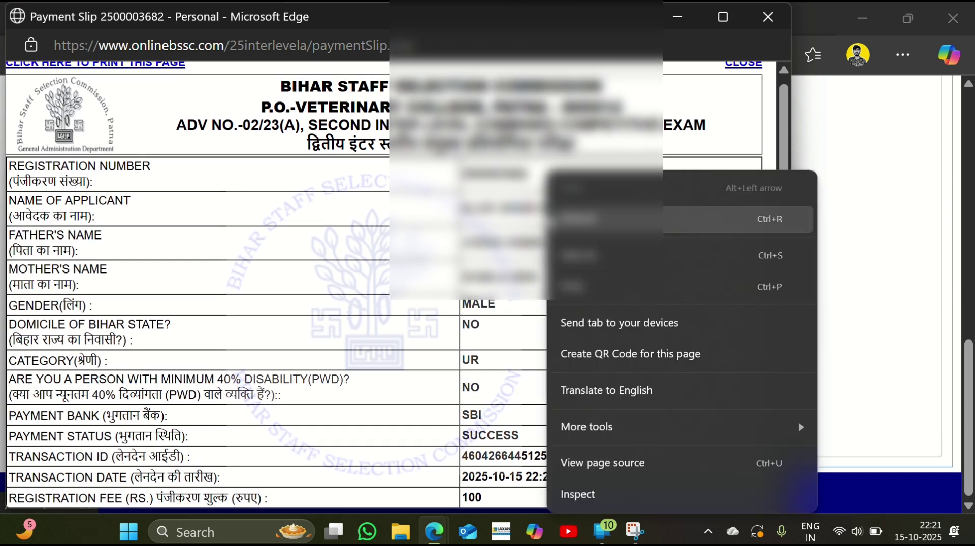
{"action": "left_click", "coordinate": [646, 268]}
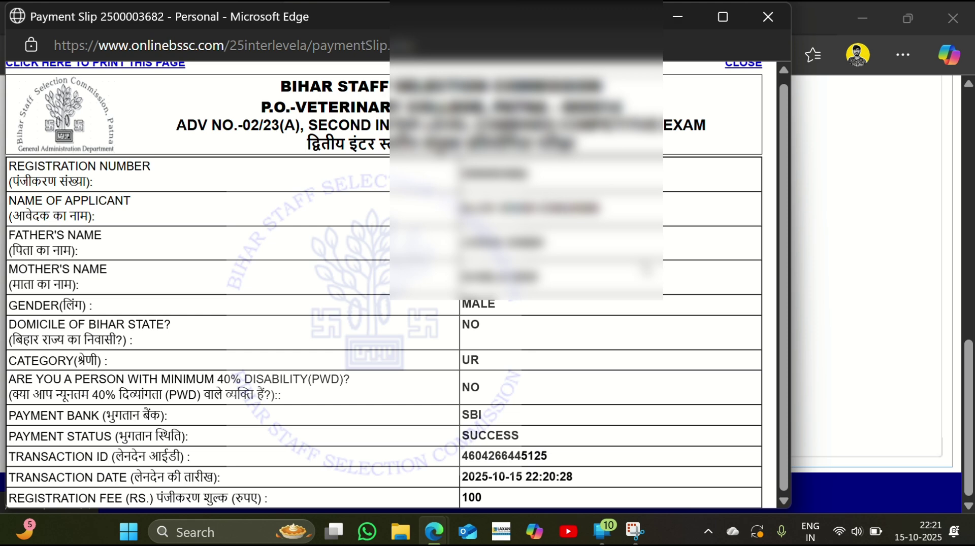
{"action": "key", "text": "BackSpace"}
{"action": "type", "text": "bihar exam"}
{"action": "key", "text": "Return"}
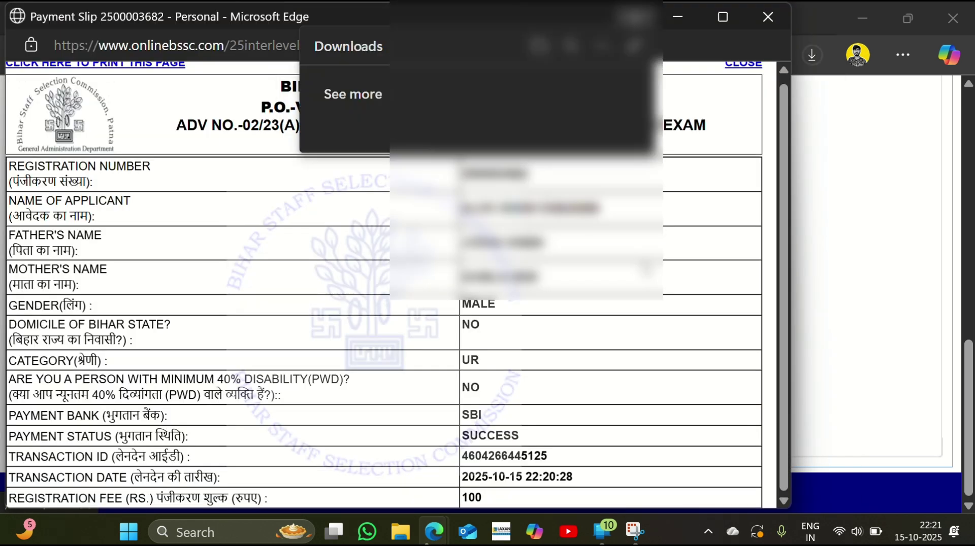
{"action": "left_click", "coordinate": [833, 176]}
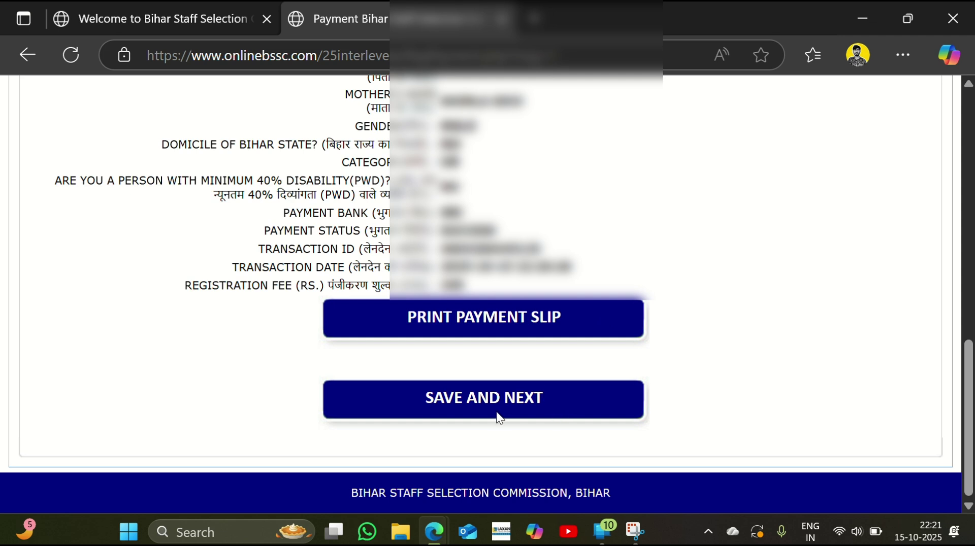
{"action": "left_click", "coordinate": [483, 408]}
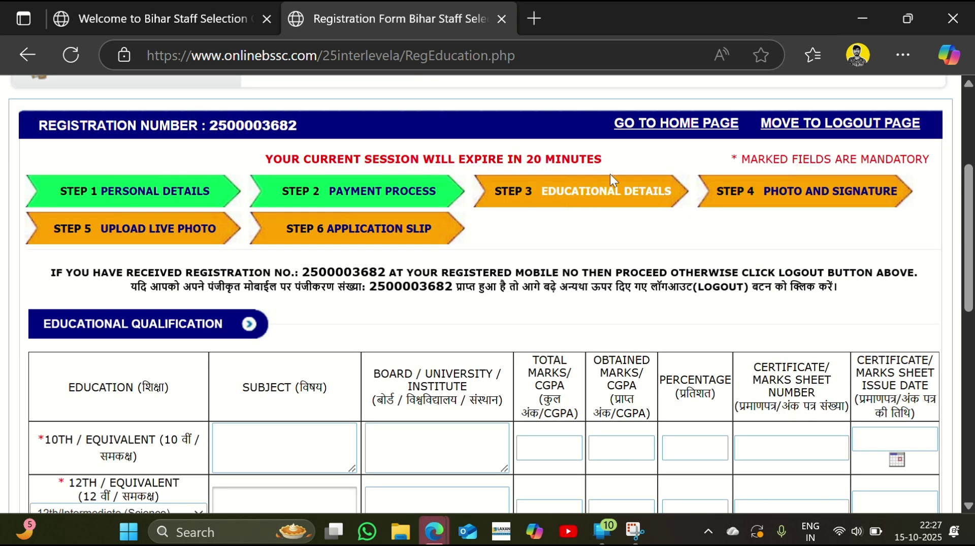
Enter 10th subjects 'math,science' and board 'board of secondary education madhyapradesh'
{"action": "scroll", "coordinate": [540, 208], "scroll_direction": "down", "scroll_amount": 3}
{"action": "left_click", "coordinate": [243, 250]}
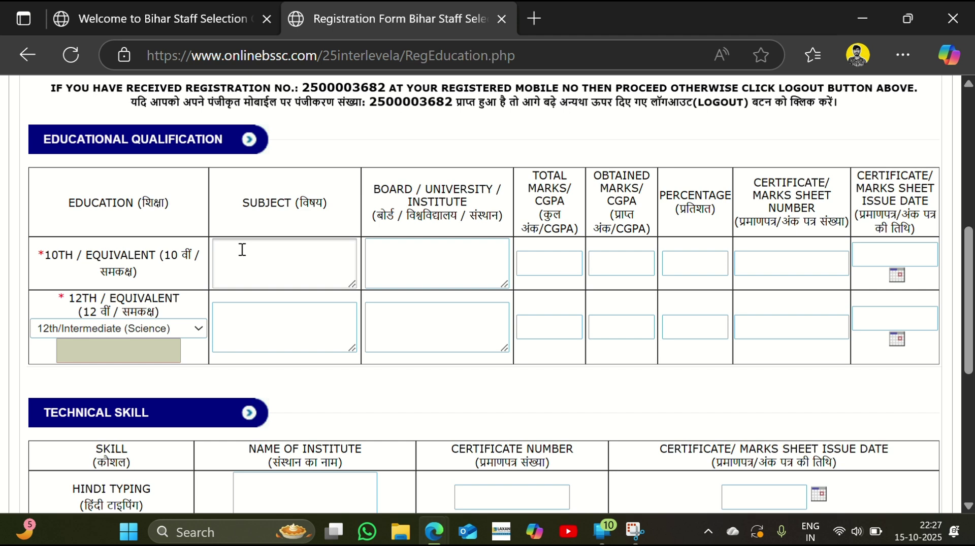
{"action": "type", "text": "math,science,"}
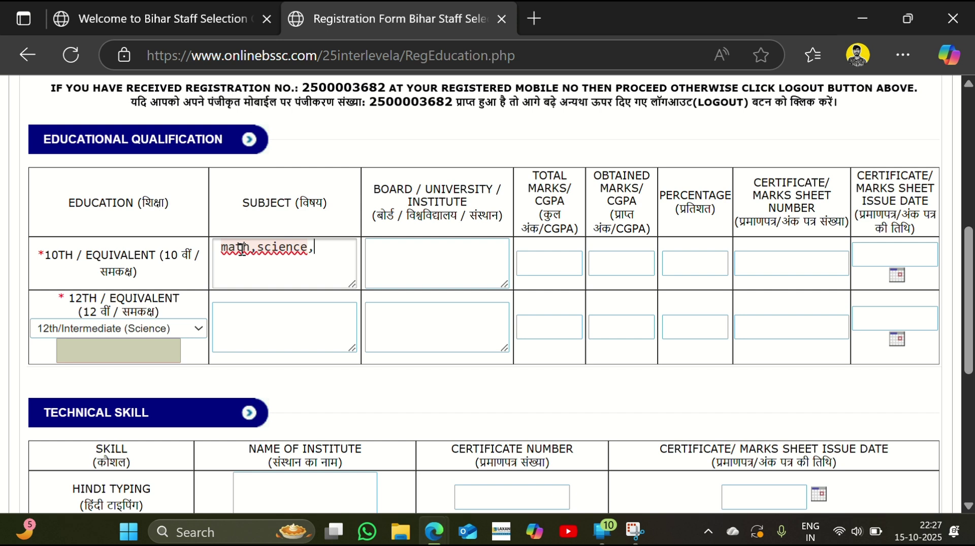
{"action": "left_click", "coordinate": [390, 268]}
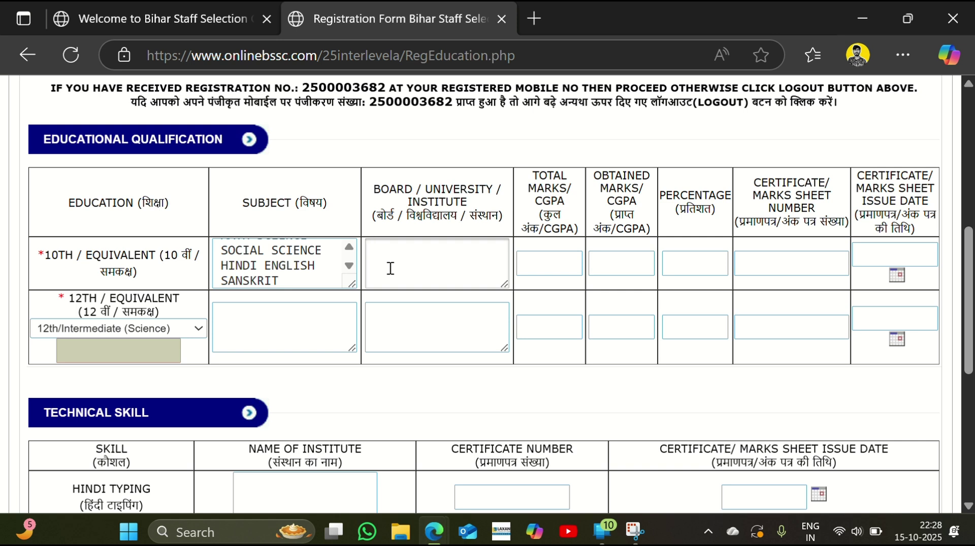
{"action": "type", "text": "board of secondary education madhyapradesh"}
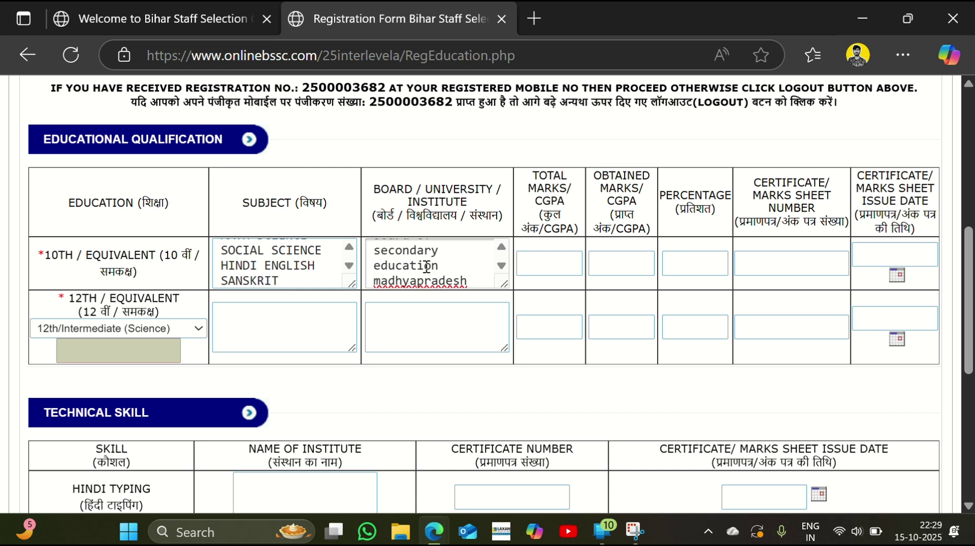
{"action": "left_click", "coordinate": [502, 247]}
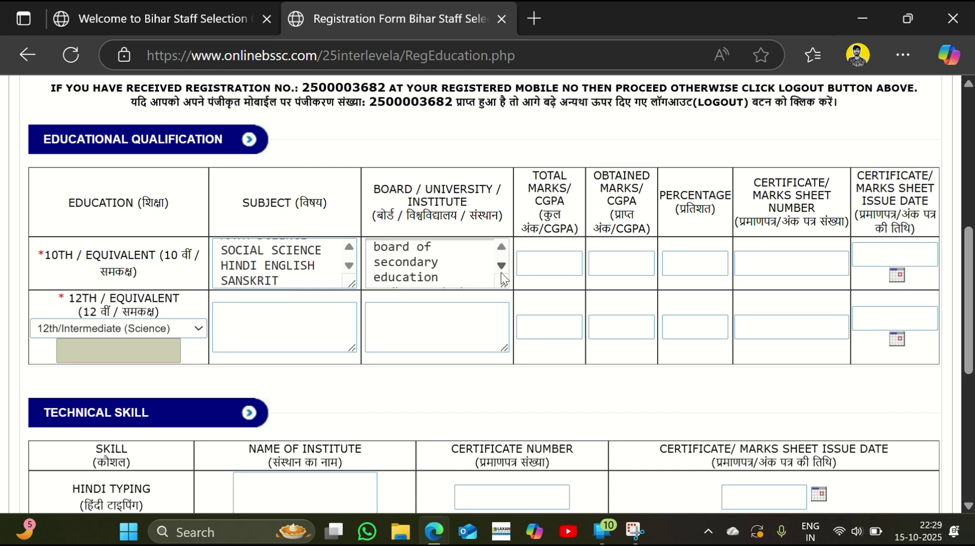
{"action": "left_click", "coordinate": [501, 267]}
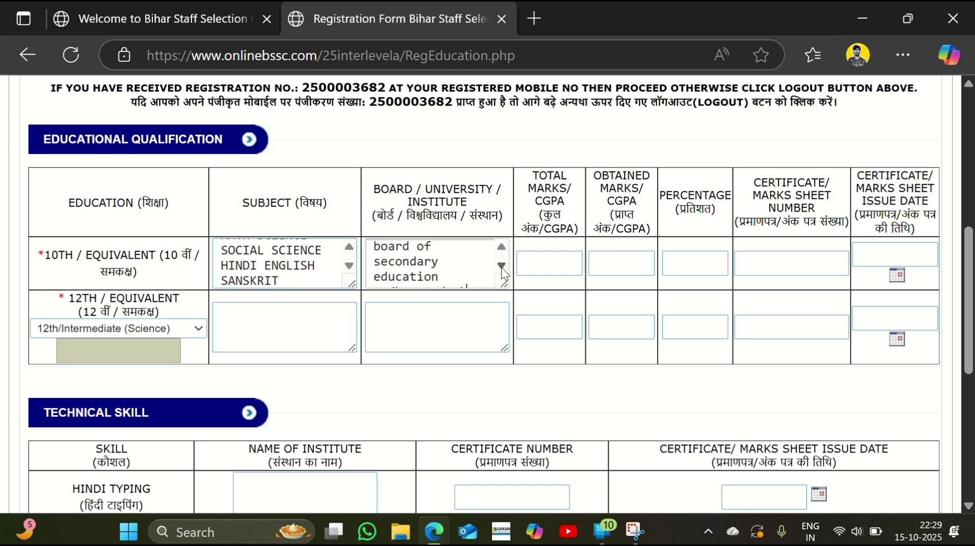
Enter 10th total marks 400 and obtained 380 (95.00%), plus the certificate number
{"action": "left_click", "coordinate": [549, 262]}
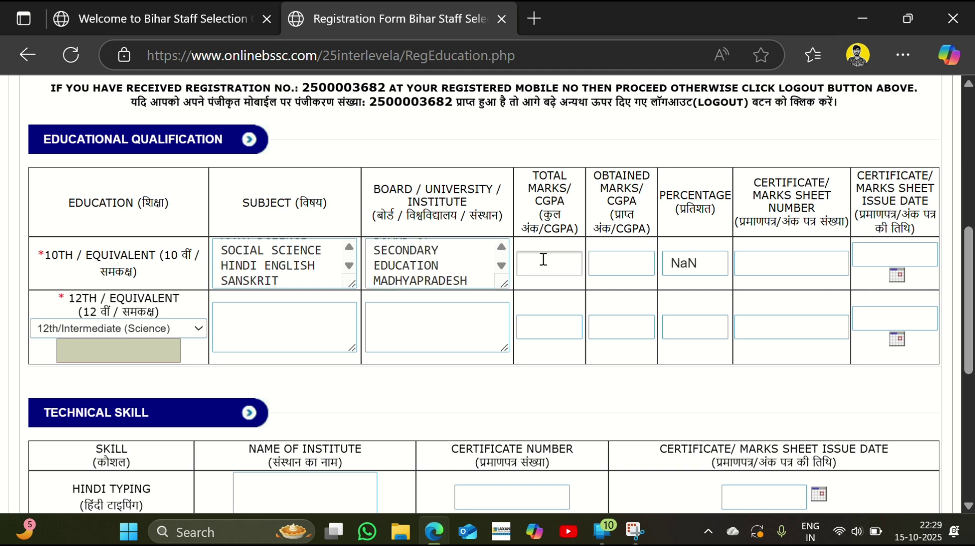
{"action": "type", "text": "400"}
{"action": "left_click", "coordinate": [620, 264]}
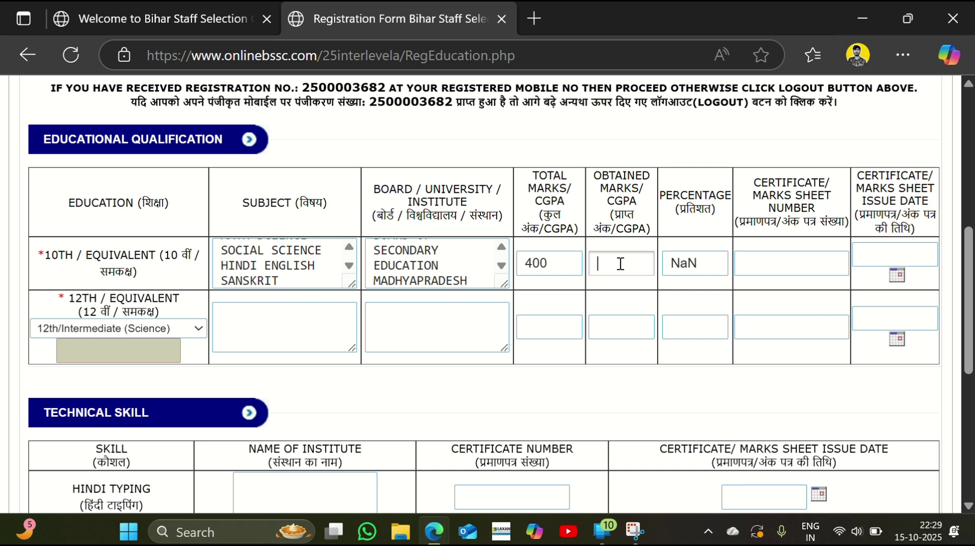
{"action": "type", "text": "380"}
{"action": "left_click", "coordinate": [707, 263]}
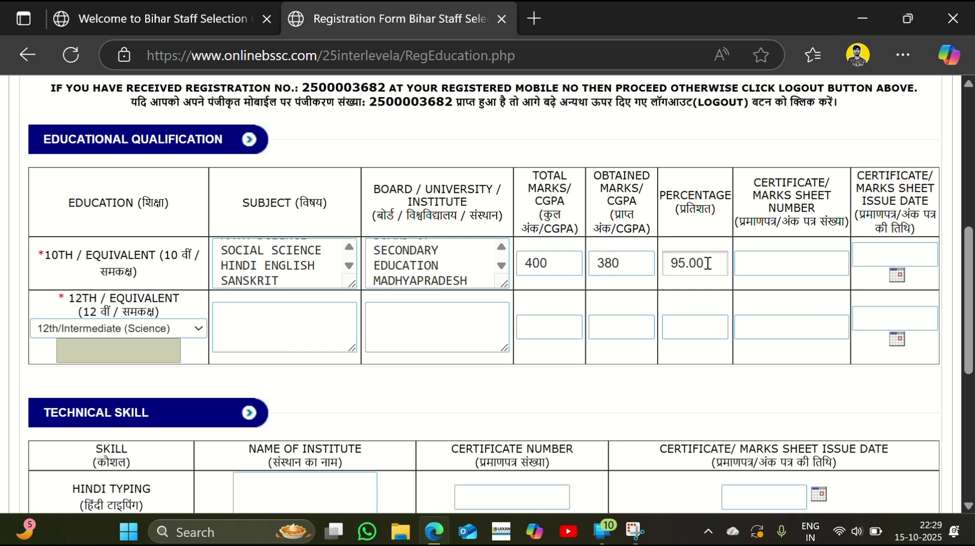
{"action": "left_click", "coordinate": [741, 263]}
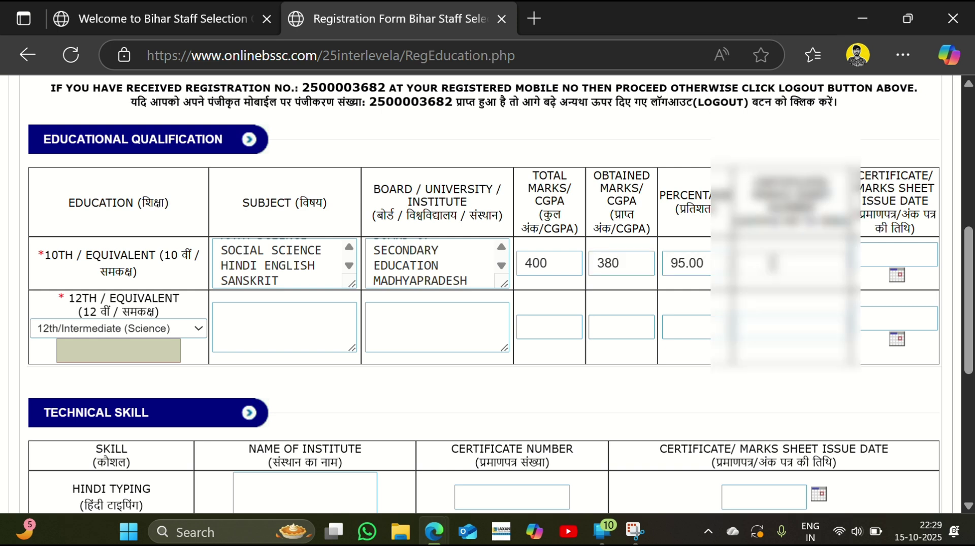
{"action": "type", "text": "123"}
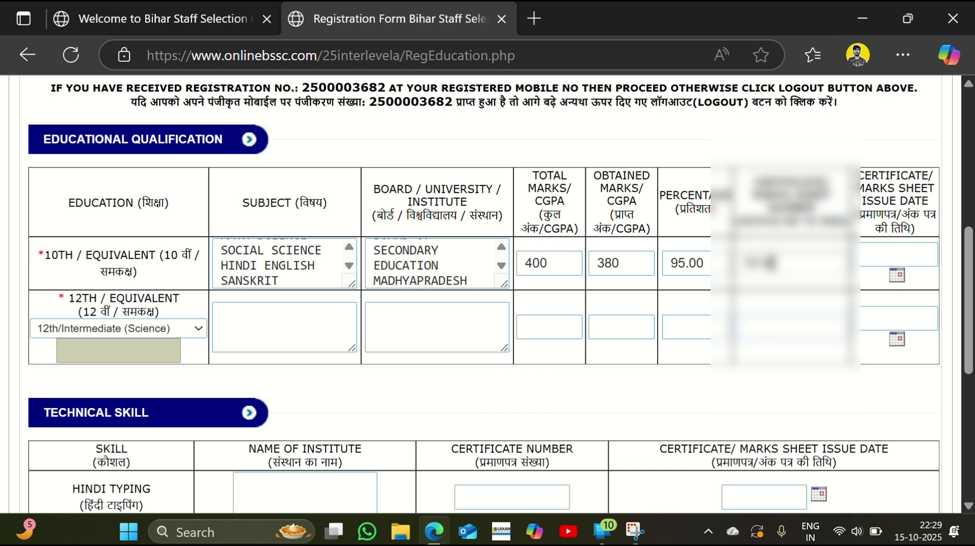
{"action": "type", "text": "456"}
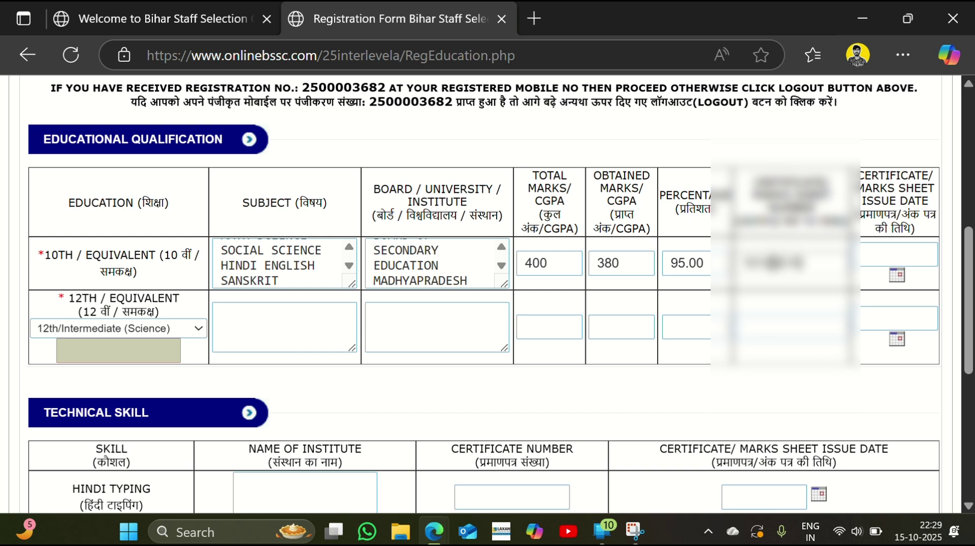
{"action": "type", "text": "78"}
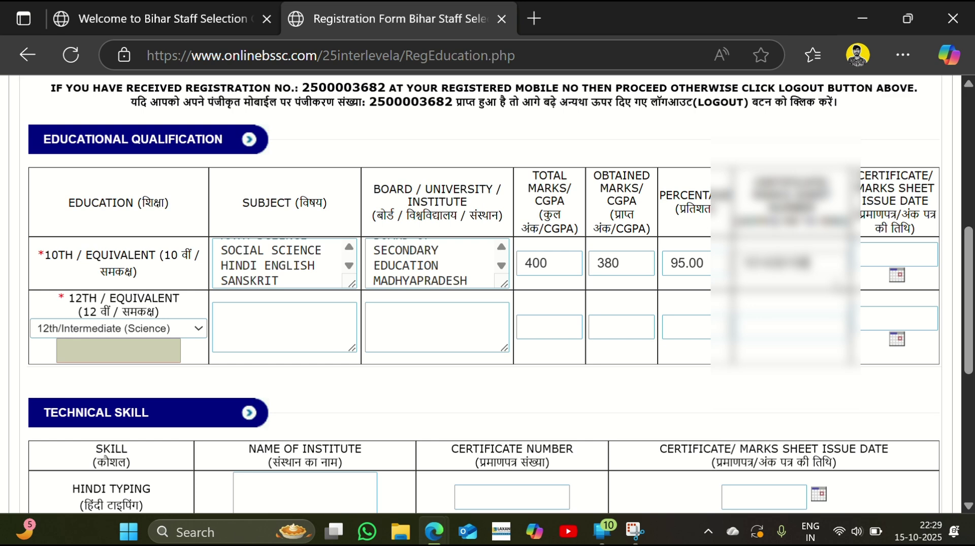
Set the 10th certificate issue date to a day in July 2020
{"action": "left_click", "coordinate": [897, 275]}
{"action": "scroll", "coordinate": [903, 267], "scroll_direction": "right", "scroll_amount": 3}
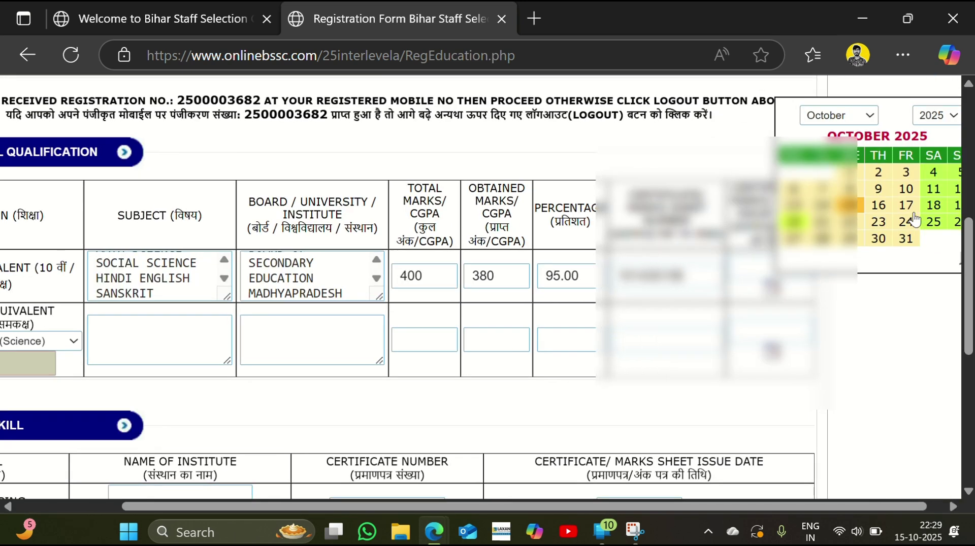
{"action": "scroll", "coordinate": [914, 220], "scroll_direction": "right", "scroll_amount": 1}
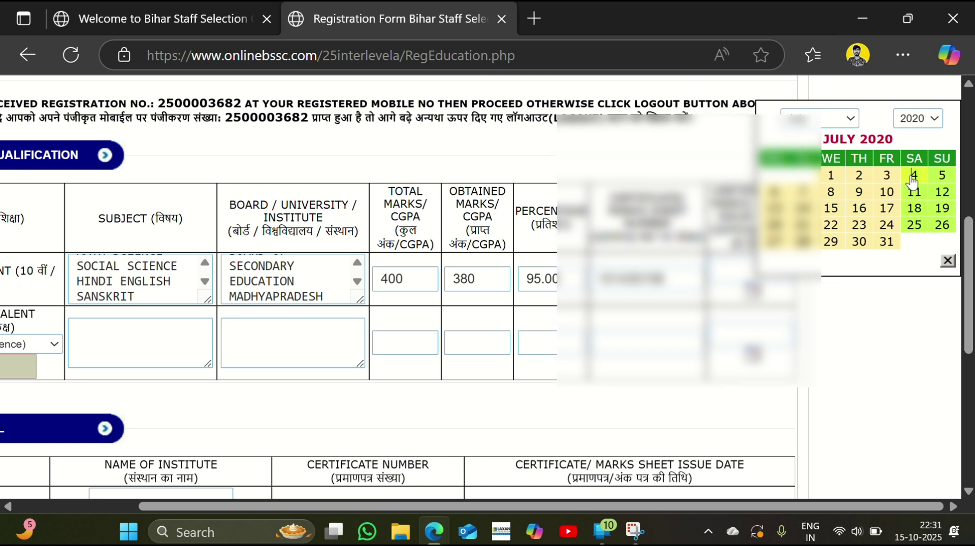
{"action": "left_click", "coordinate": [913, 176]}
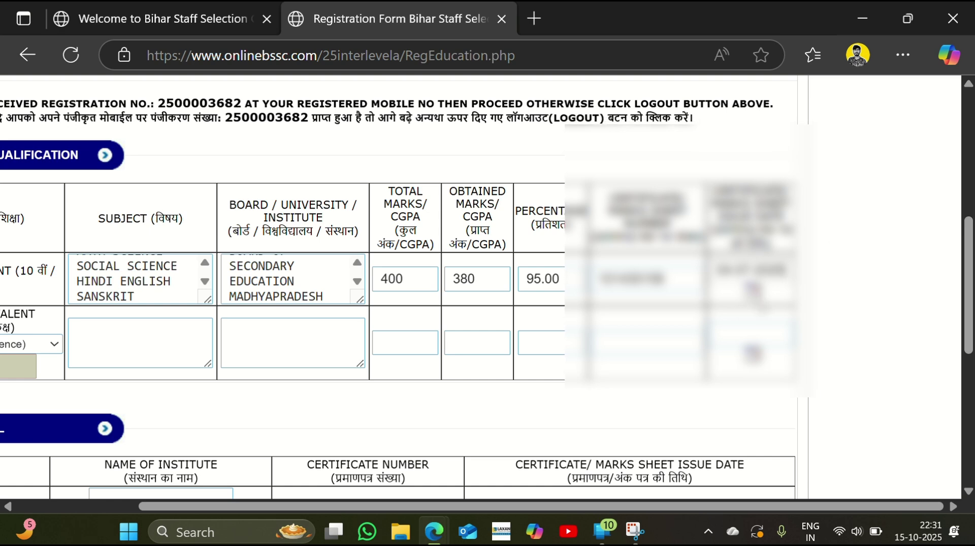
{"action": "scroll", "coordinate": [467, 301], "scroll_direction": "left", "scroll_amount": 3}
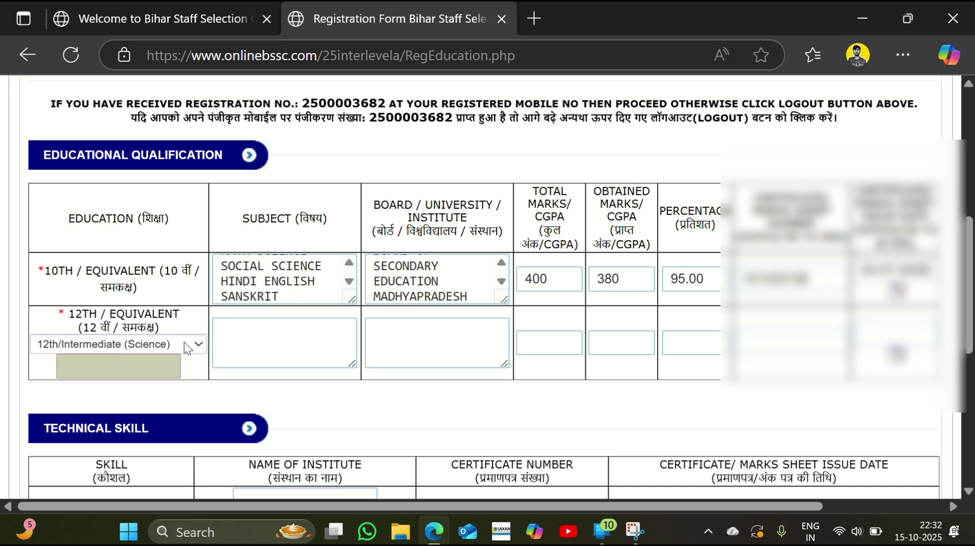
Enter the 12th subjects (Mathematics, Physics, Chemistry, Hindi, English) and the Bhopal board name
{"action": "left_click", "coordinate": [273, 338]}
{"action": "left_click", "coordinate": [273, 337]}
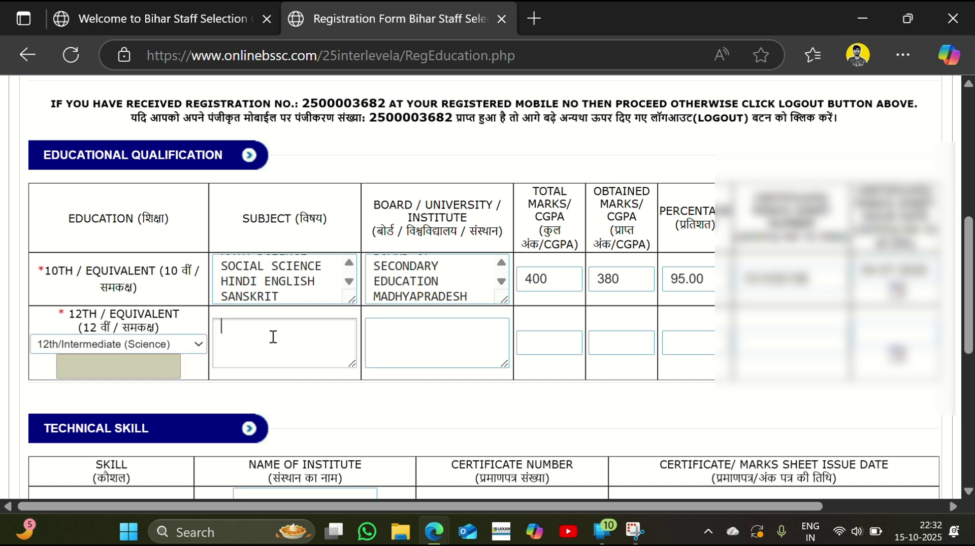
{"action": "type", "text": "mathematics physics chemistry"}
{"action": "type", "text": "hind"}
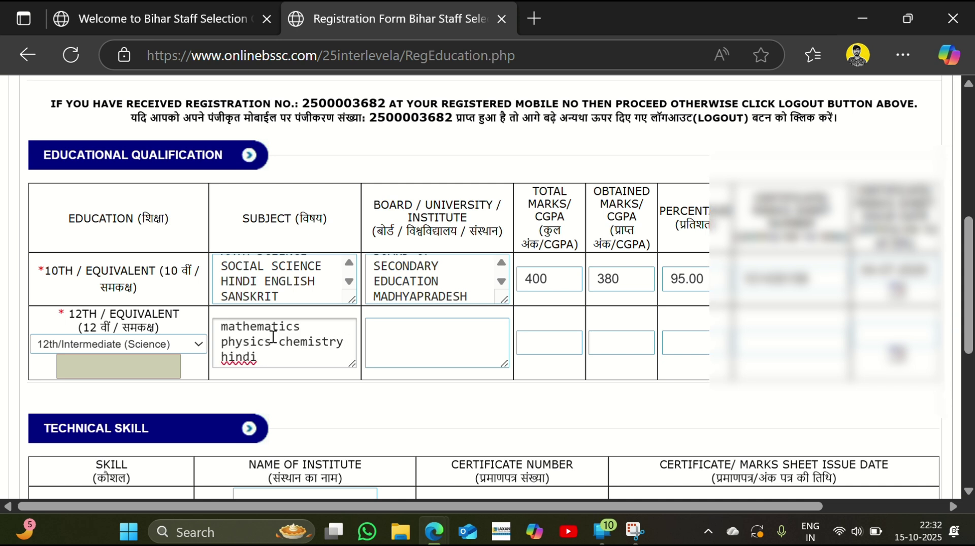
{"action": "type", "text": "i engli"}
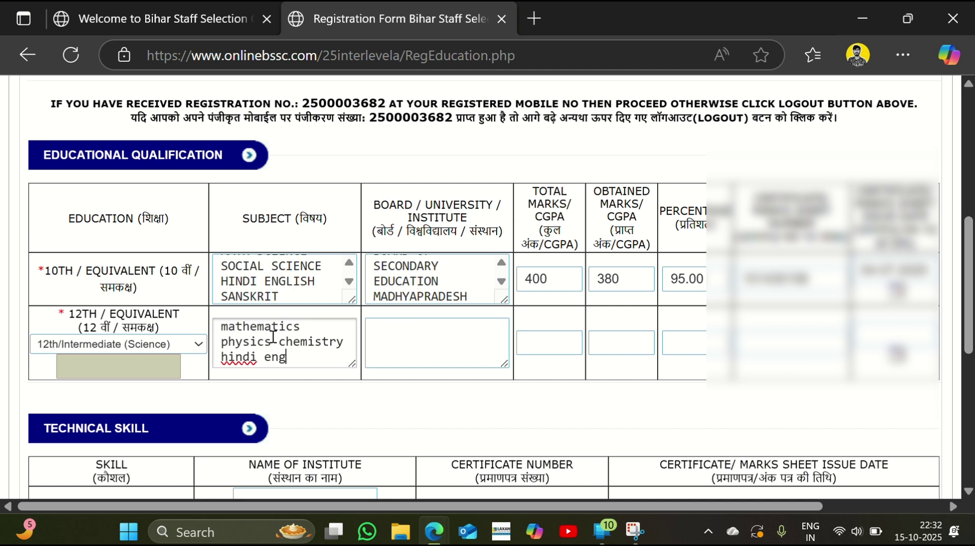
{"action": "type", "text": "sg"}
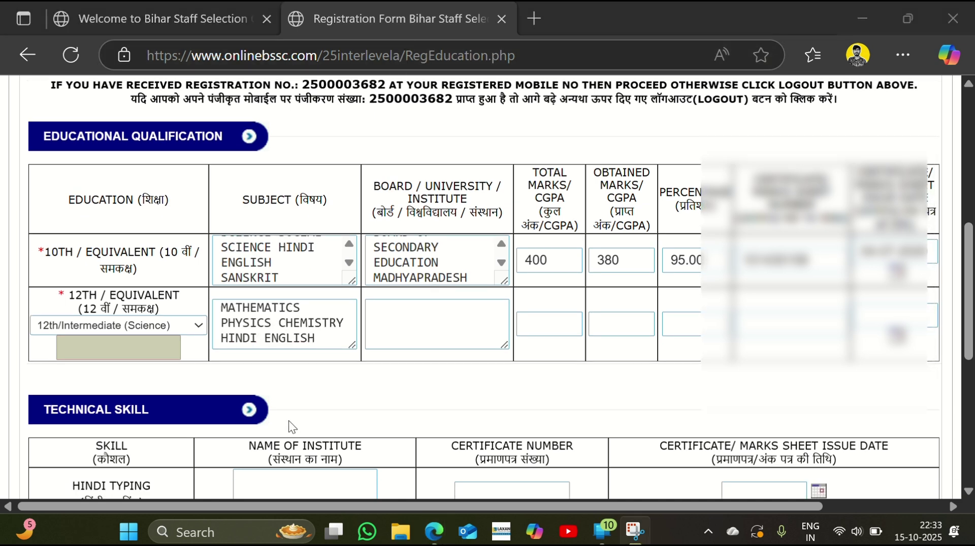
{"action": "left_click", "coordinate": [393, 332]}
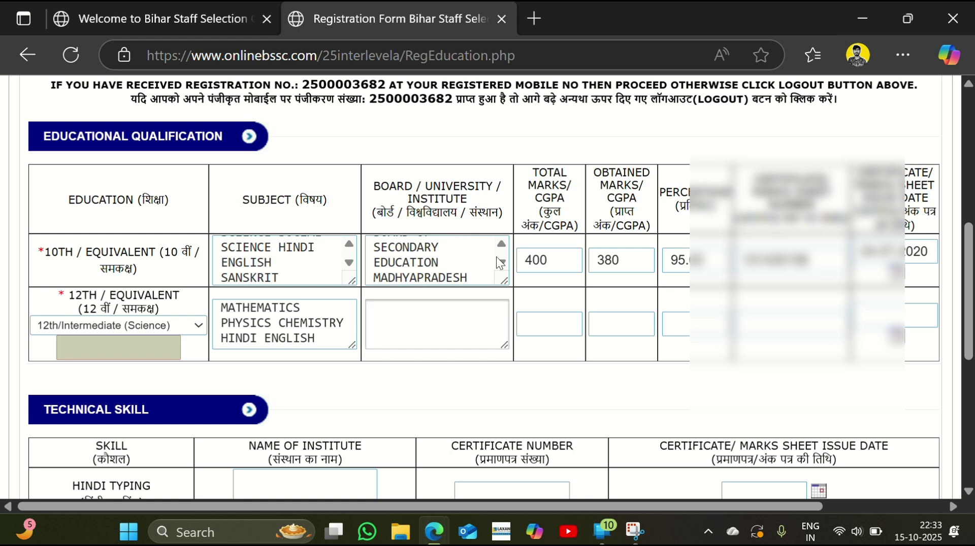
{"action": "left_click", "coordinate": [502, 243]}
{"action": "type", "text": "board of secondary edu"}
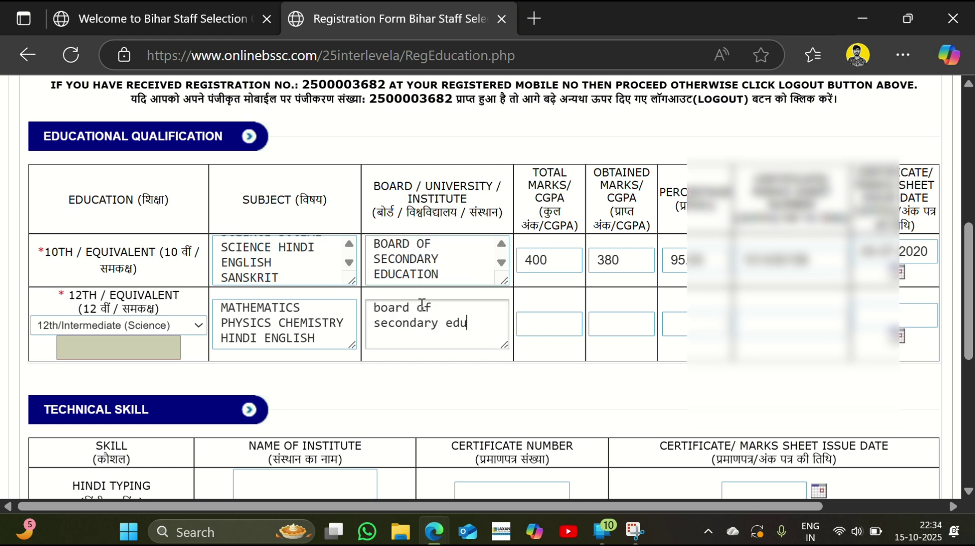
{"action": "type", "text": "cation"}
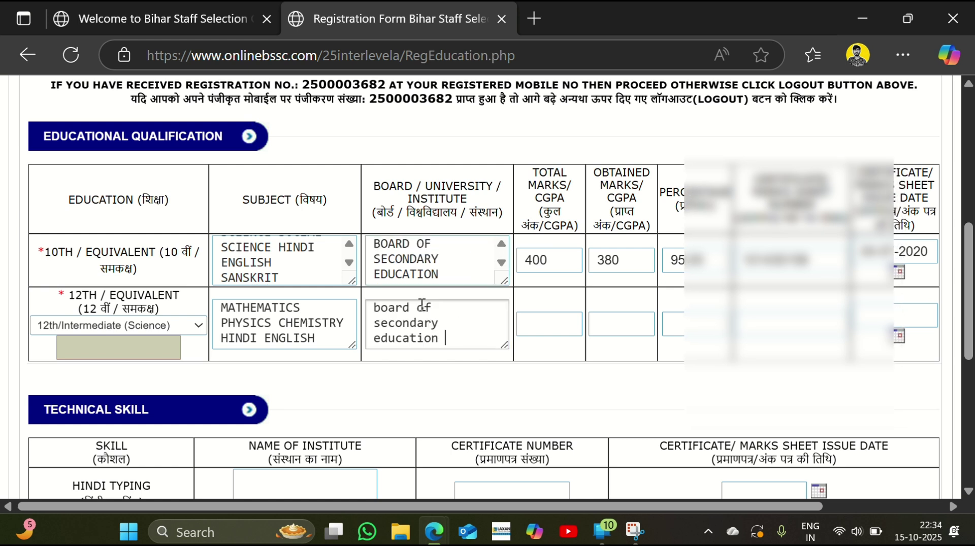
{"action": "type", "text": "madhyapradesh bhopal"}
Enter 12th total marks 500 and obtained 414 (82.80%), plus the certificate number
{"action": "left_click", "coordinate": [543, 330]}
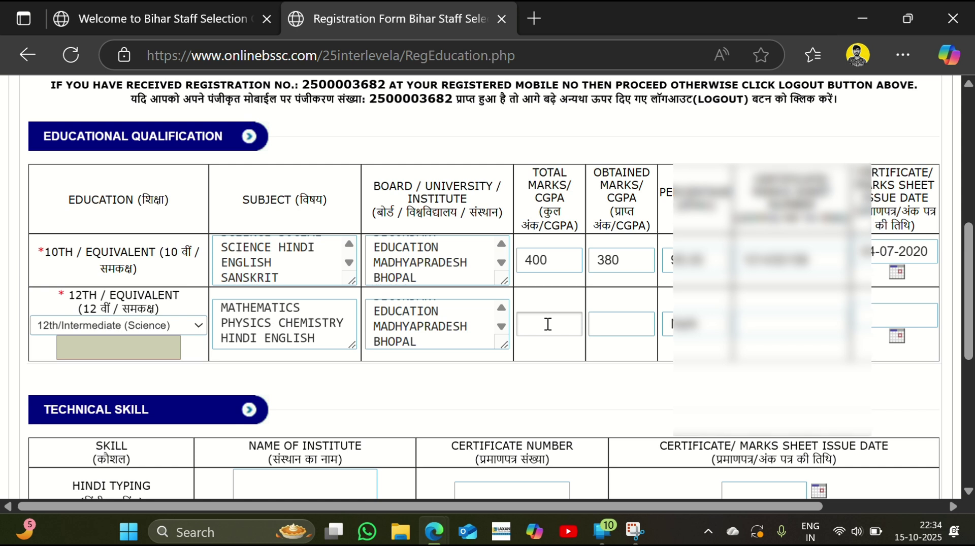
{"action": "type", "text": "500"}
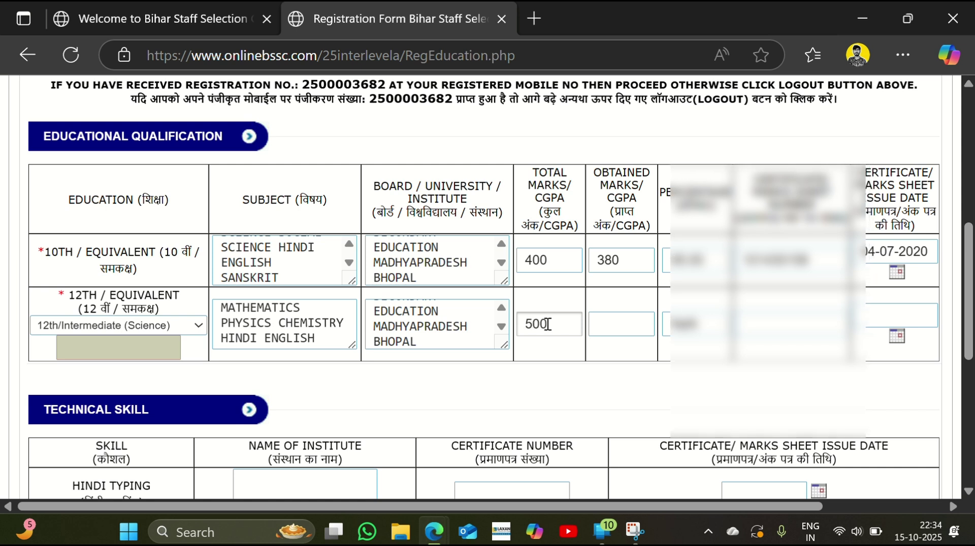
{"action": "left_click", "coordinate": [624, 335]}
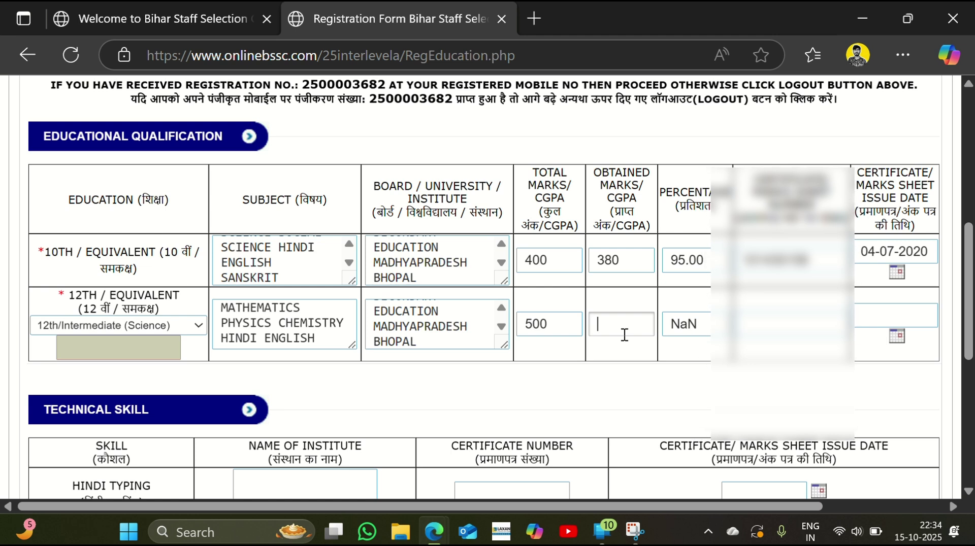
{"action": "type", "text": "414"}
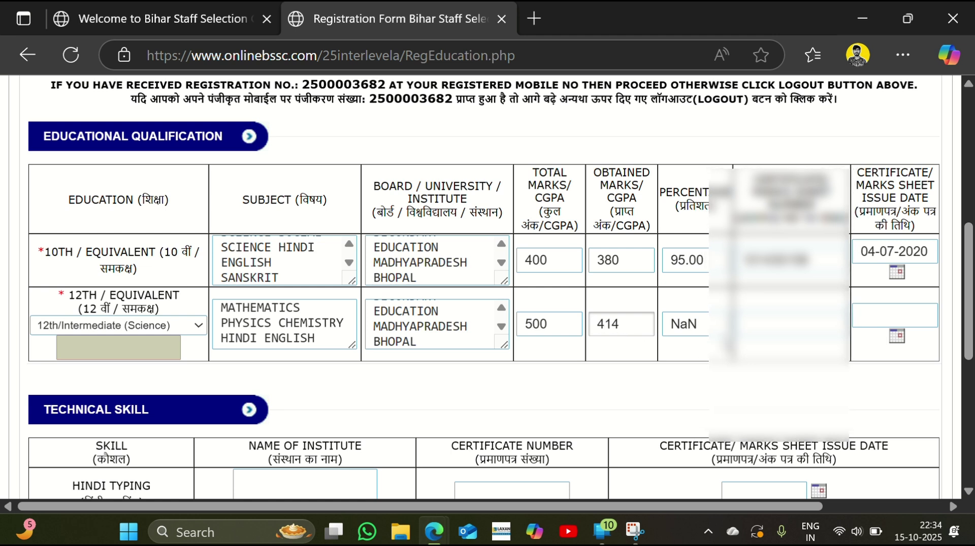
{"action": "key", "text": "Tab"}
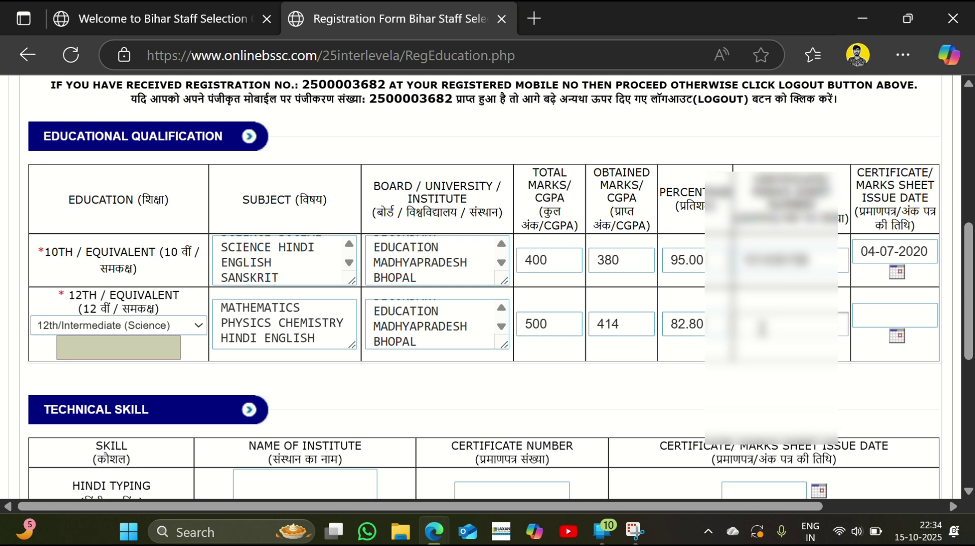
{"action": "type", "text": "2218"}
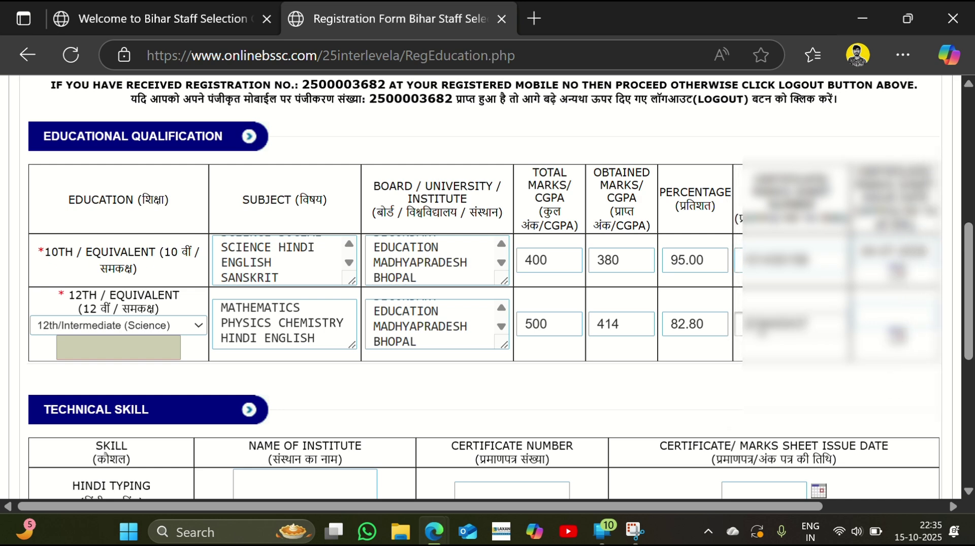
{"action": "left_click", "coordinate": [896, 336]}
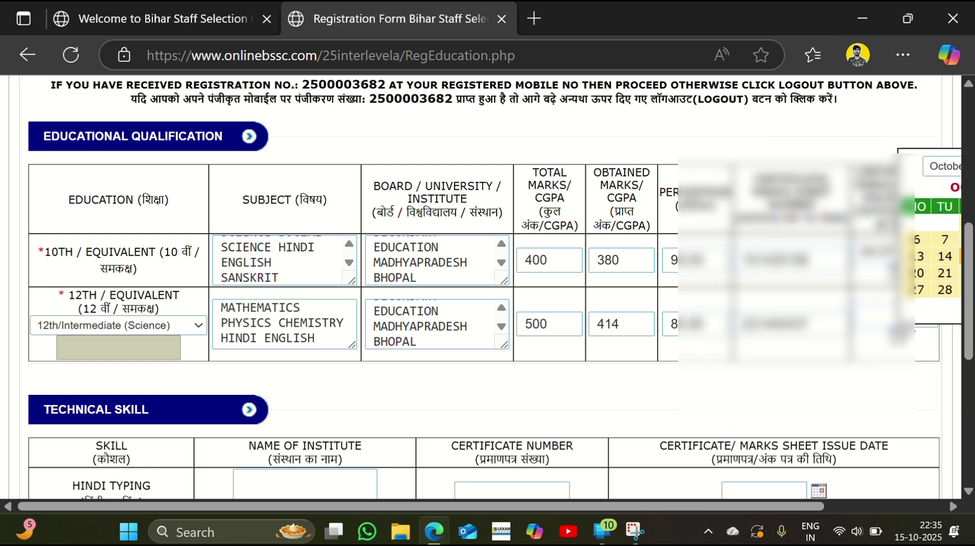
{"action": "scroll", "coordinate": [909, 299], "scroll_direction": "right", "scroll_amount": 3}
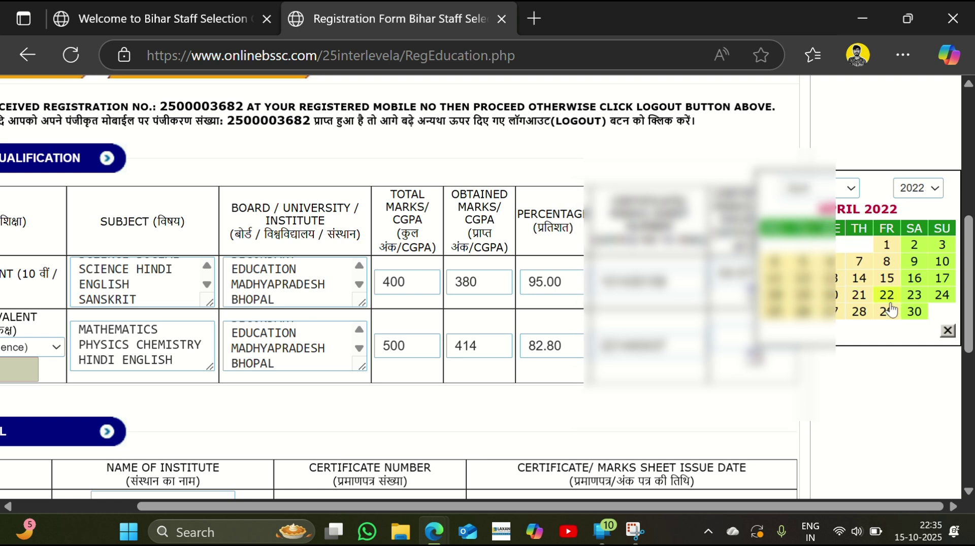
Pick a 2022 day as the 12th certificate issue date
{"action": "left_click", "coordinate": [890, 310]}
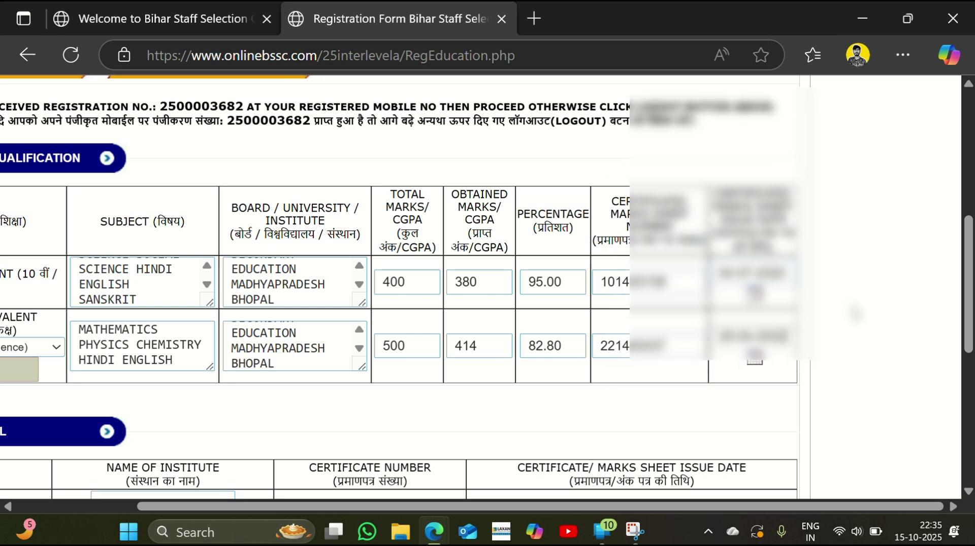
{"action": "scroll", "coordinate": [278, 252], "scroll_direction": "down", "scroll_amount": 4}
{"action": "scroll", "coordinate": [279, 251], "scroll_direction": "left", "scroll_amount": 3}
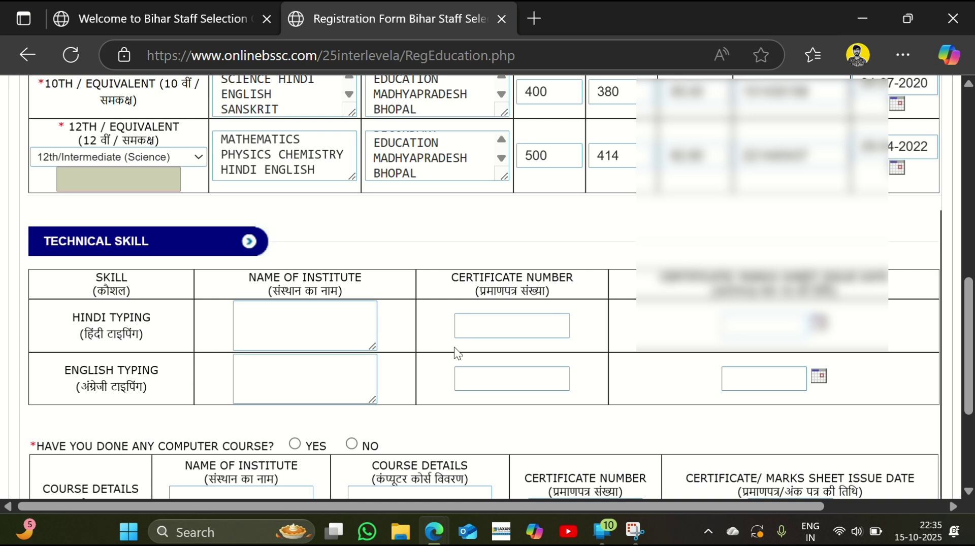
{"action": "scroll", "coordinate": [454, 350], "scroll_direction": "down", "scroll_amount": 2}
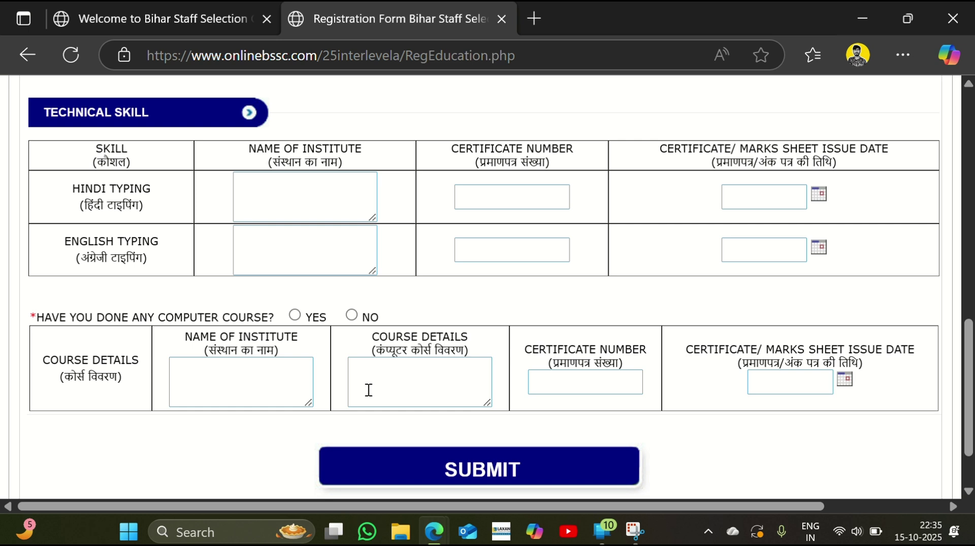
Answer No for computer course, then submit the education details and confirm with OK
{"action": "left_click", "coordinate": [355, 316]}
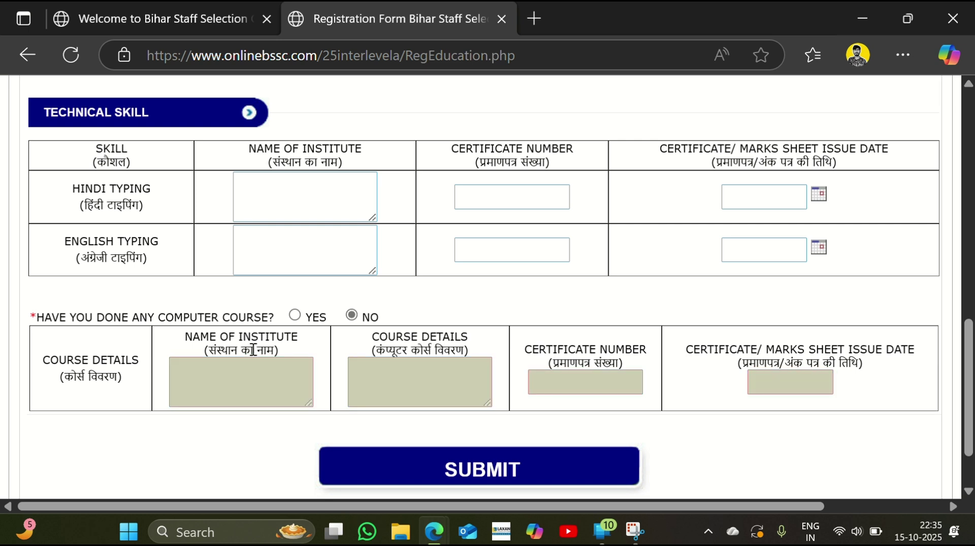
{"action": "scroll", "coordinate": [459, 358], "scroll_direction": "down", "scroll_amount": 2}
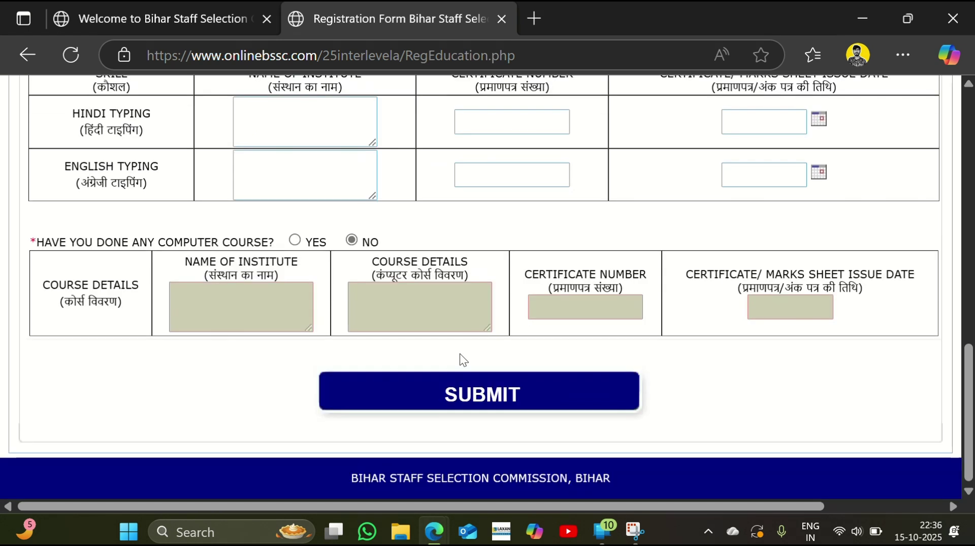
{"action": "left_click", "coordinate": [458, 403]}
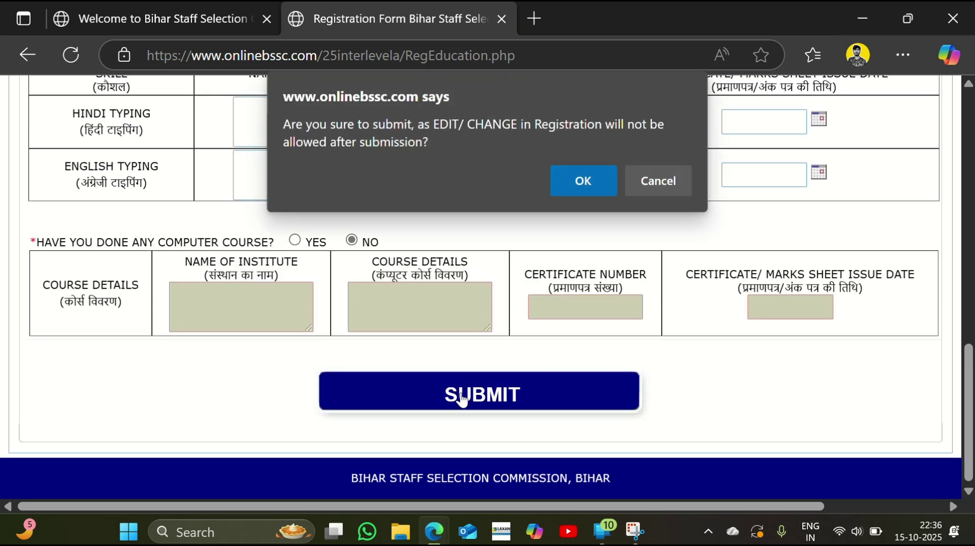
{"action": "left_click", "coordinate": [578, 180]}
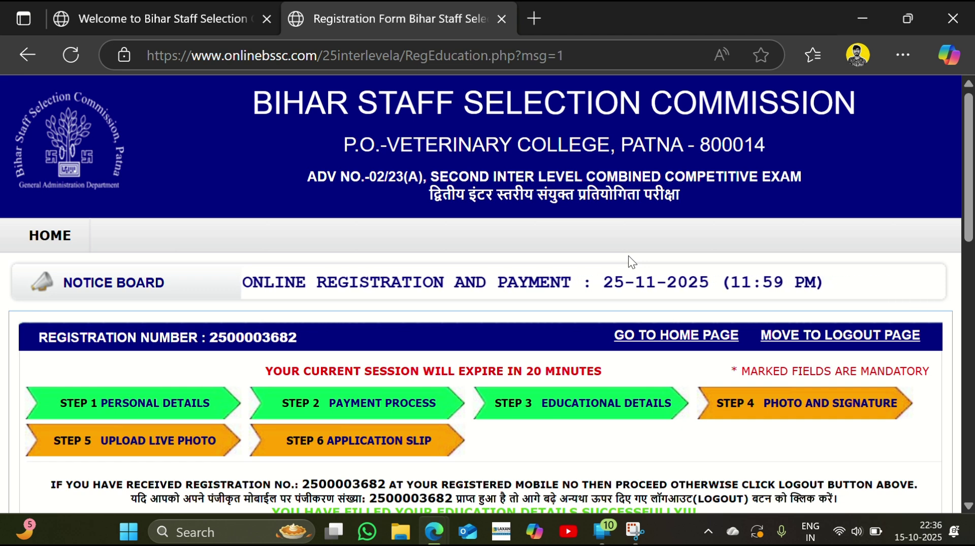
{"action": "scroll", "coordinate": [728, 276], "scroll_direction": "down", "scroll_amount": 2}
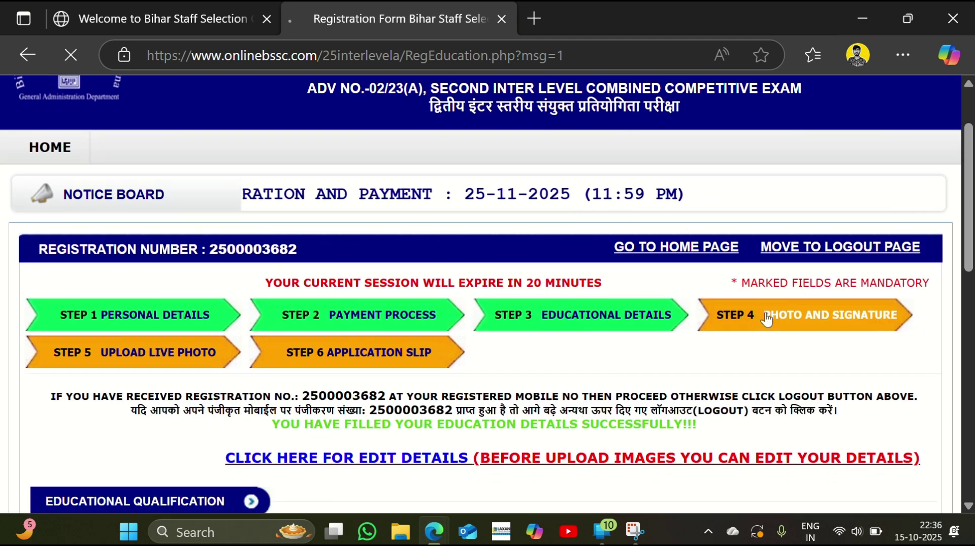
Go to Step 4 Photo and Signature and look over the image upload page
{"action": "left_click", "coordinate": [709, 314]}
{"action": "scroll", "coordinate": [519, 325], "scroll_direction": "down", "scroll_amount": 7}
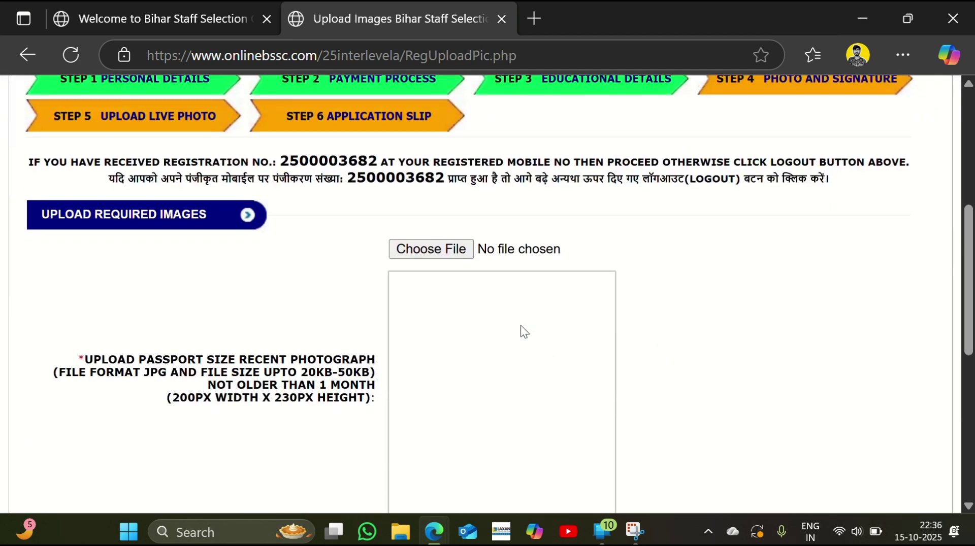
{"action": "scroll", "coordinate": [449, 291], "scroll_direction": "down", "scroll_amount": 1}
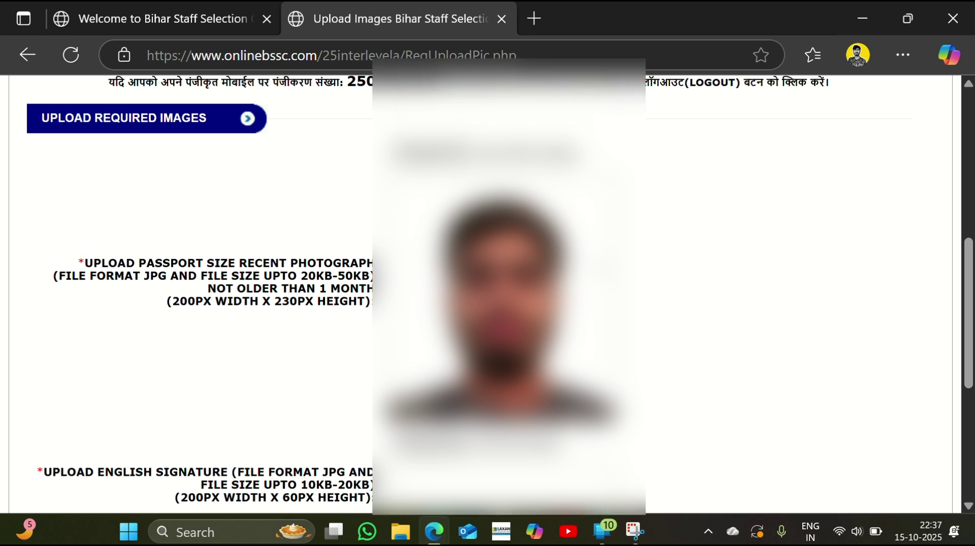
{"action": "scroll", "coordinate": [487, 294], "scroll_direction": "down", "scroll_amount": 4}
{"action": "scroll", "coordinate": [487, 295], "scroll_direction": "up", "scroll_amount": 3}
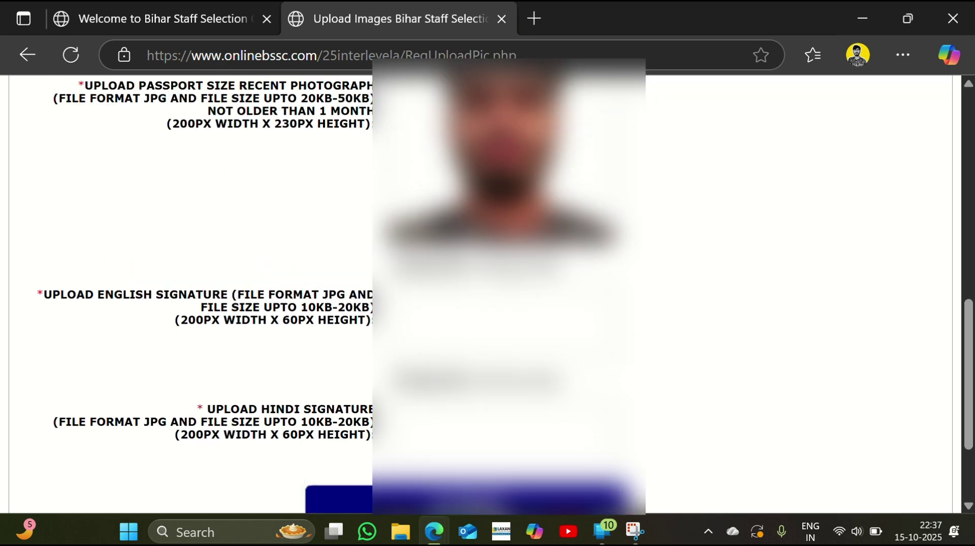
{"action": "scroll", "coordinate": [488, 294], "scroll_direction": "up", "scroll_amount": 1}
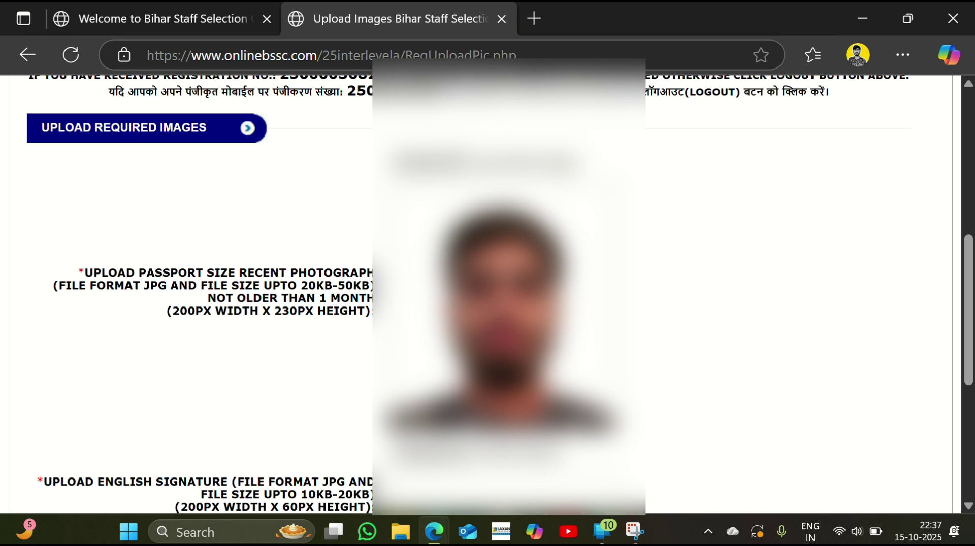
{"action": "scroll", "coordinate": [488, 295], "scroll_direction": "down", "scroll_amount": 4}
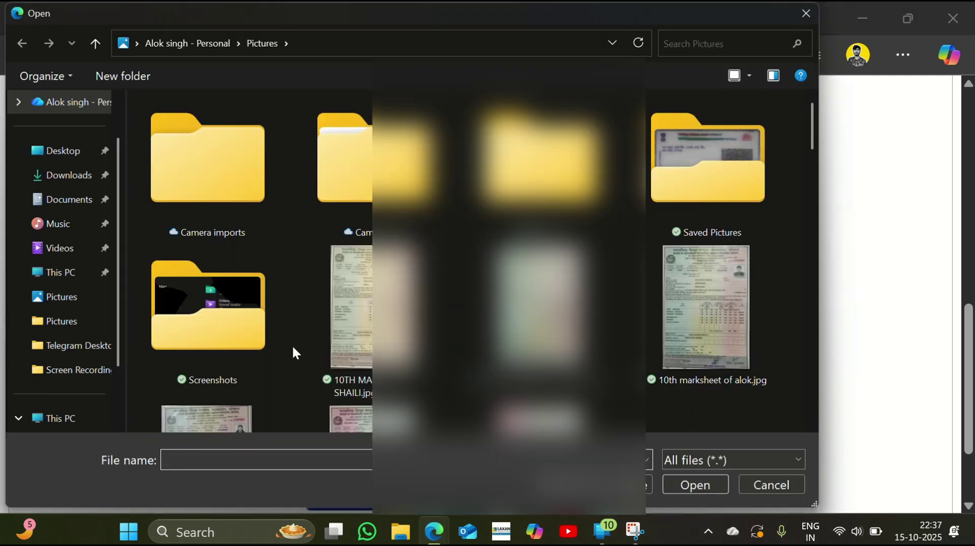
Pick the signature image from the Pictures Gallery folder
{"action": "scroll", "coordinate": [54, 191], "scroll_direction": "up", "scroll_amount": 2}
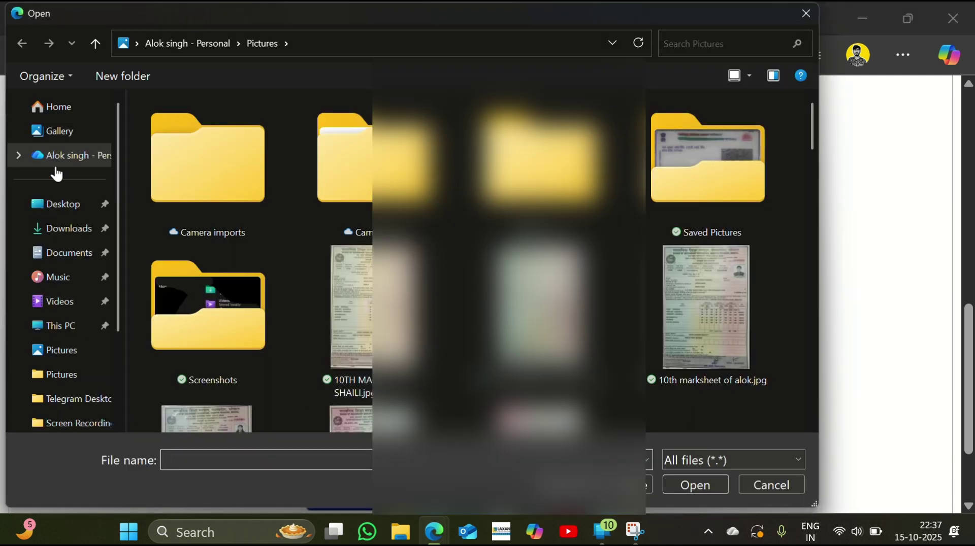
{"action": "left_click", "coordinate": [56, 132]}
{"action": "double_click", "coordinate": [663, 251]}
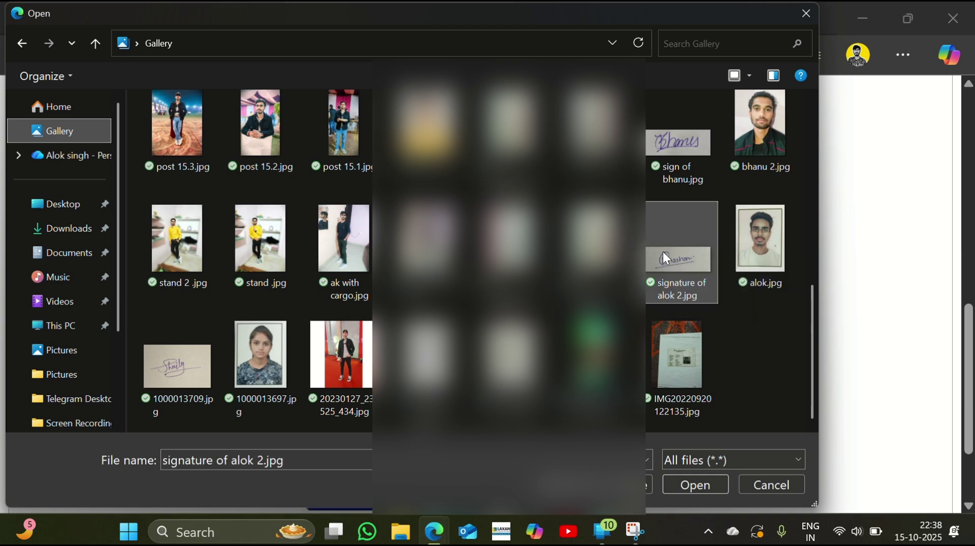
Submit the uploaded photo and signatures and confirm with OK
{"action": "scroll", "coordinate": [487, 289], "scroll_direction": "down", "scroll_amount": 2}
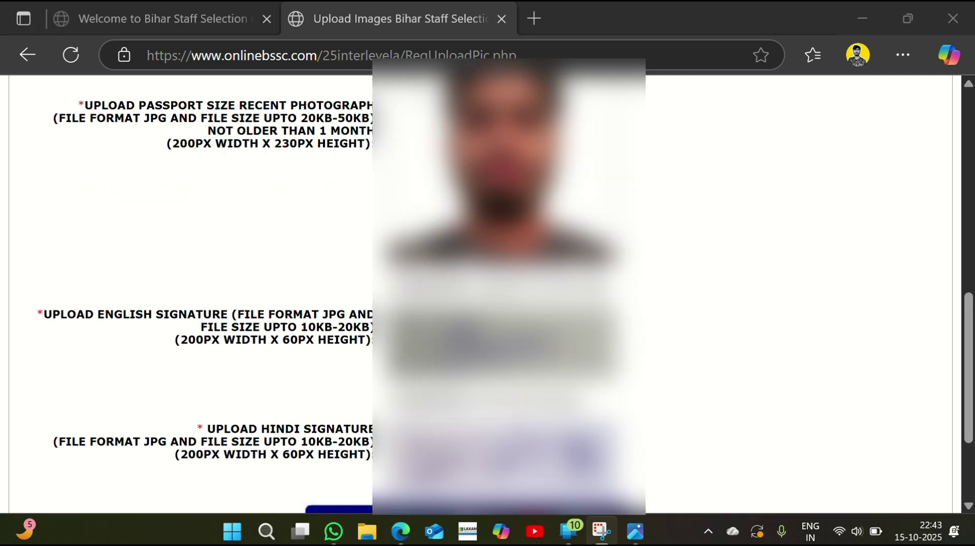
{"action": "scroll", "coordinate": [487, 295], "scroll_direction": "up", "scroll_amount": 7}
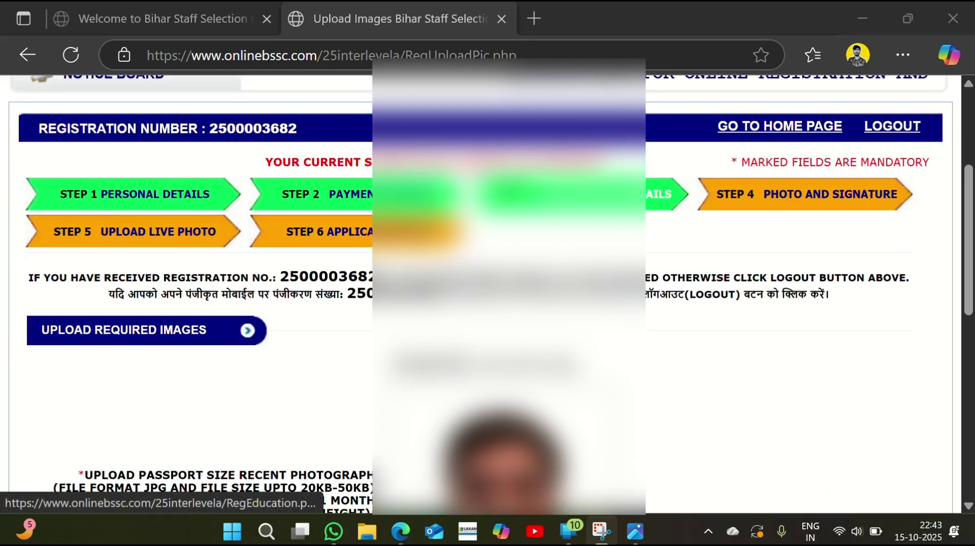
{"action": "scroll", "coordinate": [486, 295], "scroll_direction": "down", "scroll_amount": 5}
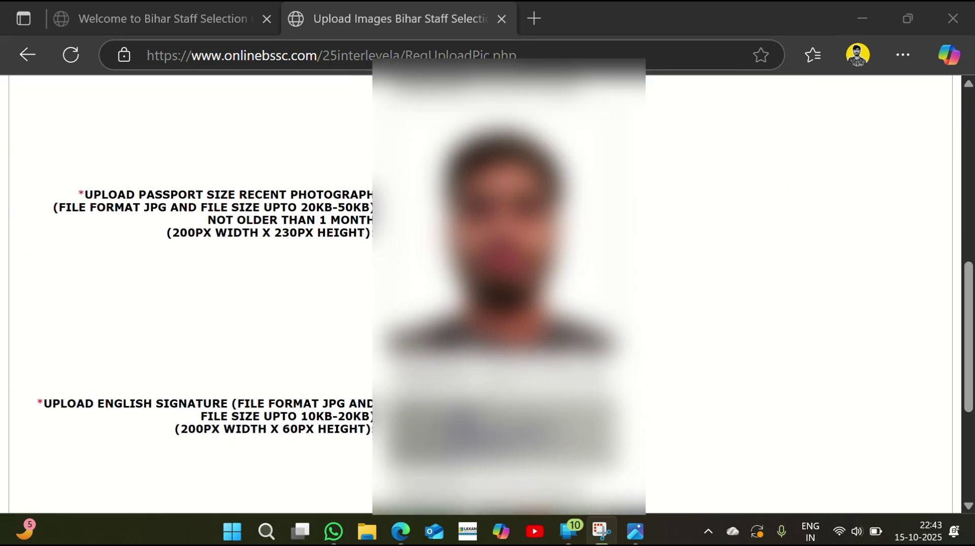
{"action": "scroll", "coordinate": [487, 295], "scroll_direction": "down", "scroll_amount": 3}
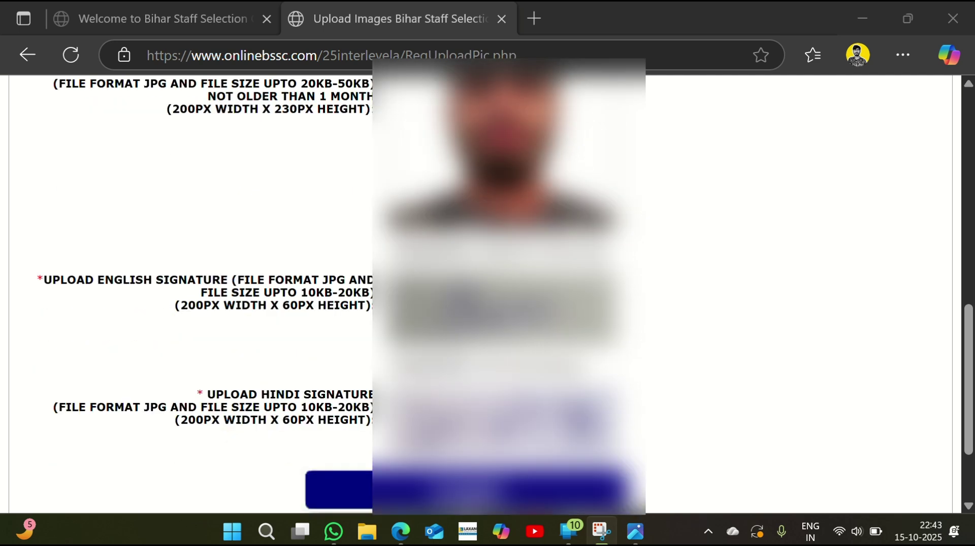
{"action": "scroll", "coordinate": [487, 294], "scroll_direction": "down", "scroll_amount": 2}
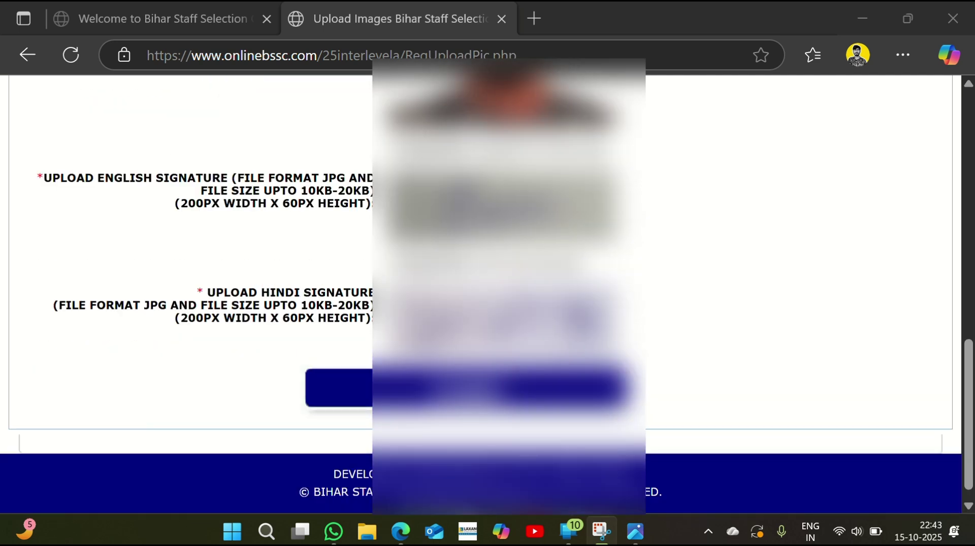
{"action": "left_click", "coordinate": [339, 388]}
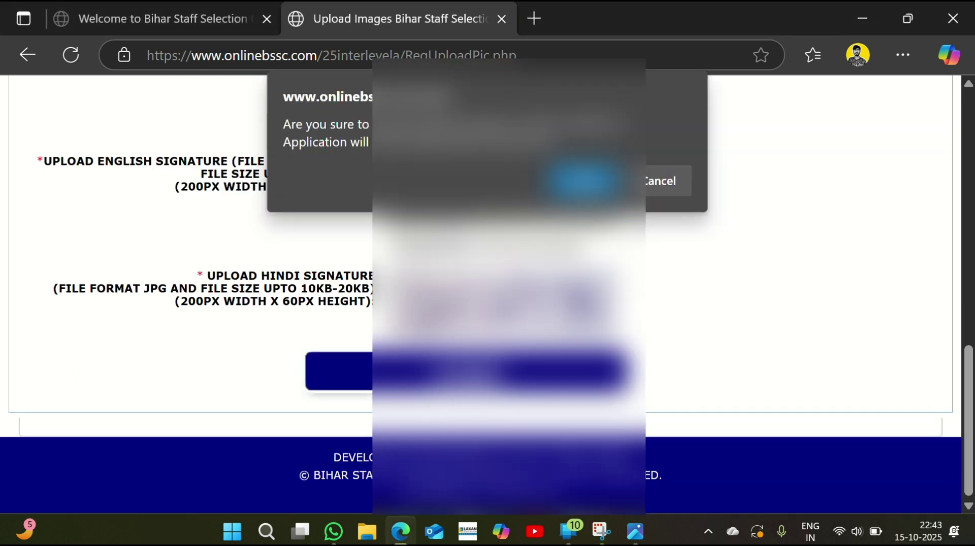
{"action": "key", "text": "Return"}
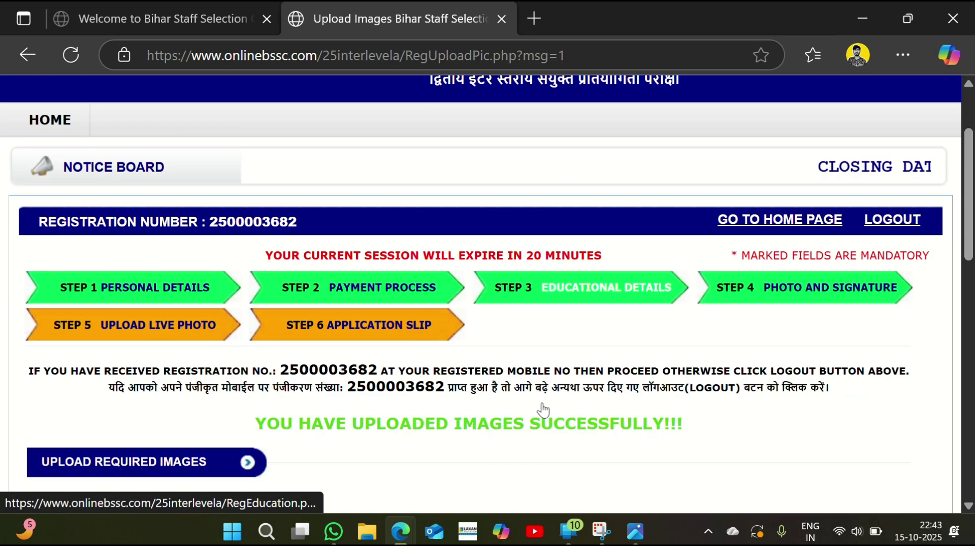
{"action": "scroll", "coordinate": [156, 327], "scroll_direction": "down", "scroll_amount": 2}
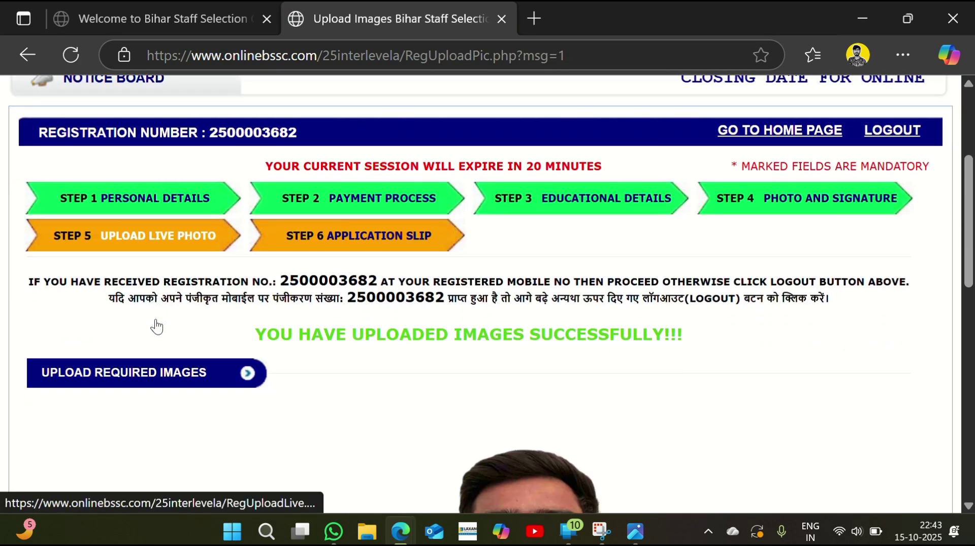
Open Step 5 Upload Live Photo, allow camera access, and capture the live photo
{"action": "left_click", "coordinate": [161, 242]}
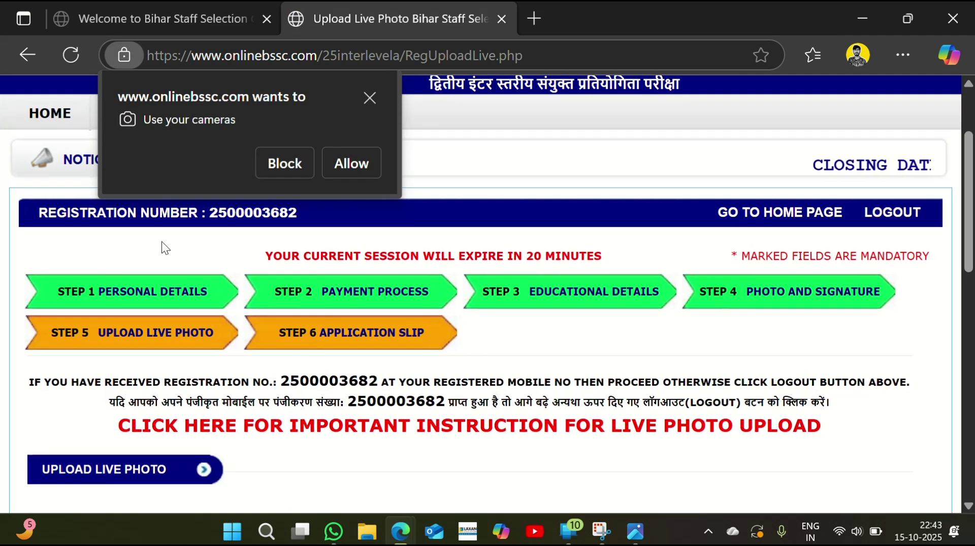
{"action": "left_click", "coordinate": [351, 163]}
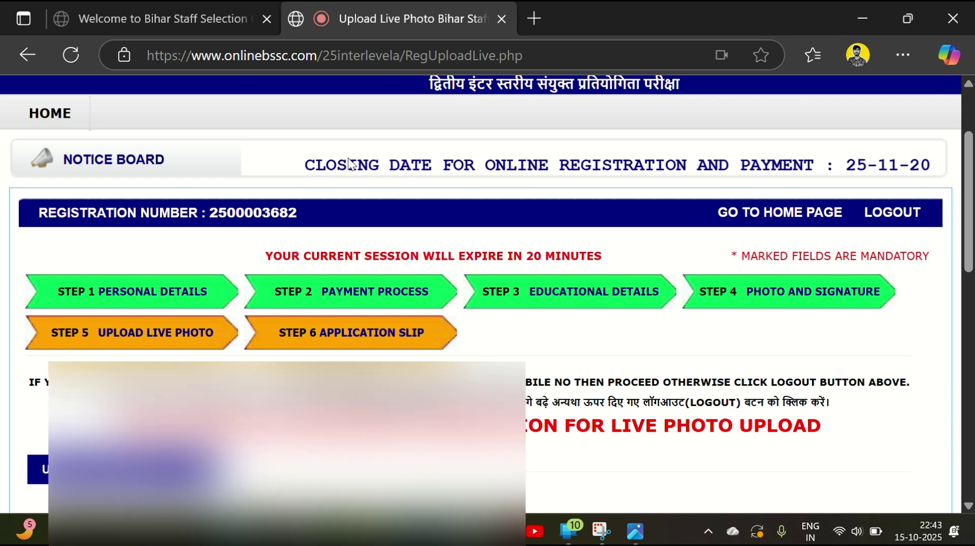
{"action": "scroll", "coordinate": [348, 162], "scroll_direction": "down", "scroll_amount": 8}
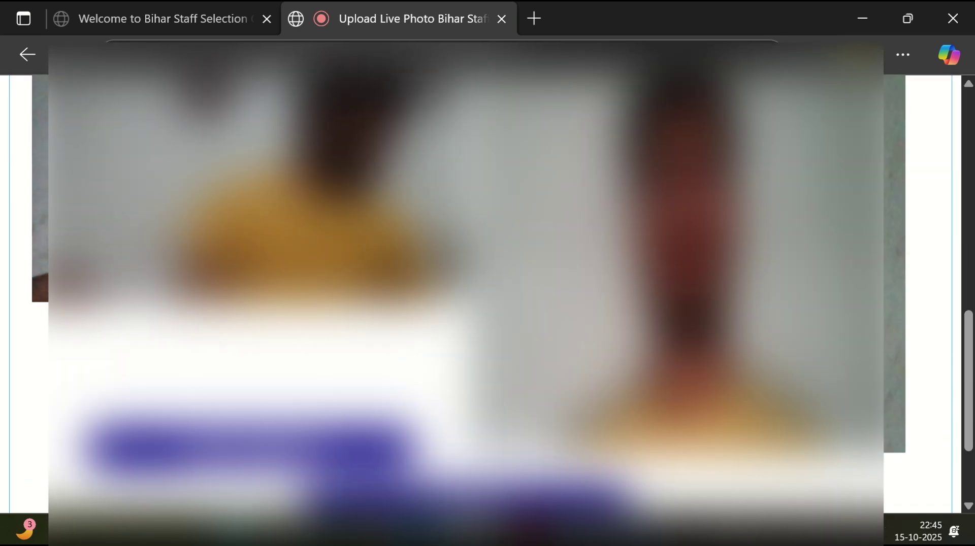
{"action": "scroll", "coordinate": [487, 279], "scroll_direction": "down", "scroll_amount": 1}
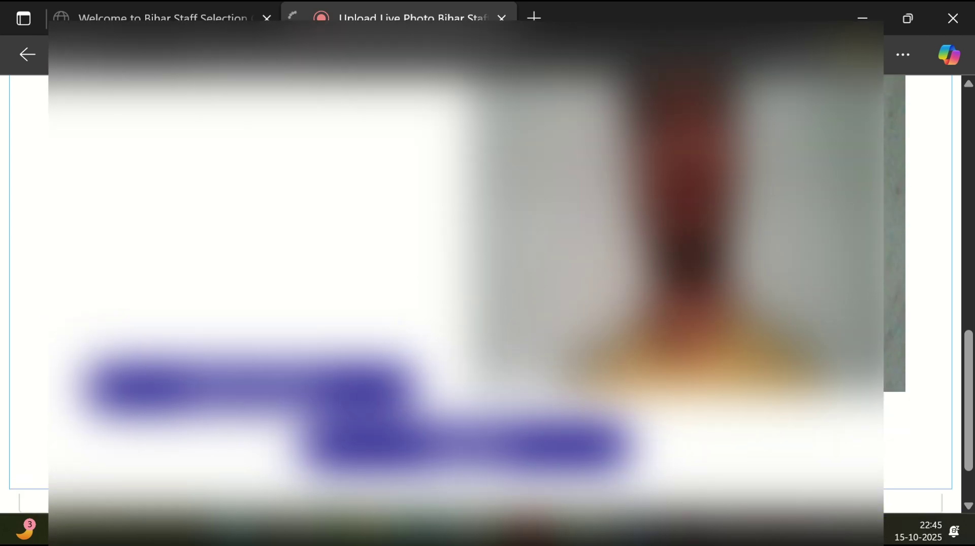
{"action": "scroll", "coordinate": [608, 275], "scroll_direction": "down", "scroll_amount": 1}
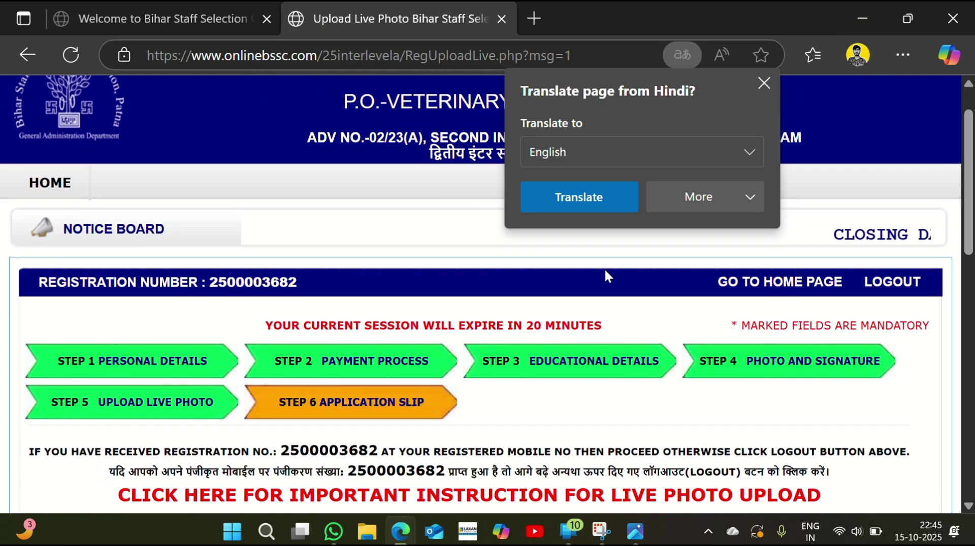
Dismiss the Translate popup and tick the declaration checkbox
{"action": "left_click", "coordinate": [764, 83]}
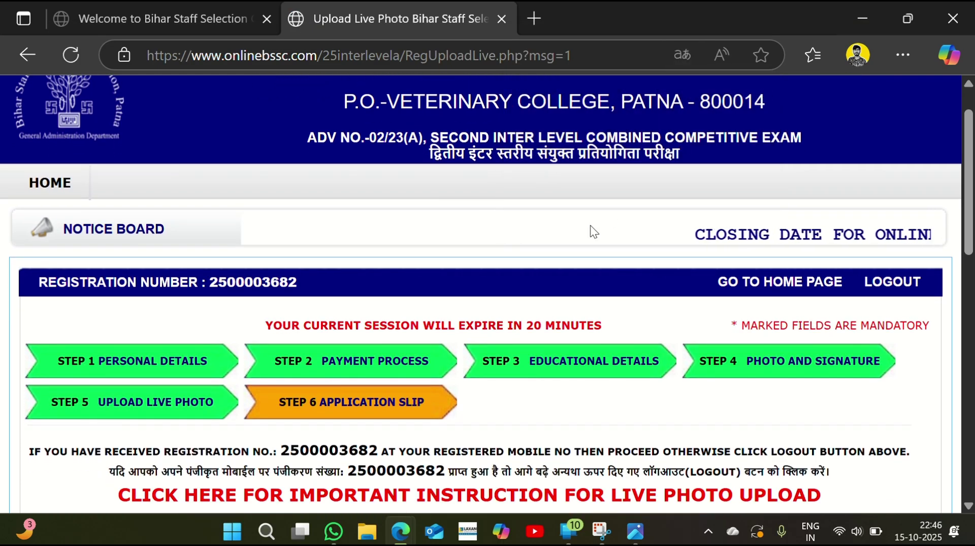
{"action": "scroll", "coordinate": [591, 228], "scroll_direction": "down", "scroll_amount": 3}
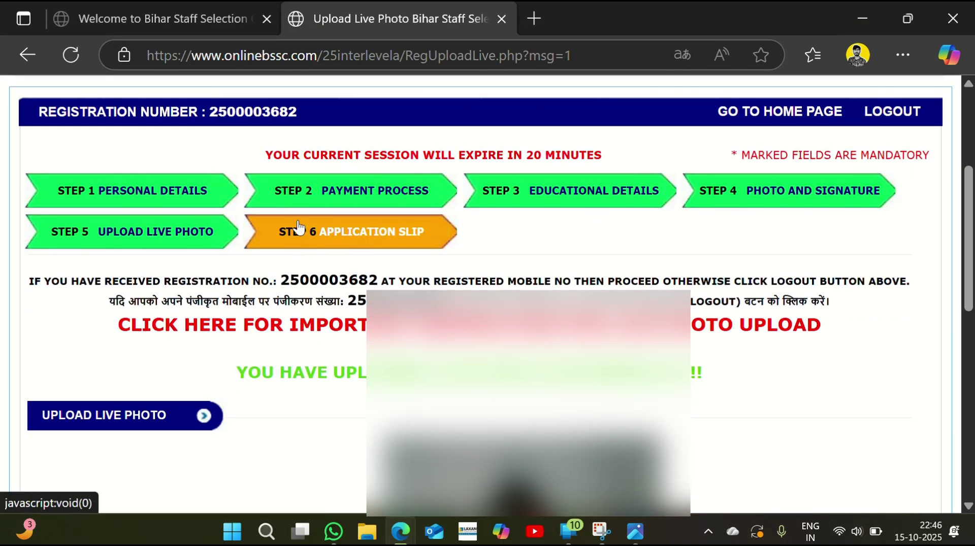
{"action": "scroll", "coordinate": [356, 231], "scroll_direction": "down", "scroll_amount": 7}
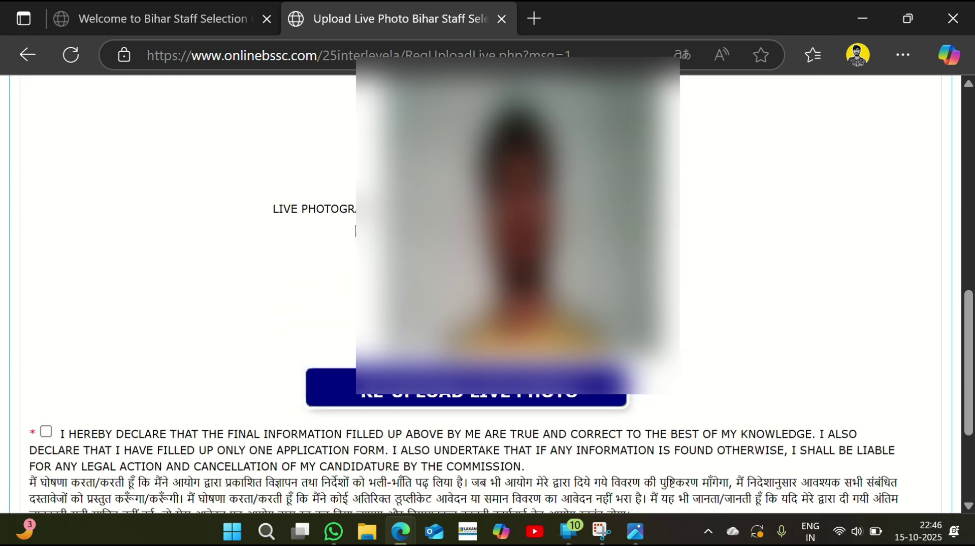
{"action": "scroll", "coordinate": [356, 228], "scroll_direction": "down", "scroll_amount": 3}
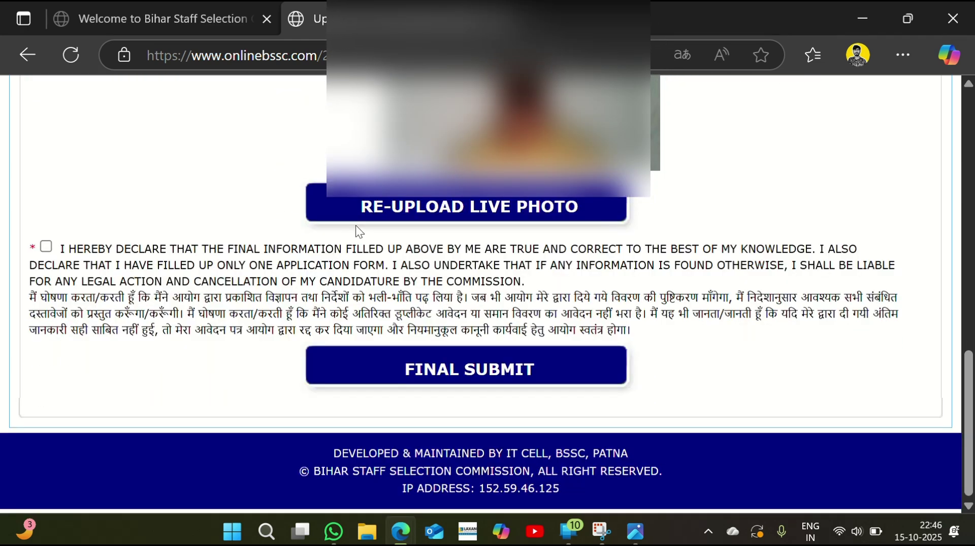
{"action": "left_click", "coordinate": [45, 252]}
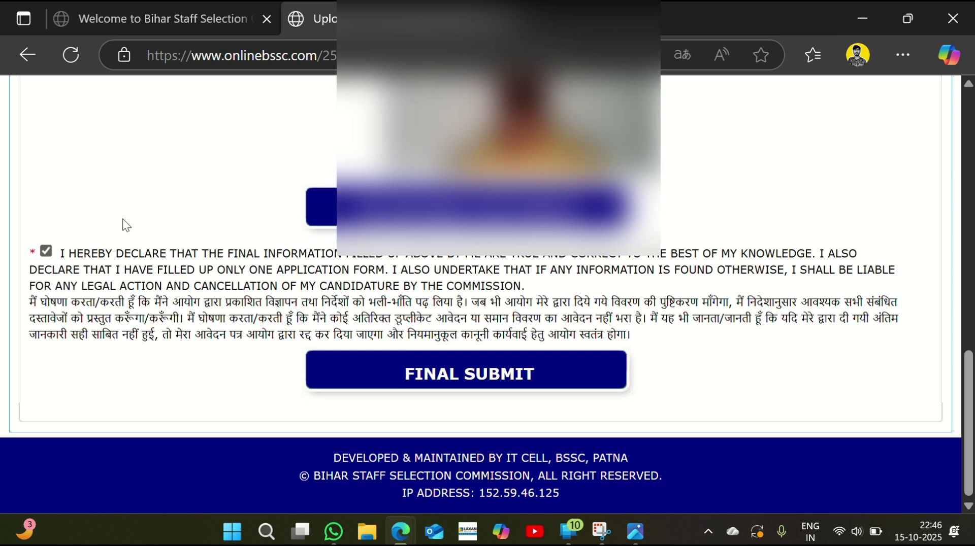
Final-submit the application and confirm the submission
{"action": "scroll", "coordinate": [440, 431], "scroll_direction": "up", "scroll_amount": 2}
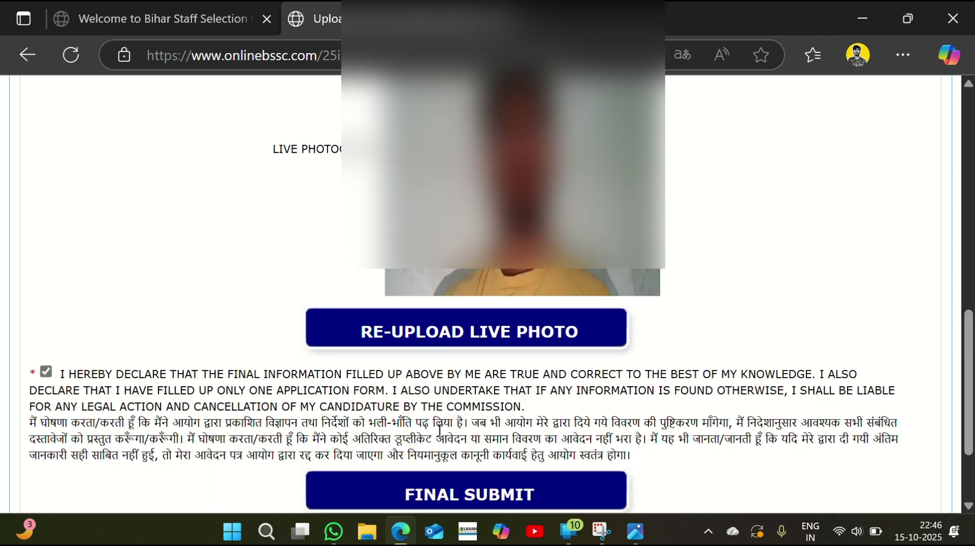
{"action": "scroll", "coordinate": [440, 431], "scroll_direction": "down", "scroll_amount": 3}
{"action": "scroll", "coordinate": [439, 431], "scroll_direction": "up", "scroll_amount": 1}
{"action": "left_click", "coordinate": [436, 375]}
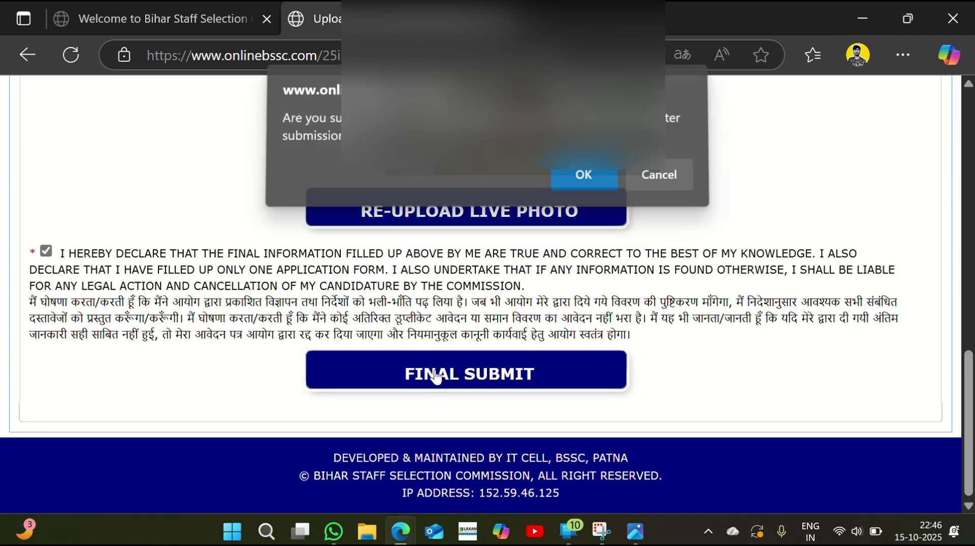
{"action": "left_click", "coordinate": [582, 188]}
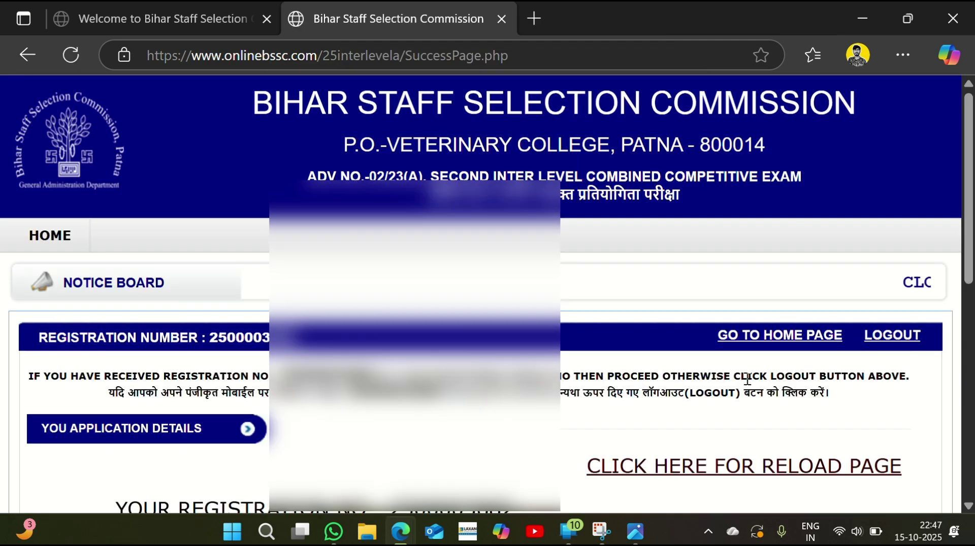
Scroll through the success page with the registration number
{"action": "scroll", "coordinate": [419, 419], "scroll_direction": "down", "scroll_amount": 5}
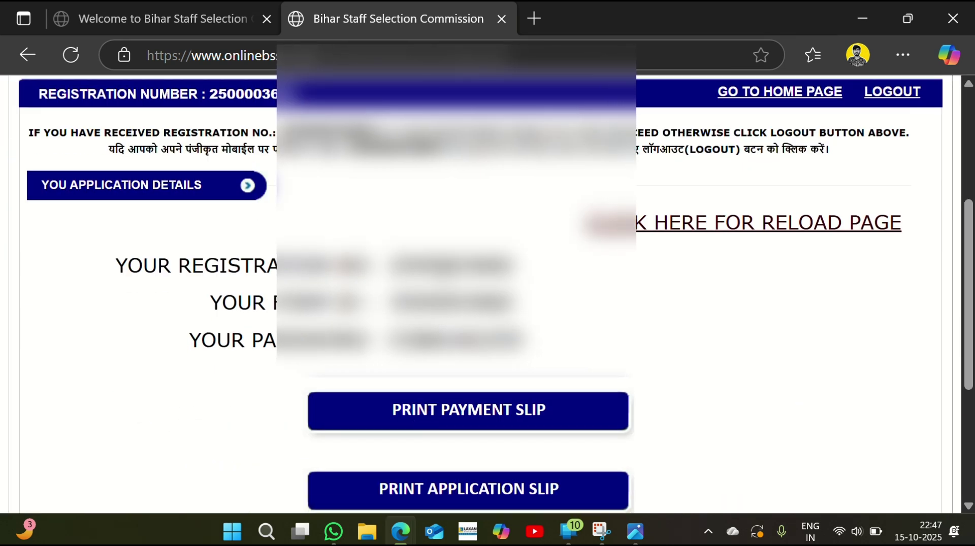
{"action": "scroll", "coordinate": [762, 305], "scroll_direction": "down", "scroll_amount": 1}
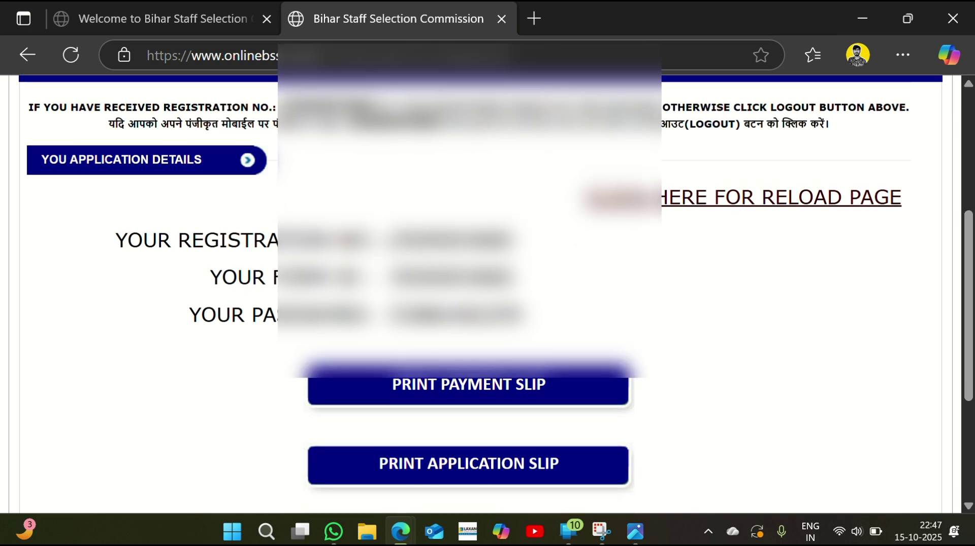
{"action": "scroll", "coordinate": [486, 287], "scroll_direction": "down", "scroll_amount": 4}
{"action": "scroll", "coordinate": [486, 287], "scroll_direction": "up", "scroll_amount": 2}
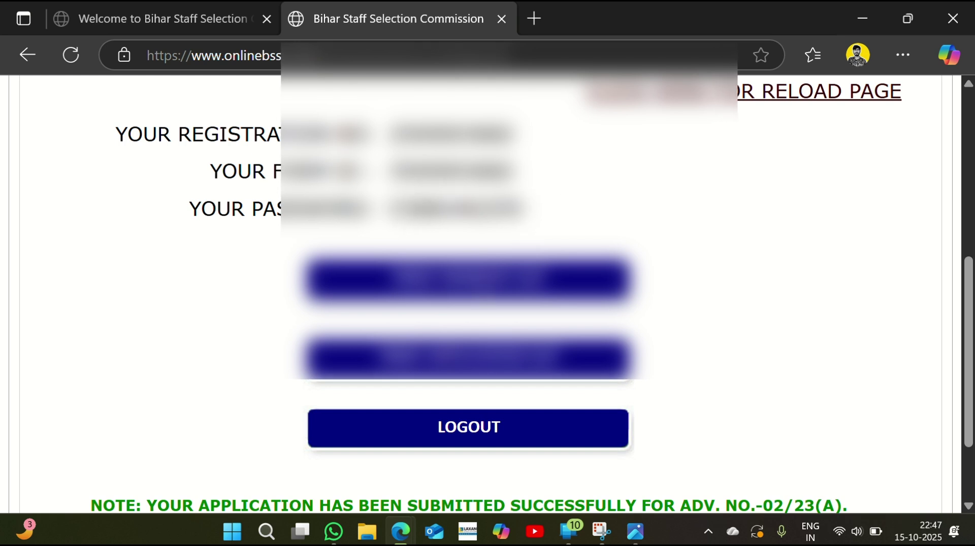
Open the payment slip and review its photo and payment details
{"action": "left_click", "coordinate": [467, 359]}
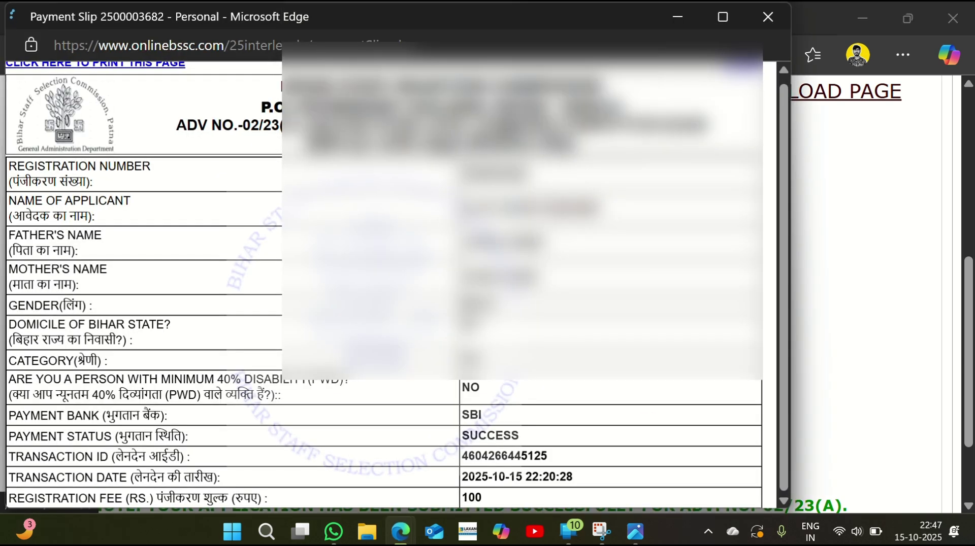
{"action": "scroll", "coordinate": [467, 360], "scroll_direction": "down", "scroll_amount": 1}
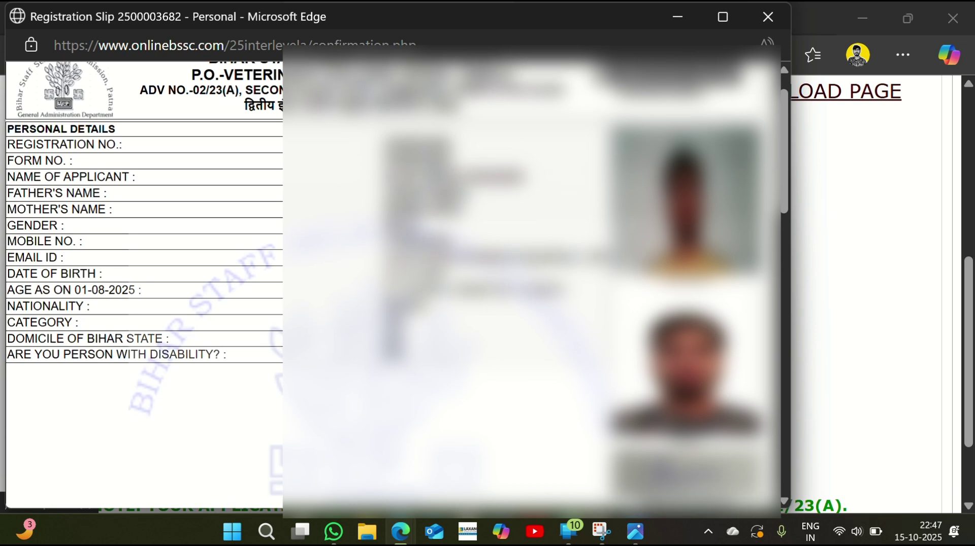
{"action": "scroll", "coordinate": [142, 284], "scroll_direction": "down", "scroll_amount": 20}
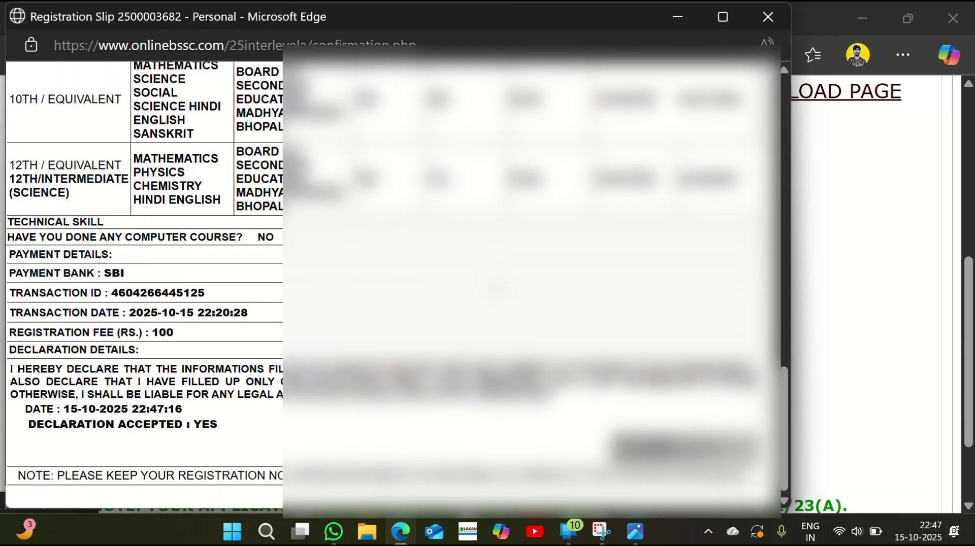
{"action": "scroll", "coordinate": [142, 284], "scroll_direction": "up", "scroll_amount": 15}
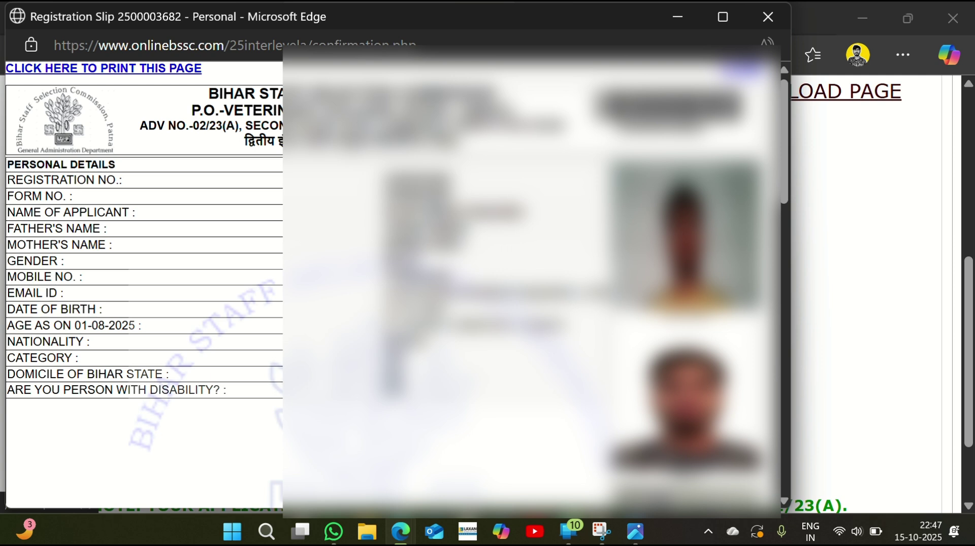
{"action": "scroll", "coordinate": [142, 284], "scroll_direction": "down", "scroll_amount": 10}
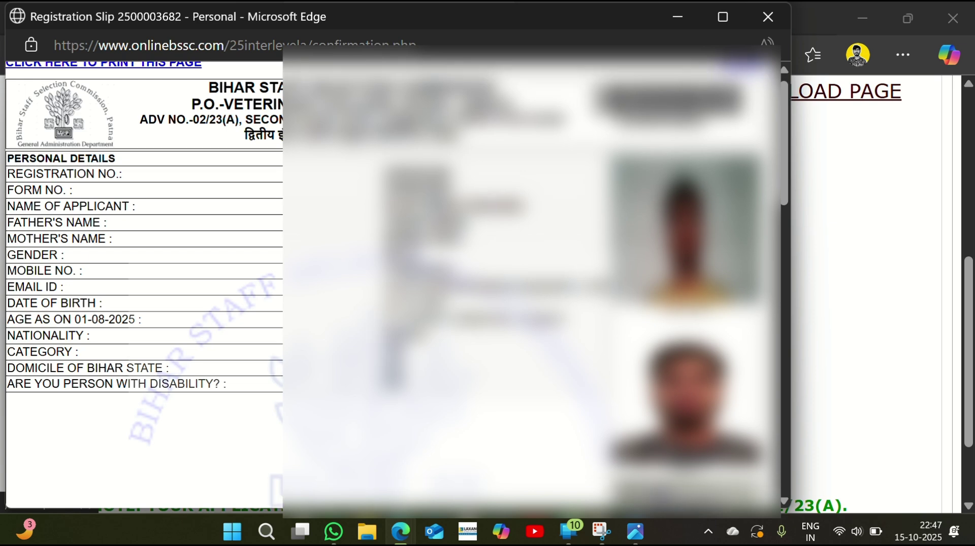
{"action": "scroll", "coordinate": [142, 285], "scroll_direction": "down", "scroll_amount": 5}
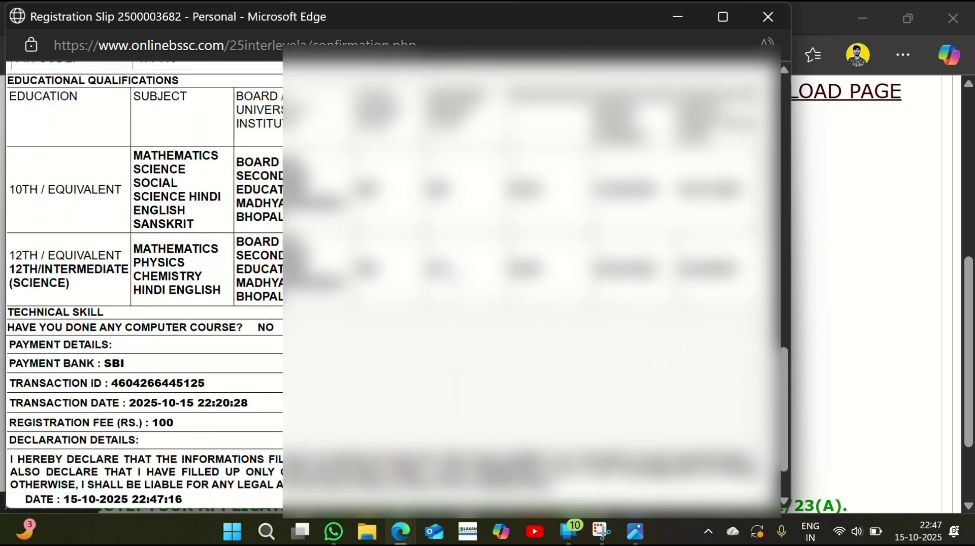
{"action": "scroll", "coordinate": [142, 284], "scroll_direction": "up", "scroll_amount": 10}
{"action": "scroll", "coordinate": [142, 284], "scroll_direction": "up", "scroll_amount": 5}
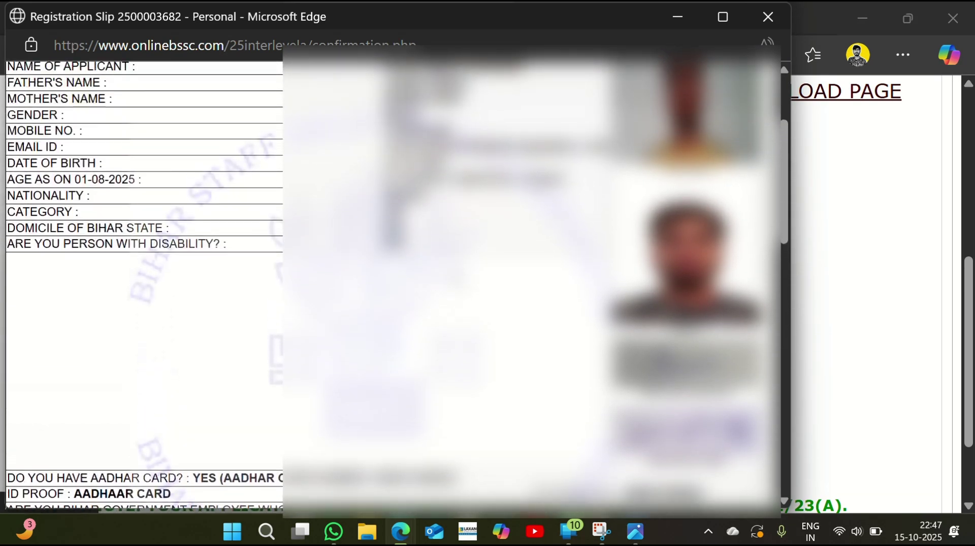